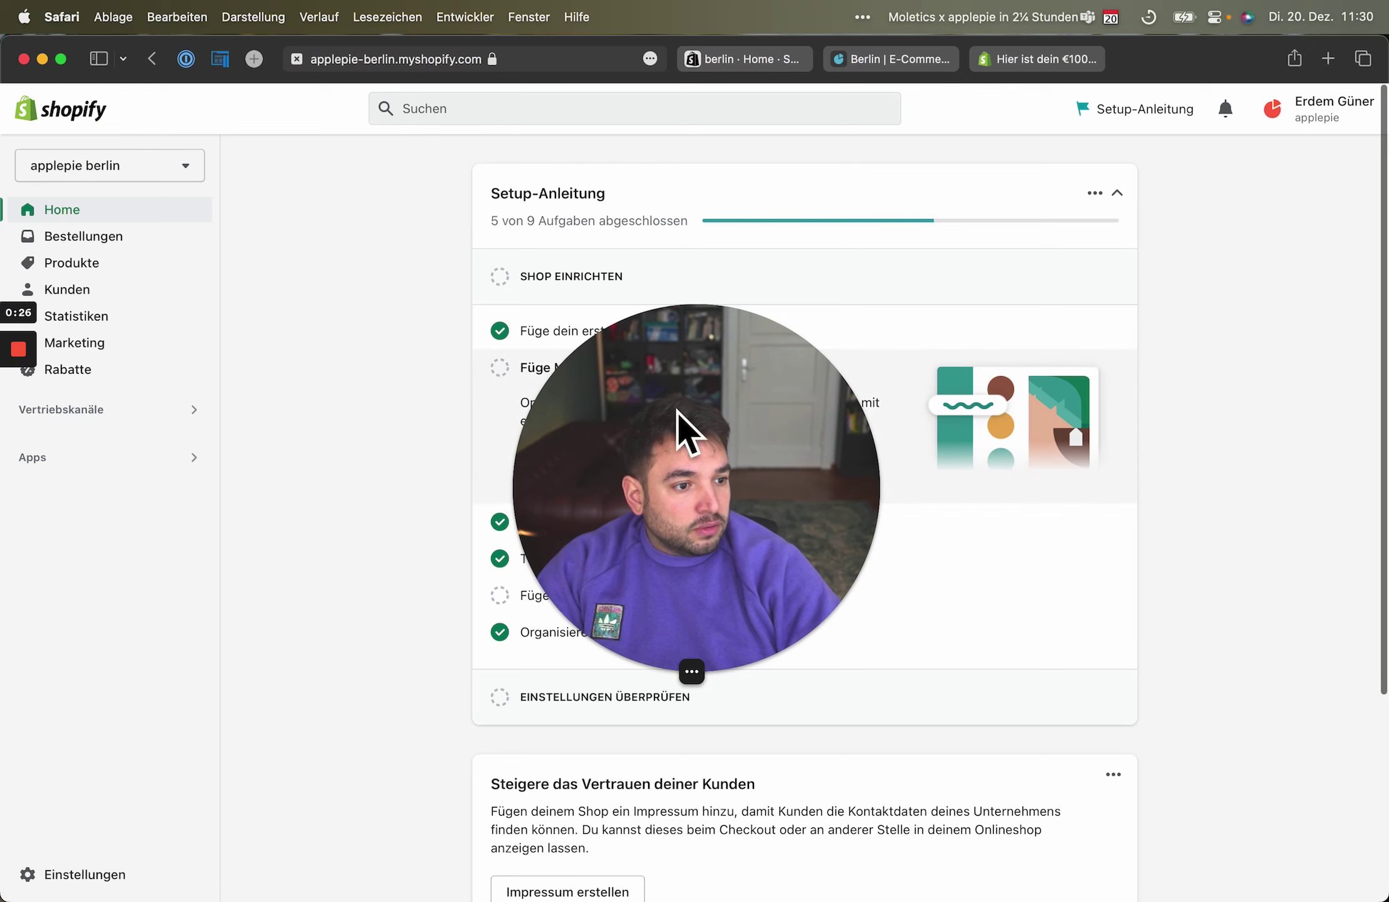
pyautogui.click(670, 670)
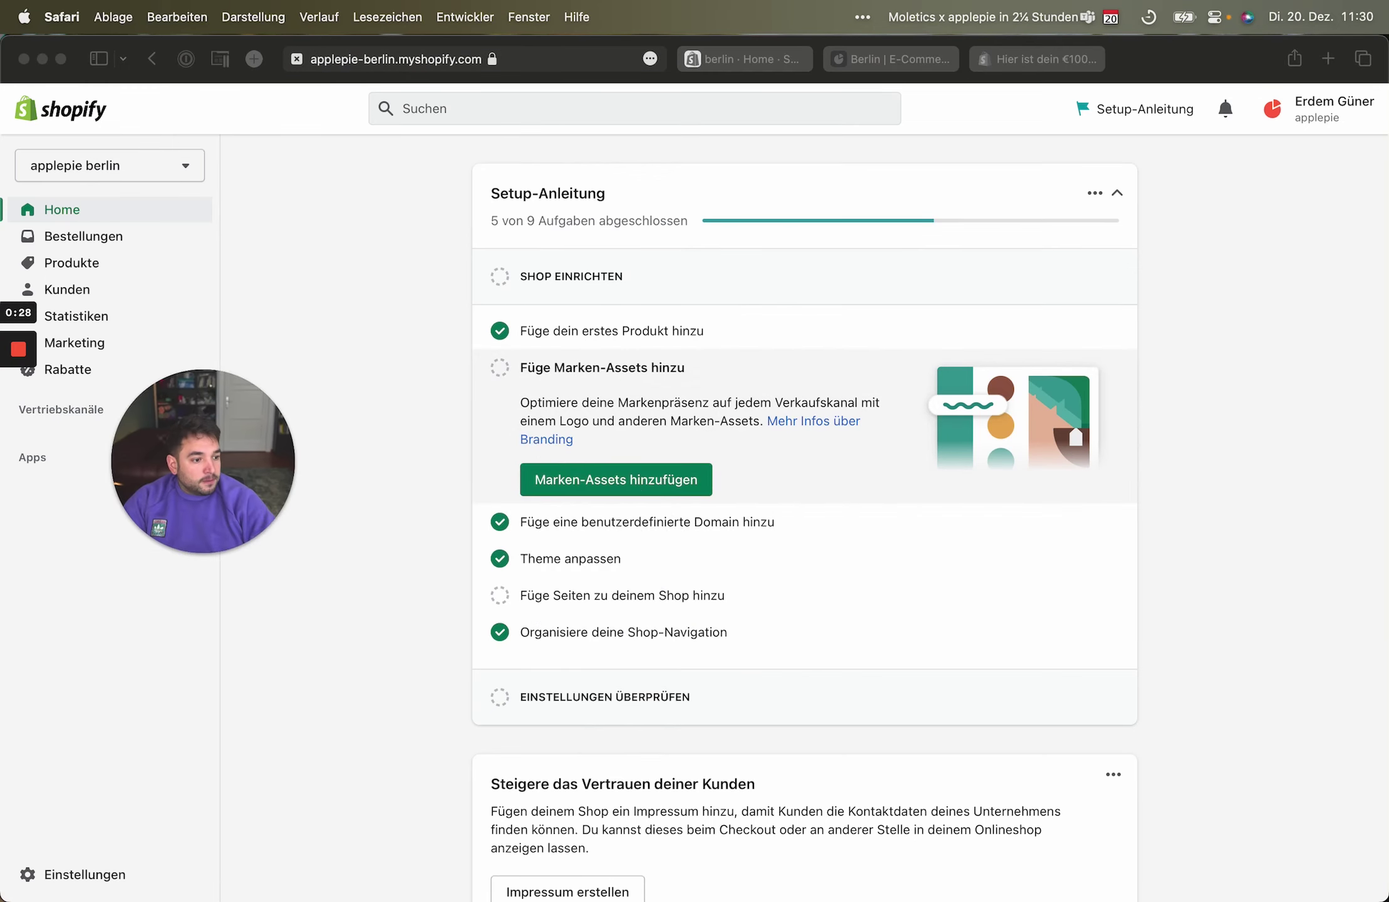
pyautogui.click(360, 374)
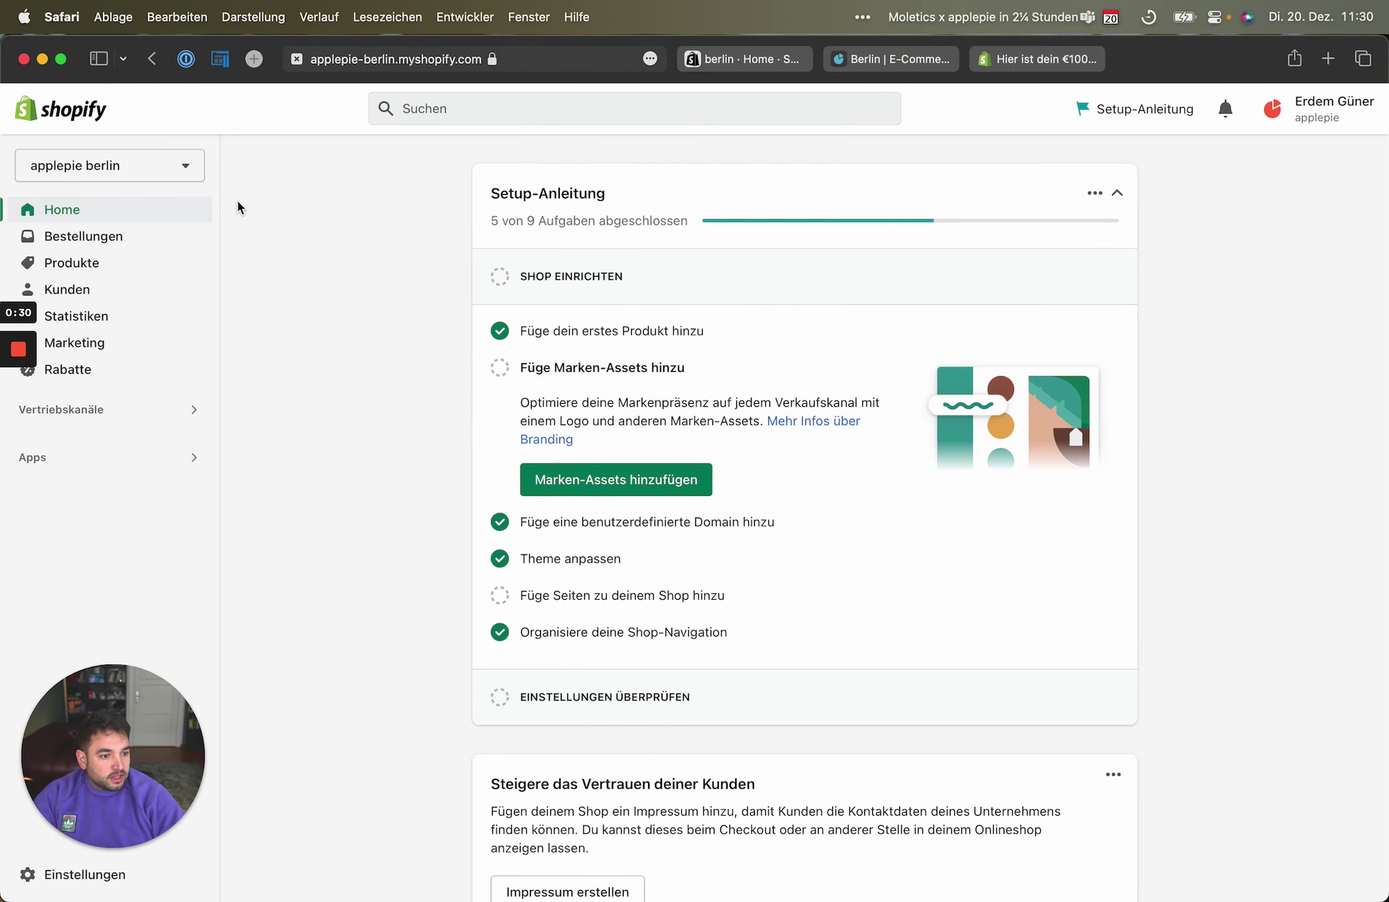
# Create a new gift card product in the products' Gutscheine section and title it "applepie Beratungsgutschein"
pyautogui.click(159, 269)
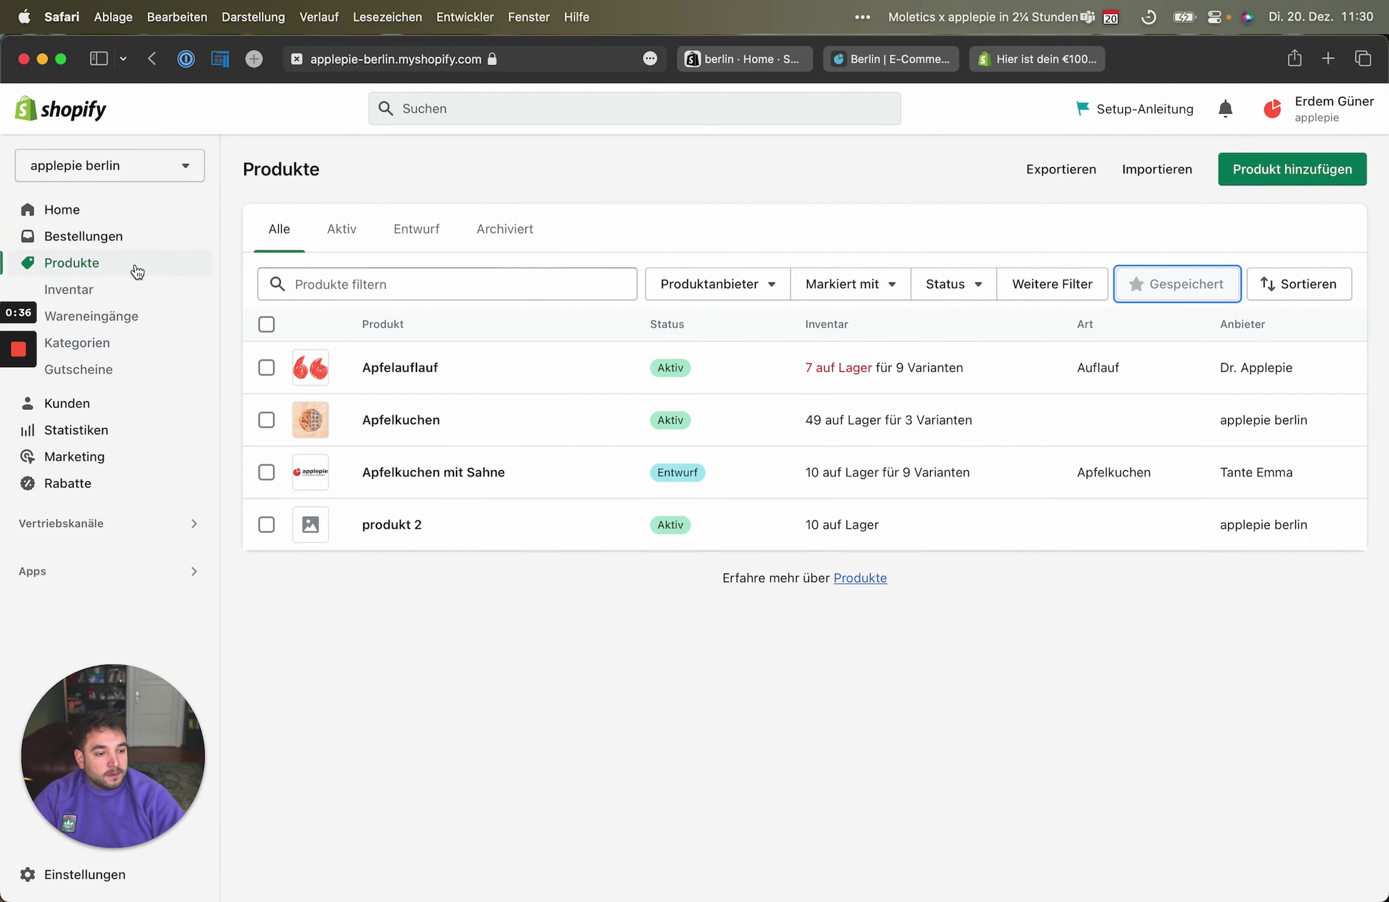
pyautogui.click(102, 375)
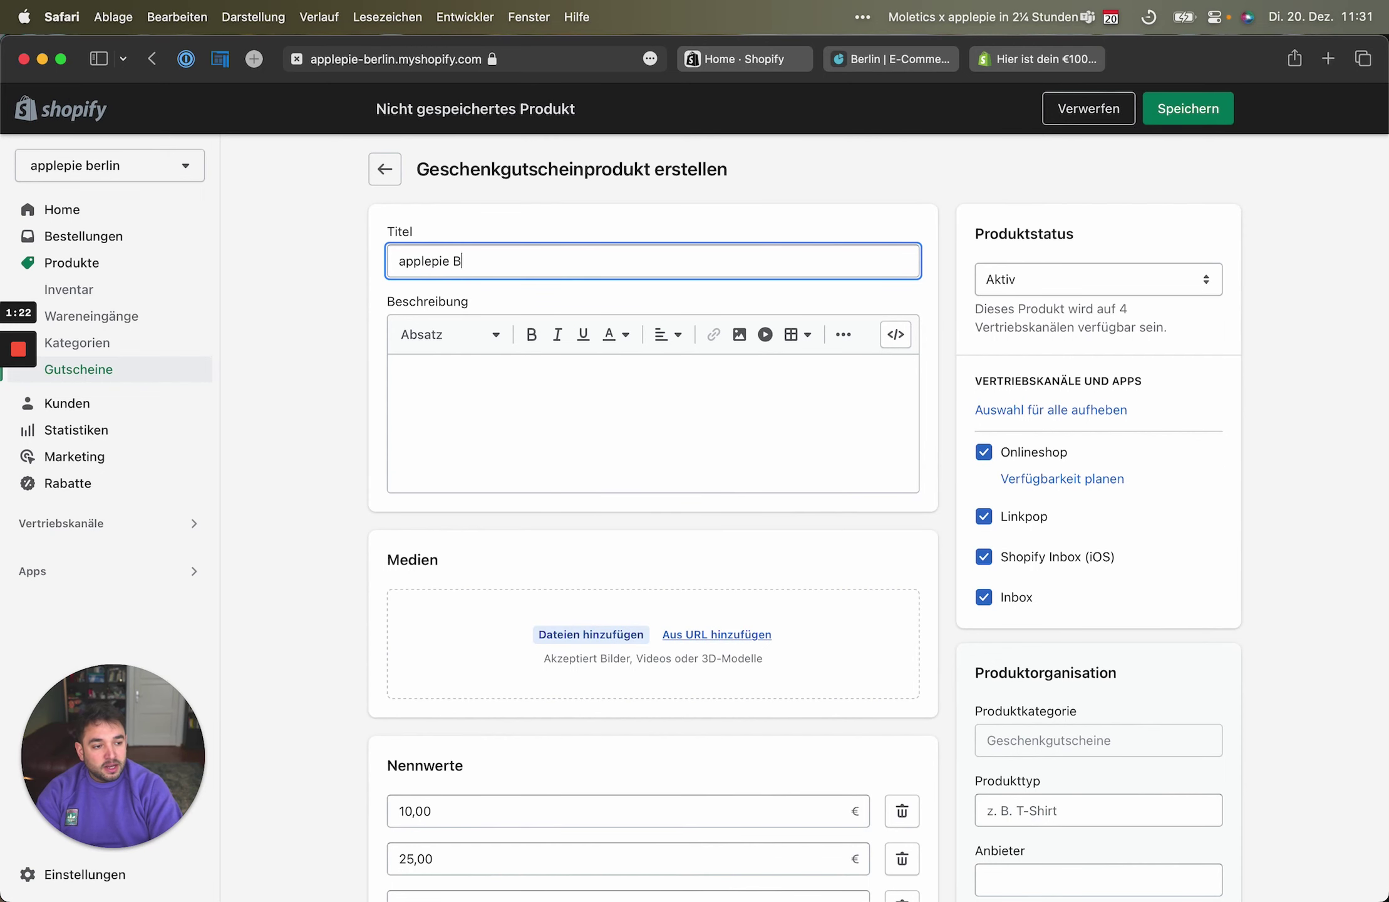
pyautogui.write('tsche')
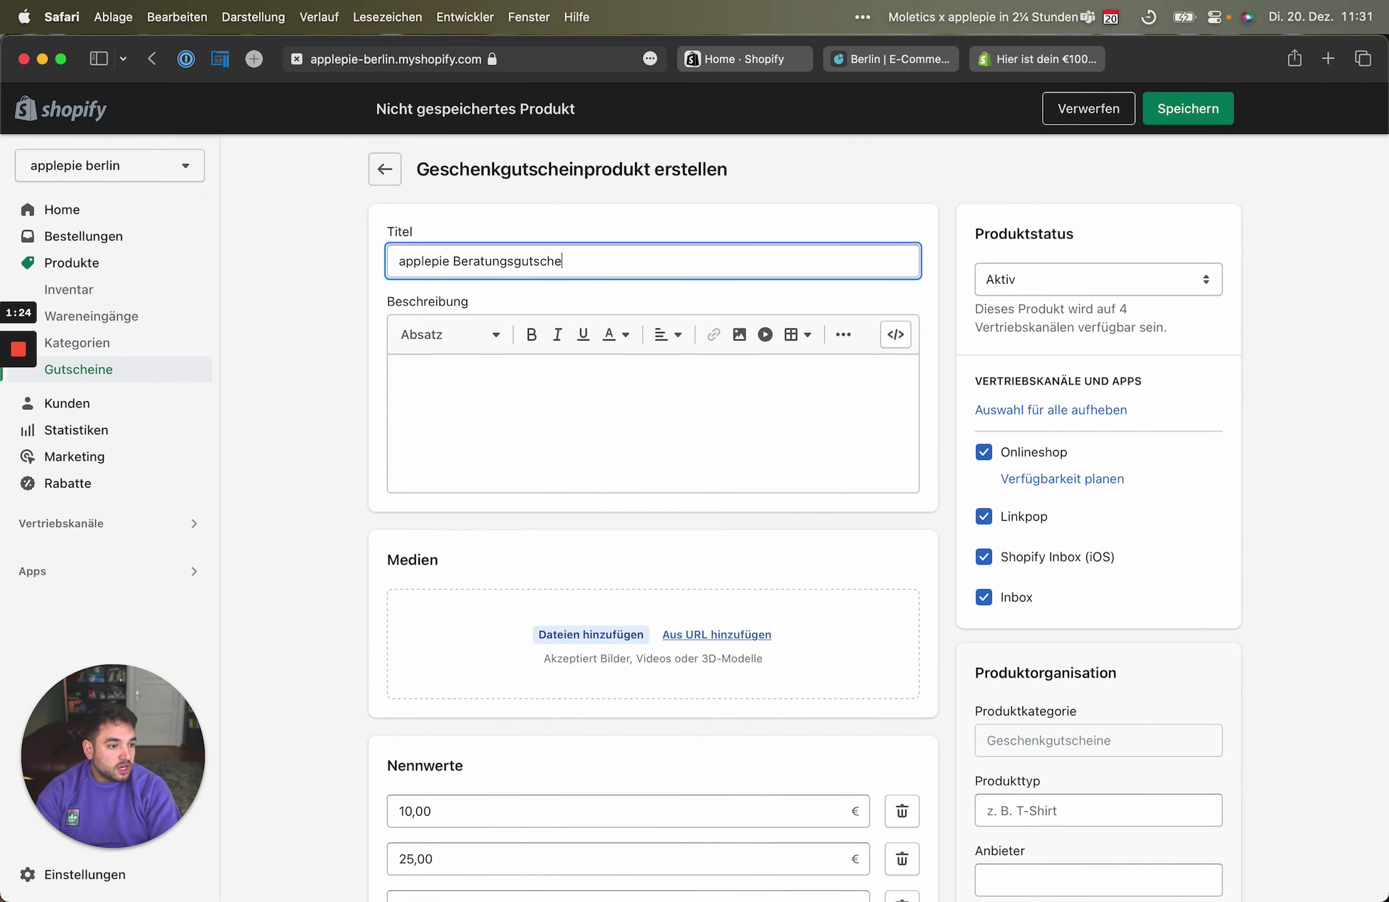
pyautogui.write('sadklöjlökasjdflkösadjfkl')
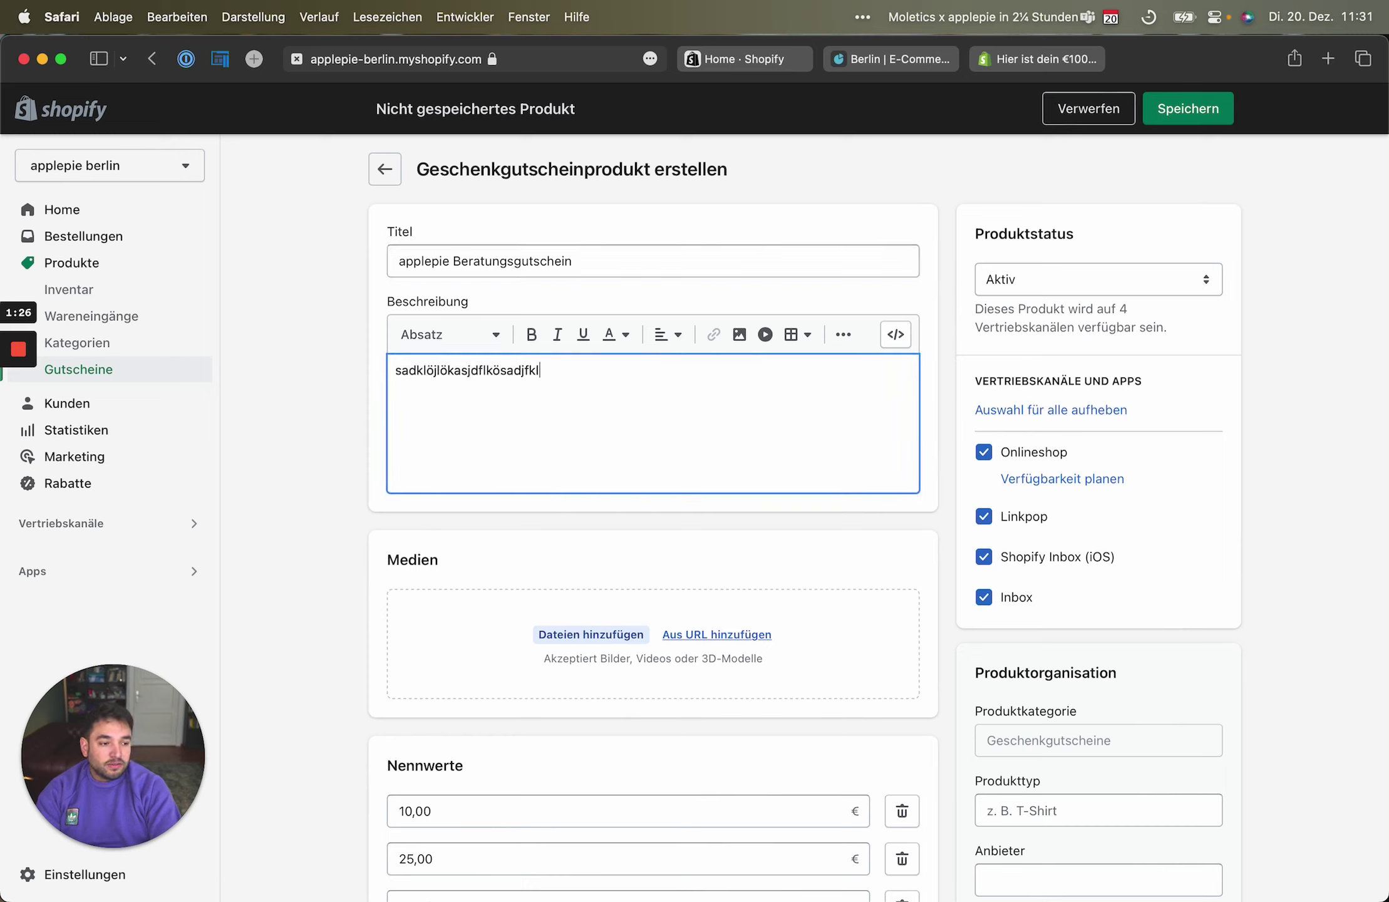
pyautogui.press('super+a')
pyautogui.press('BackSpace')
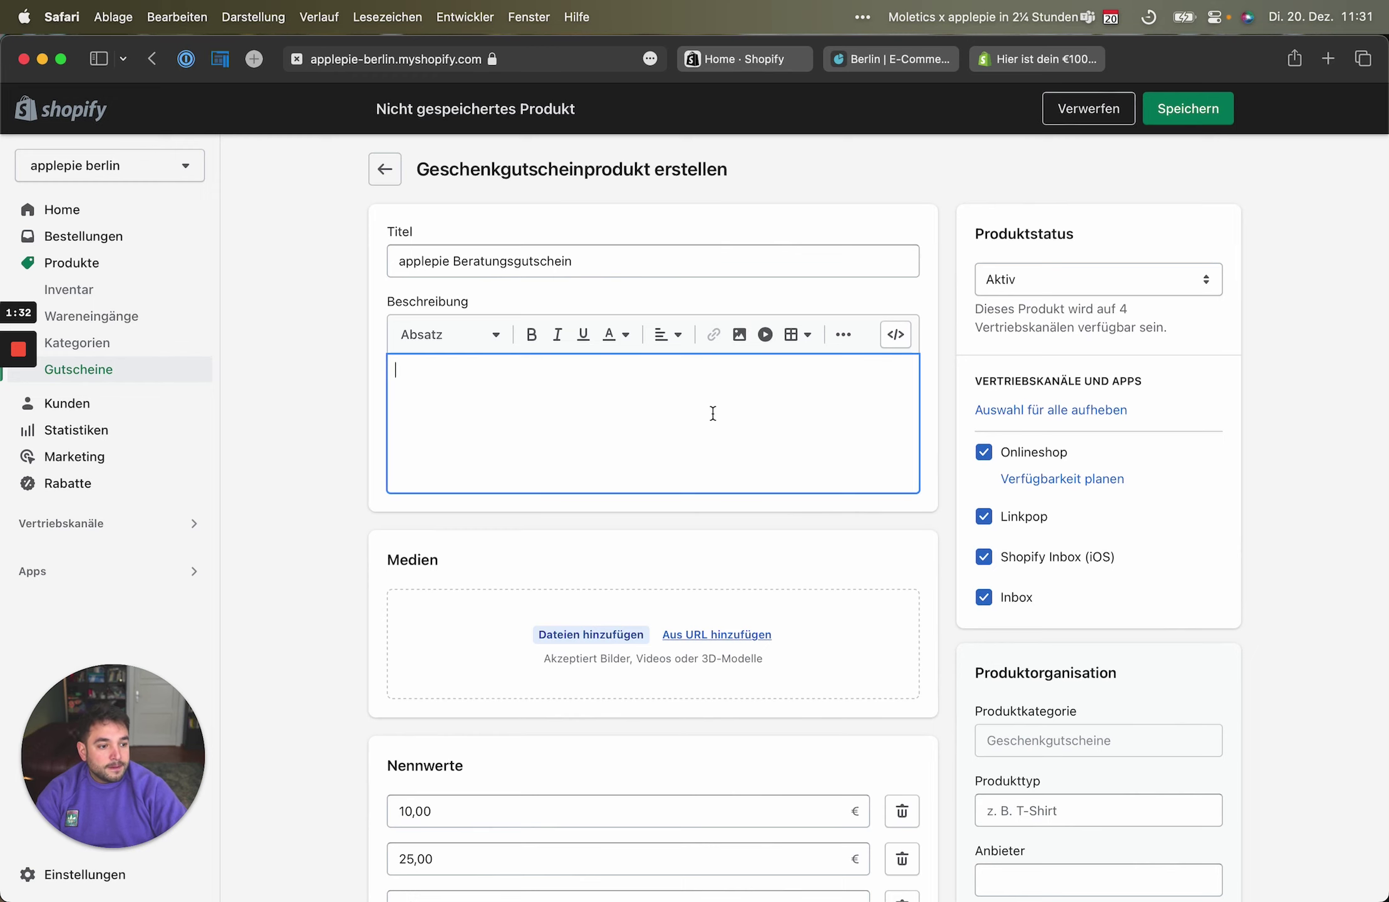
# Upload the first PNG listed under Heute in Downloads as the gift card product's media image
pyautogui.click(496, 635)
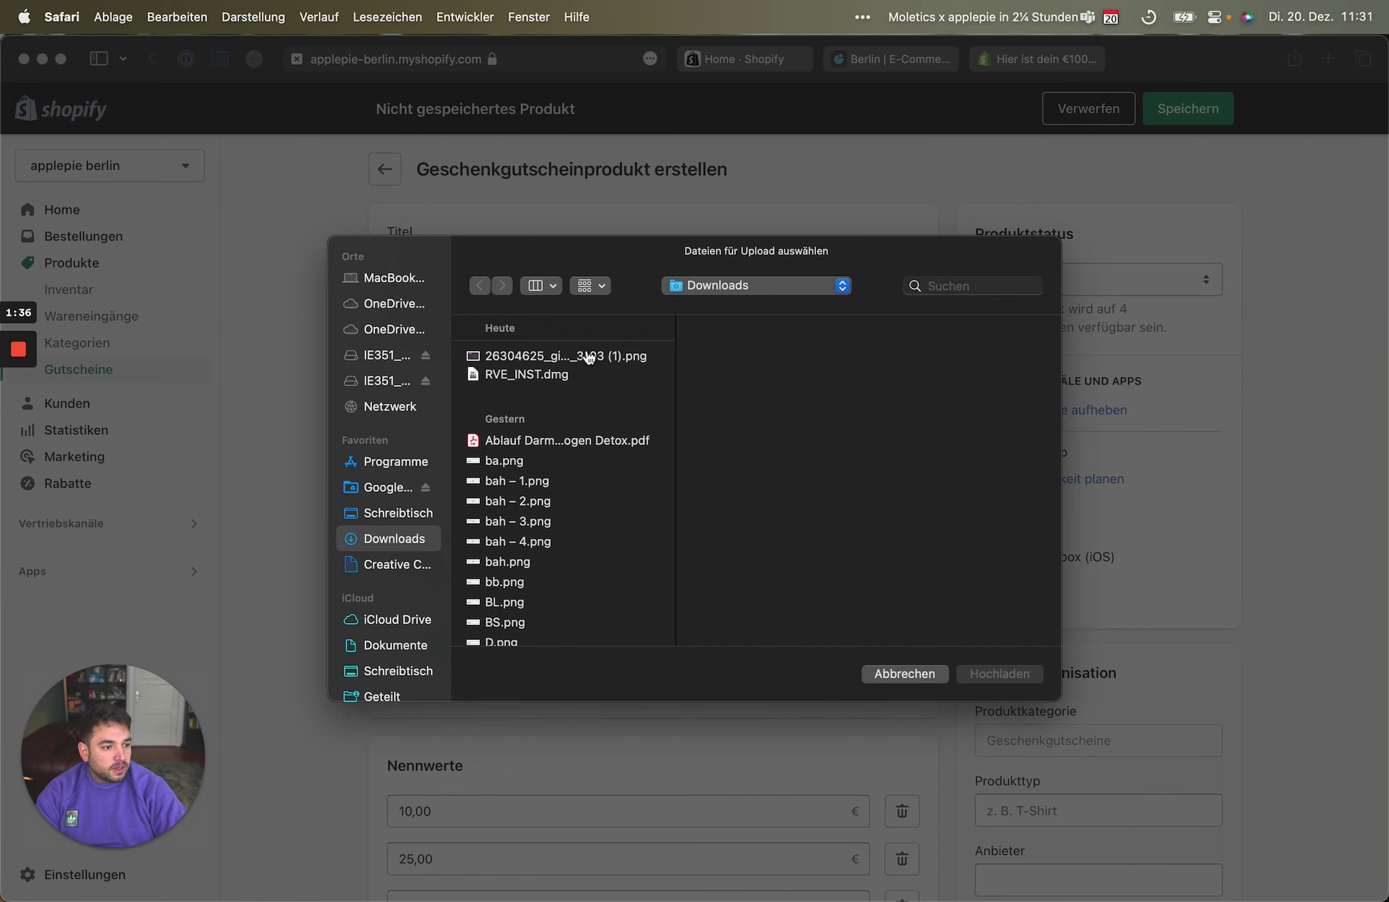
pyautogui.click(589, 356)
pyautogui.click(996, 674)
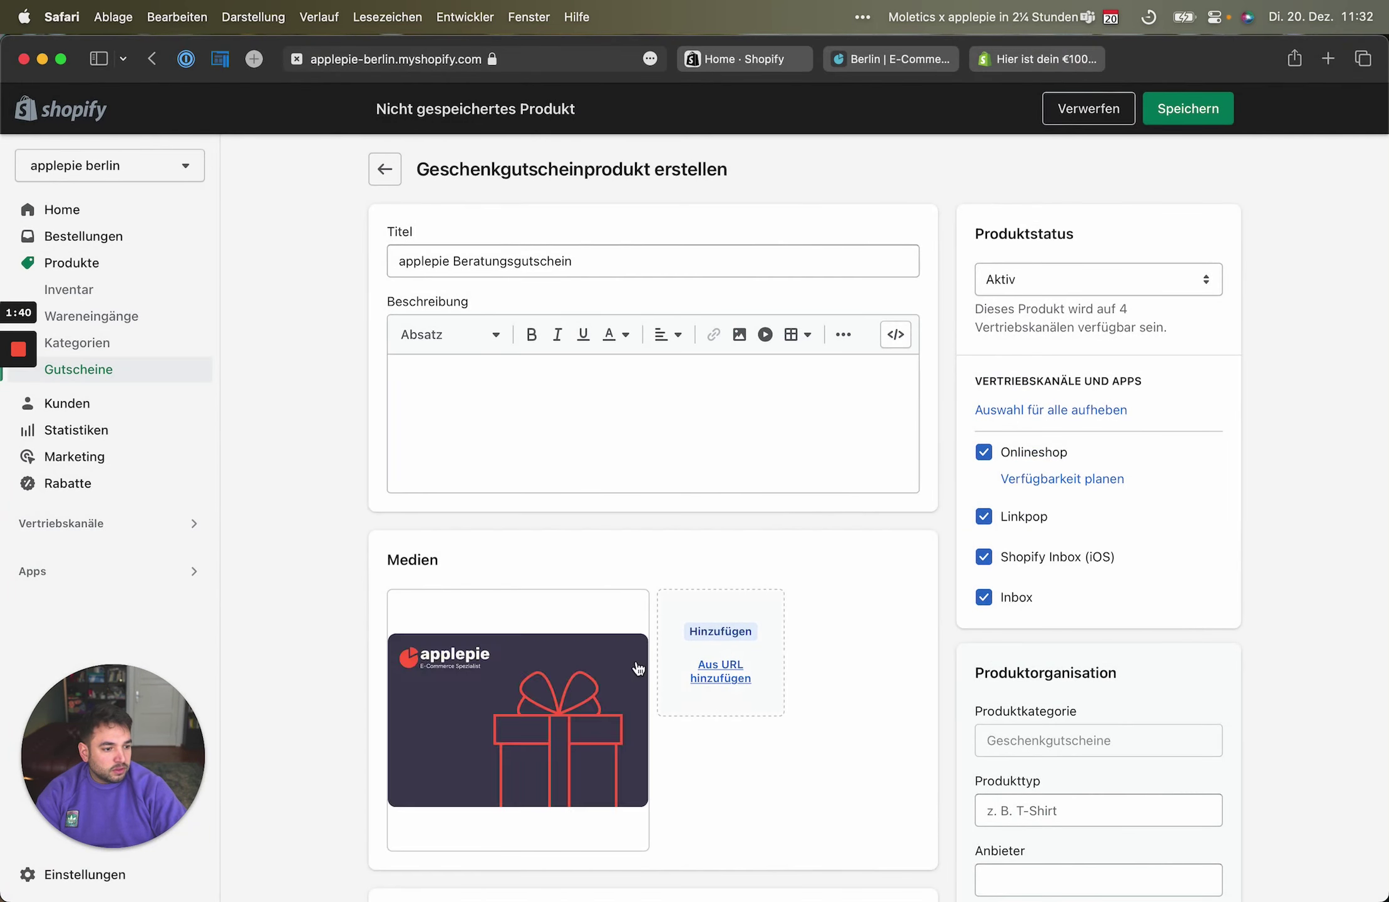
# Open the search engine listing of the gift card product for editing and go to its meta description
pyautogui.scroll(-8, 589, 688)
pyautogui.click(708, 473)
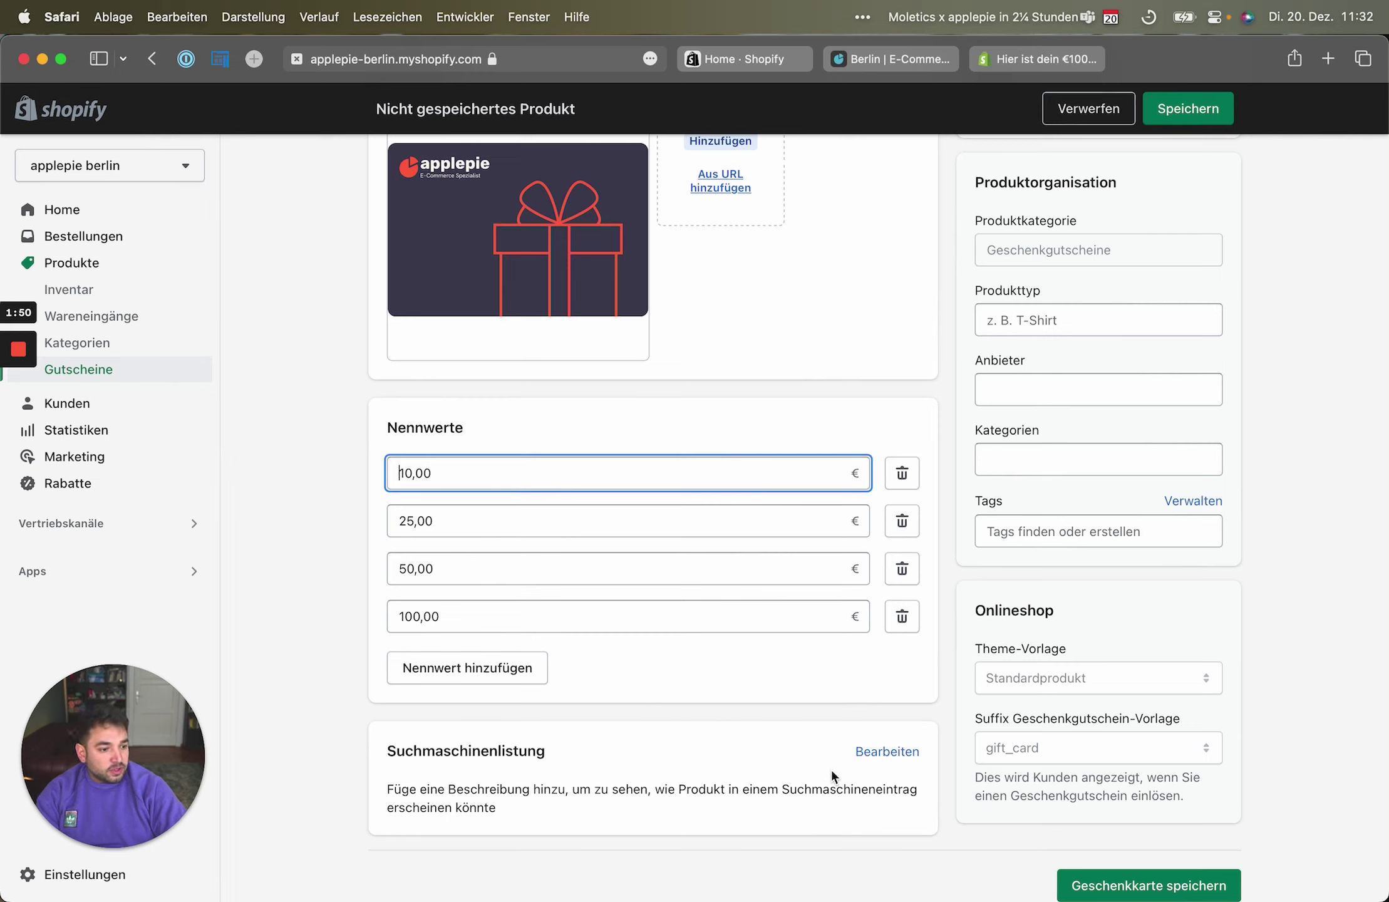
pyautogui.click(876, 751)
pyautogui.scroll(-6, 554, 768)
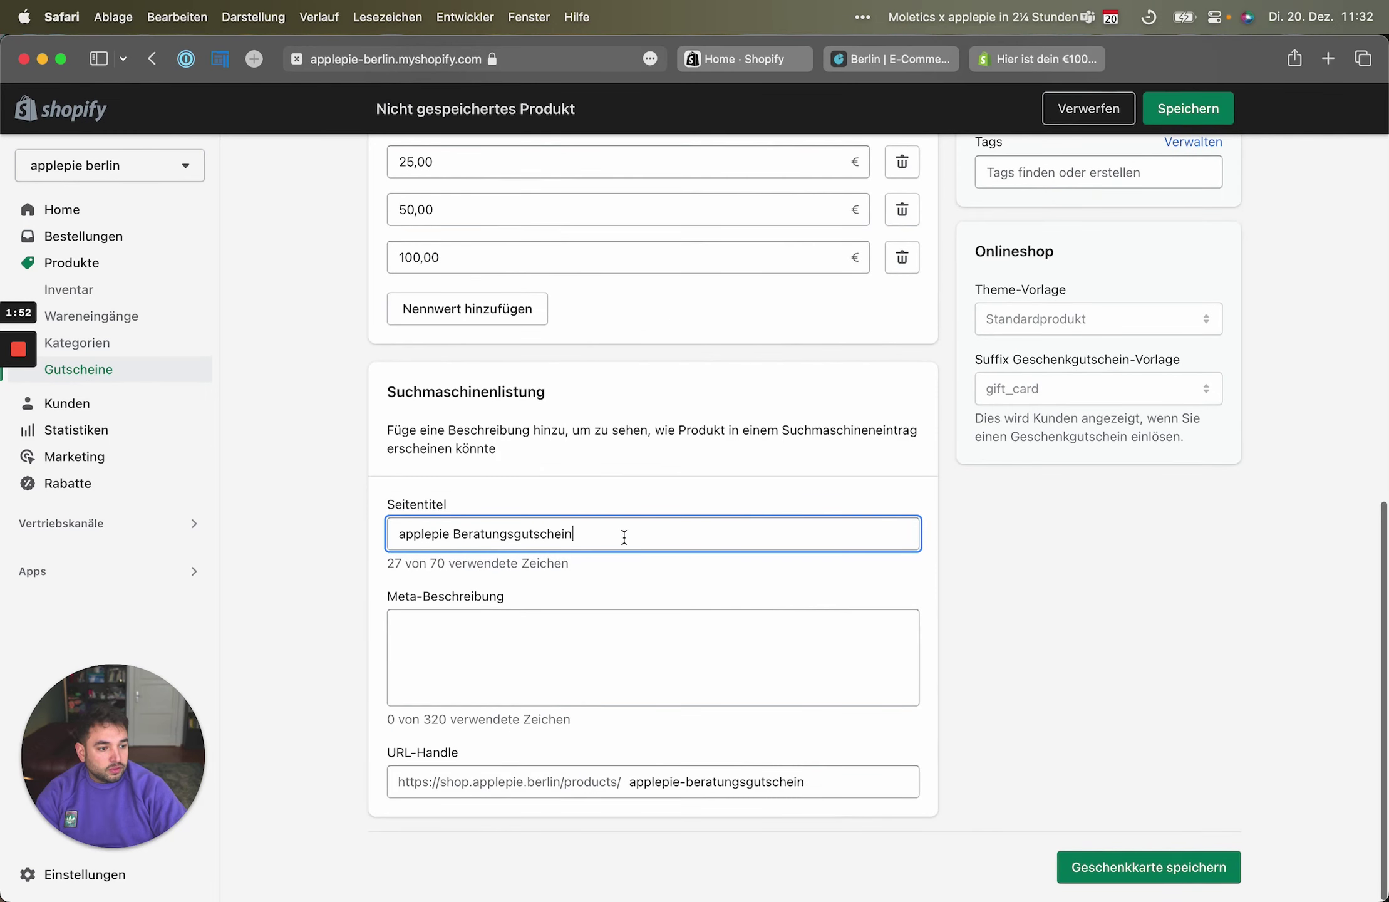
pyautogui.click(532, 644)
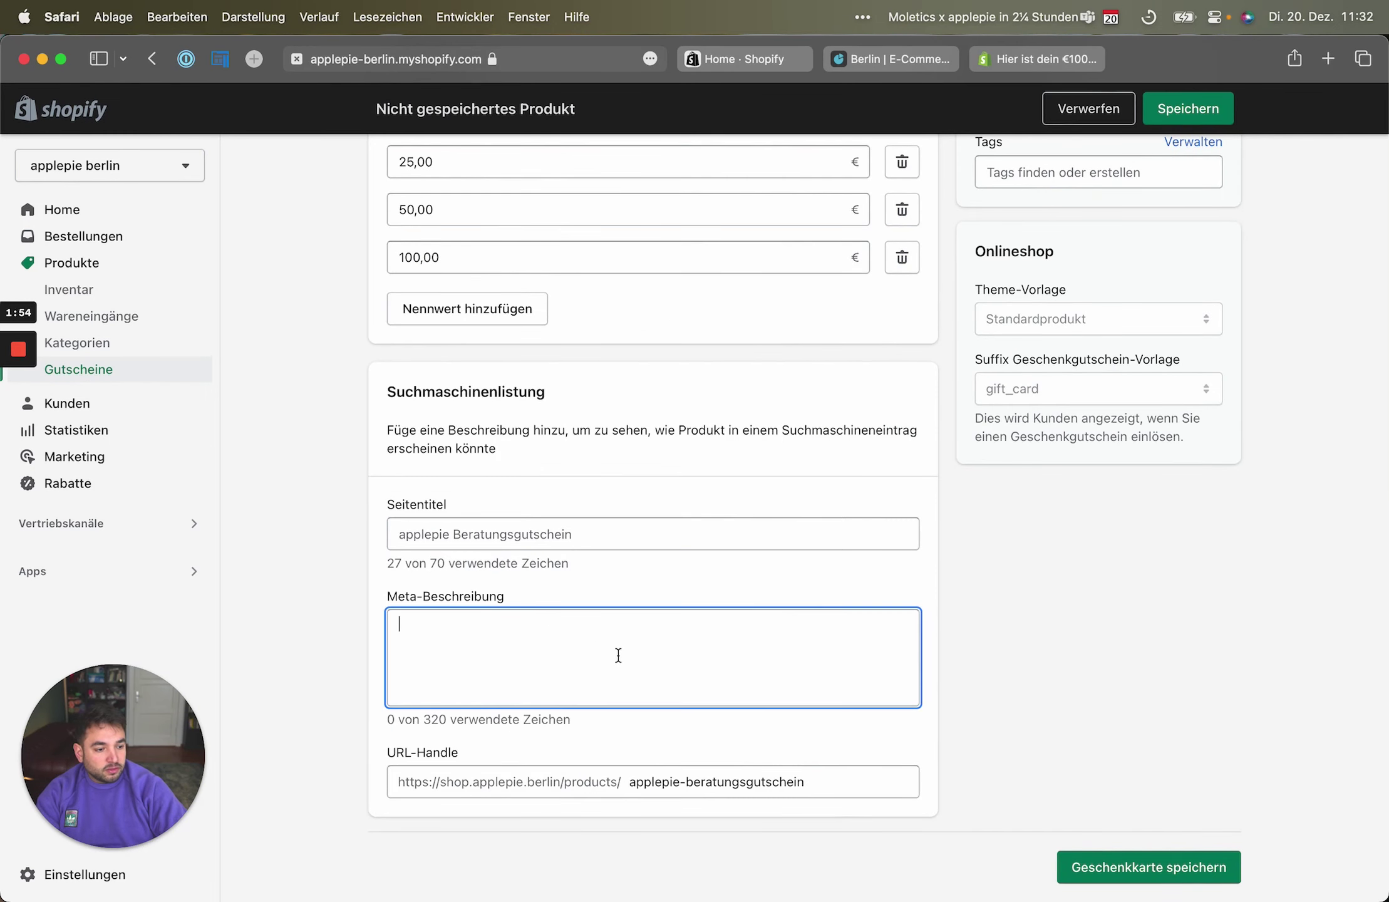
pyautogui.write('asdlöfkjlösadkföskadf')
pyautogui.press('super+a')
pyautogui.press('BackSpace')
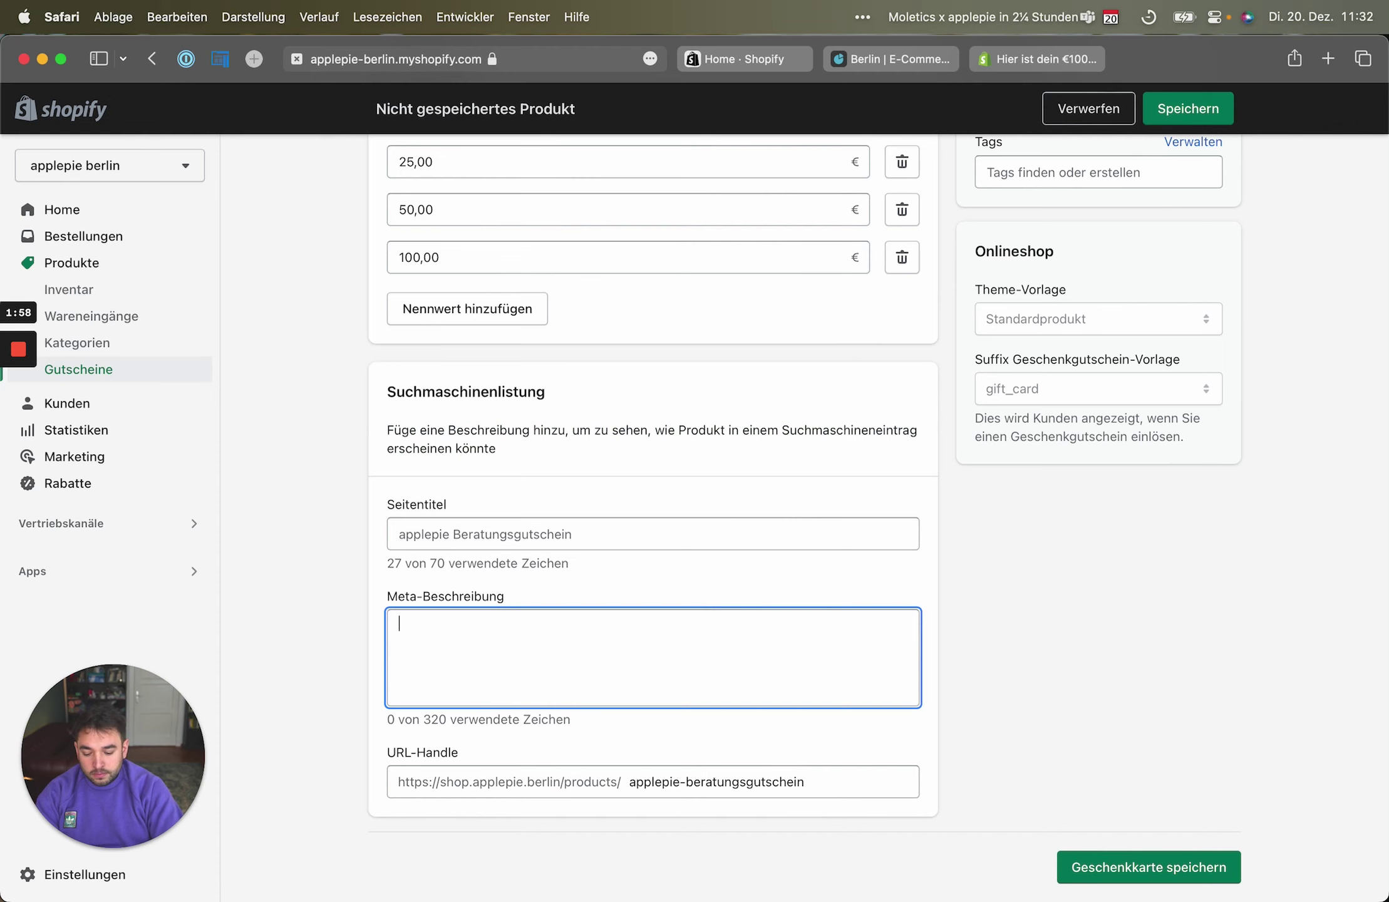
# Enter "Beratungsgutschein für applepie." as the meta description of the search engine listing
pyautogui.write('Beratungsgutsche')
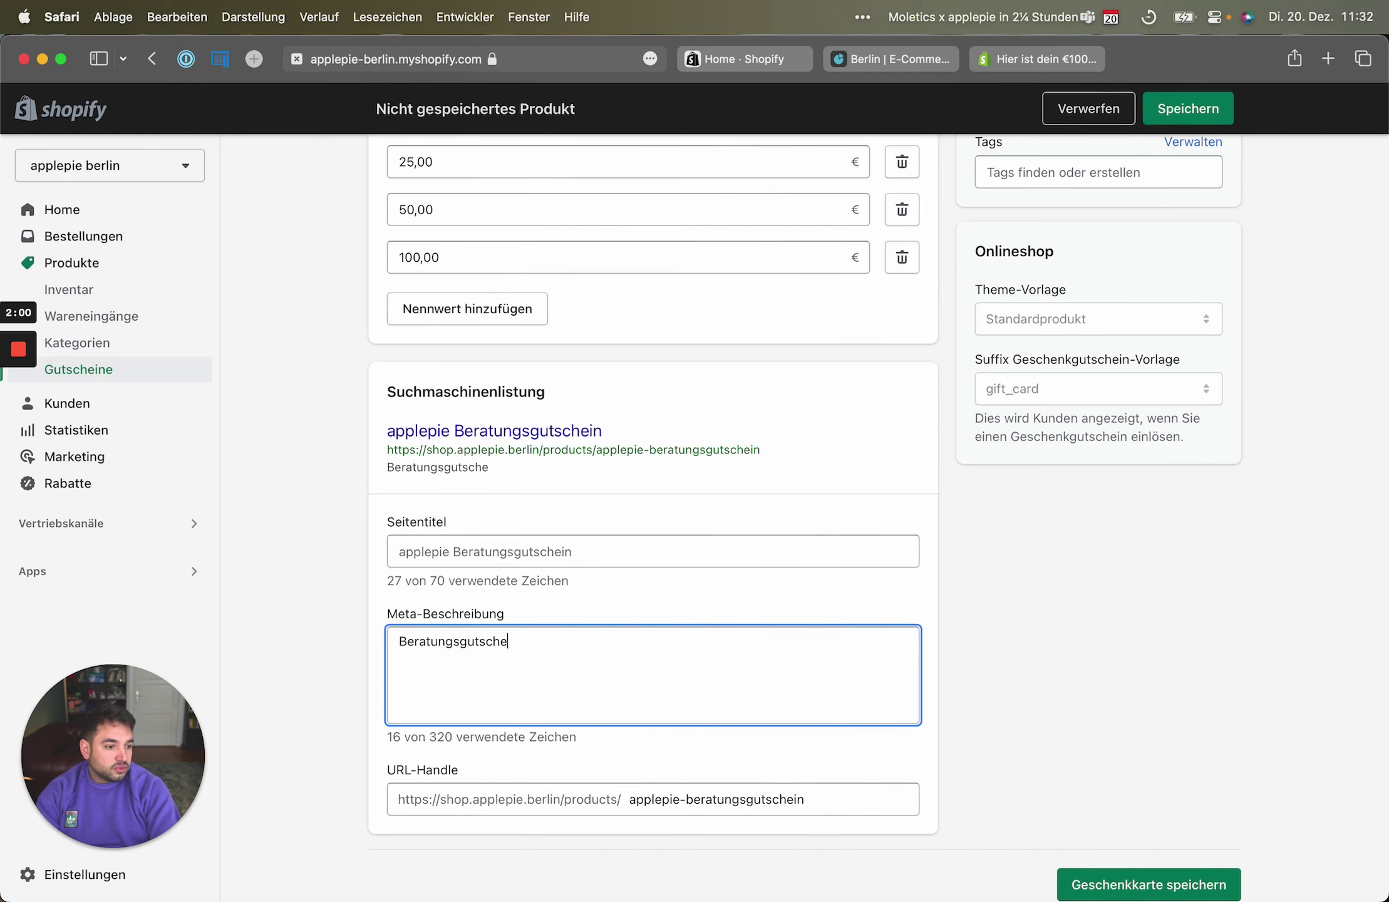
pyautogui.write('in für applepie')
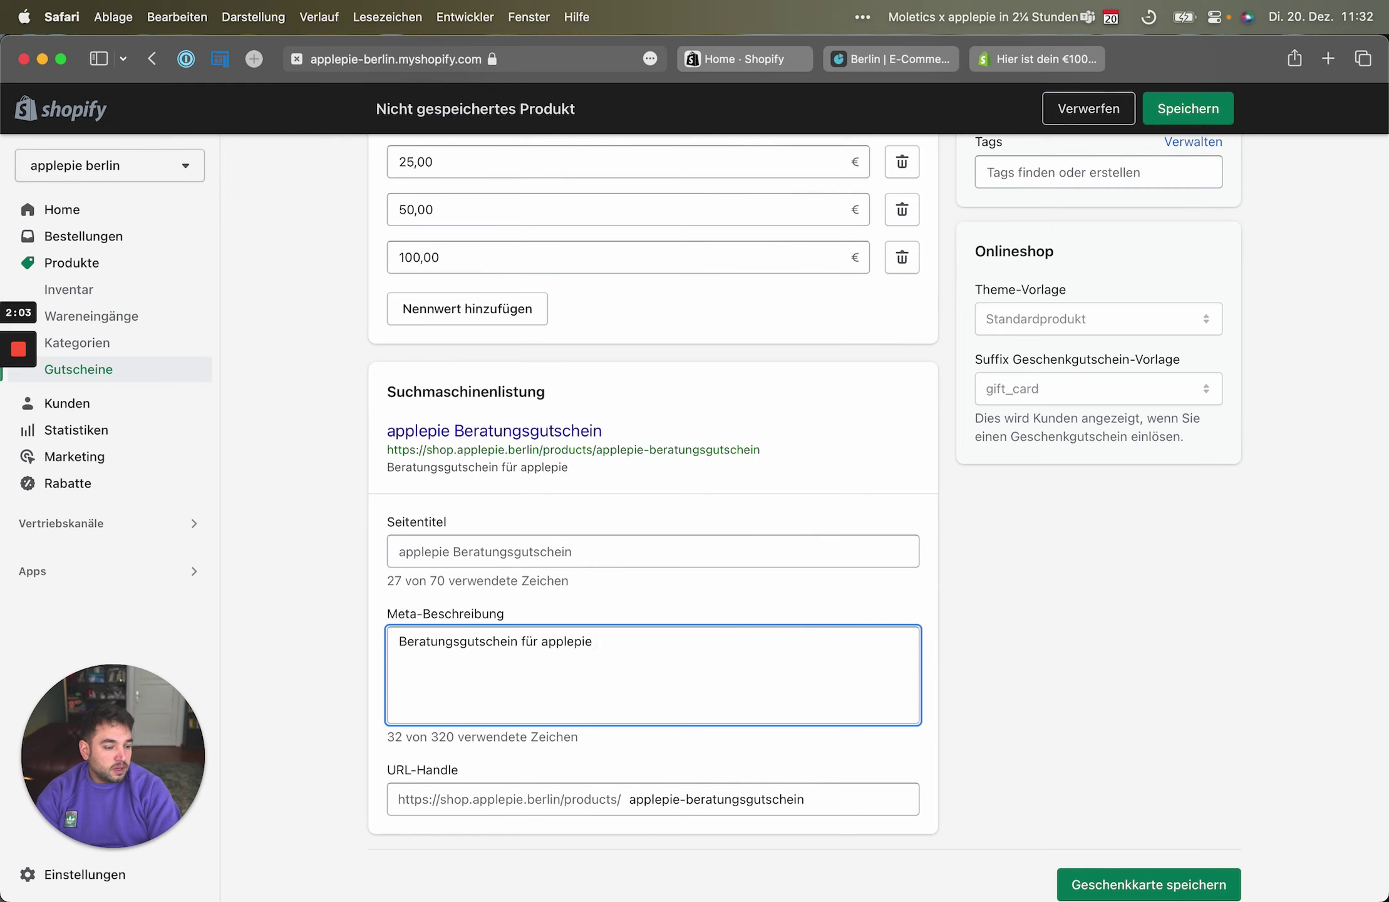
pyautogui.press('BackSpace')
pyautogui.write('.- ')
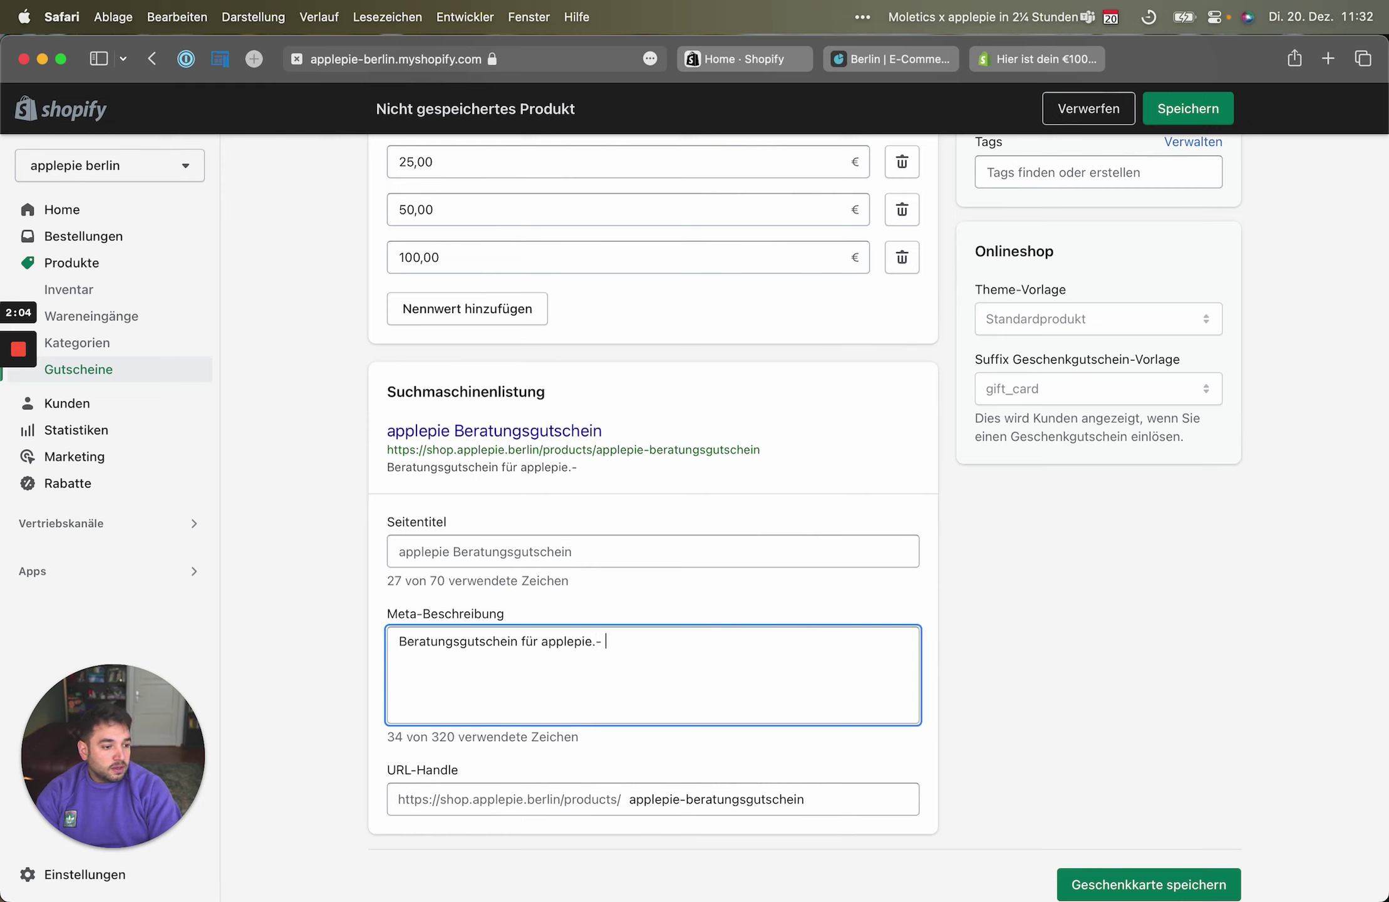
pyautogui.write('Le')
pyautogui.press('BackSpace')
pyautogui.press('BackSpace')
pyautogui.write('Ne')
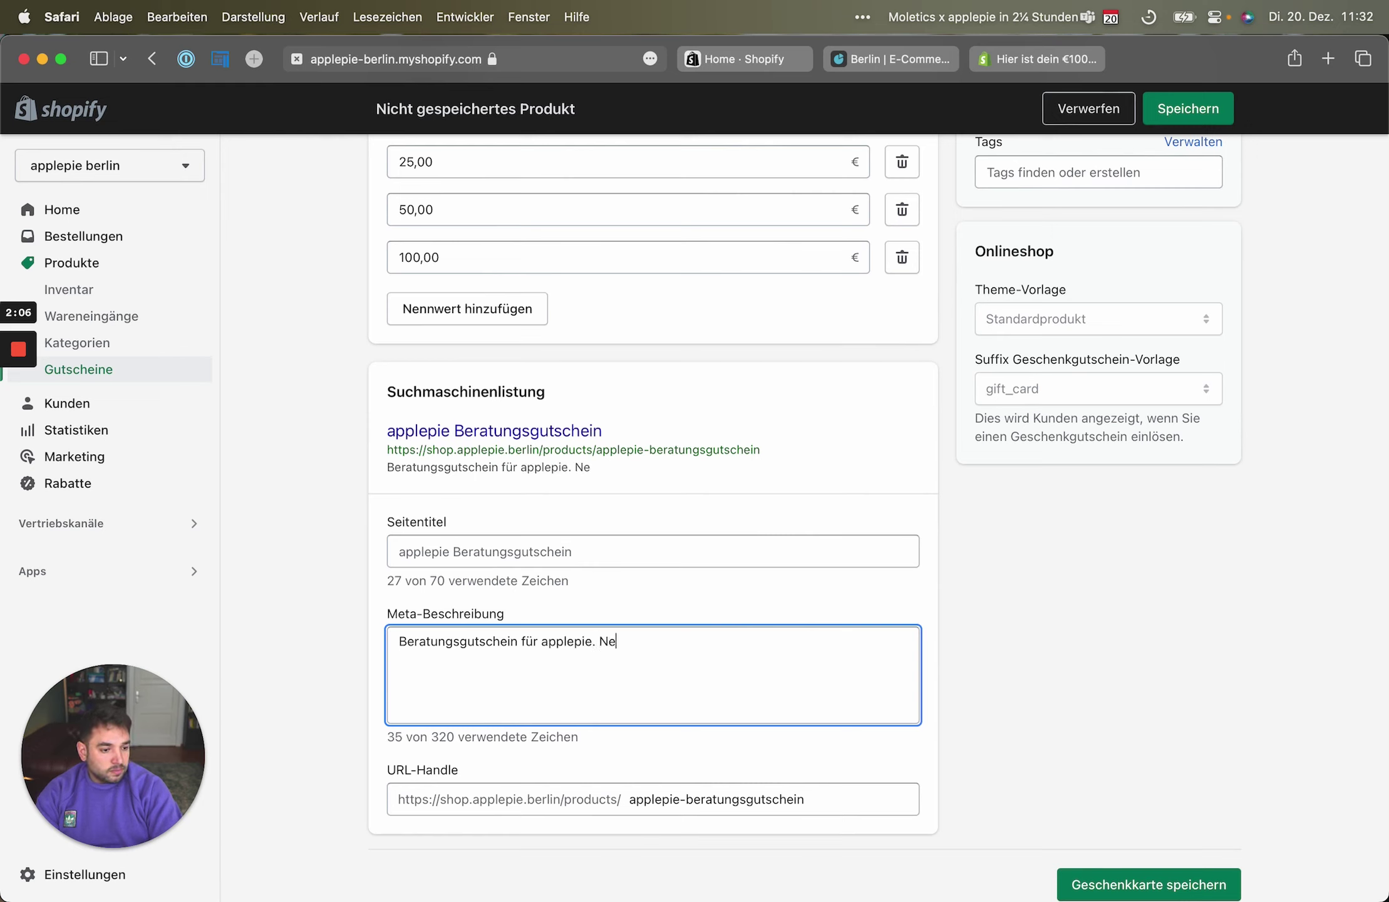
pyautogui.write('x')
pyautogui.press('BackSpace')
pyautogui.press('BackSpace')
pyautogui.press('BackSpace')
# Add the sentence "E-Commerce ist unser Ding." to the end of the meta description
pyautogui.write('E-Commerce i')
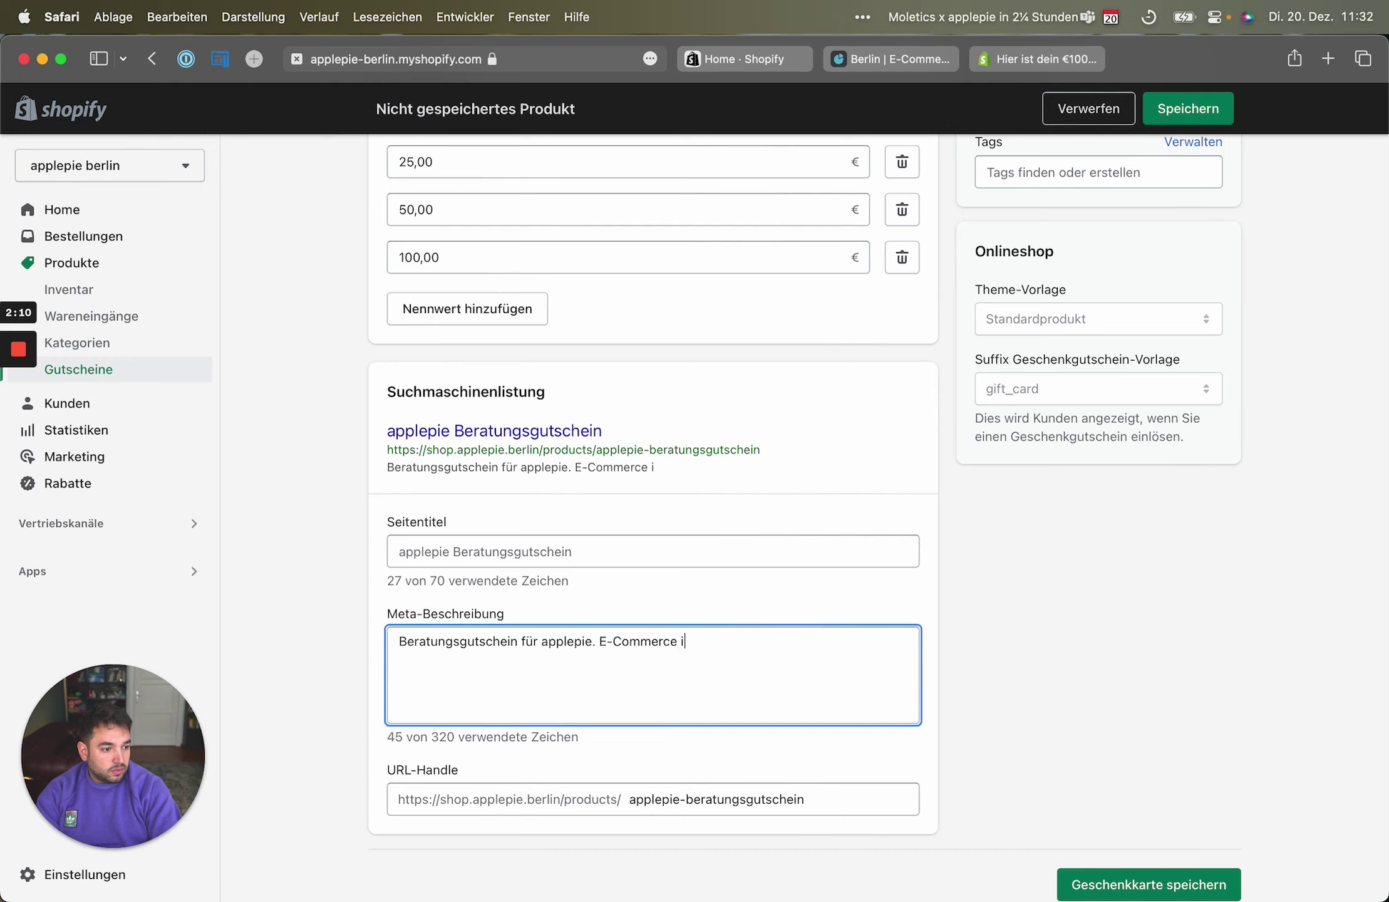
pyautogui.write('st unser ding')
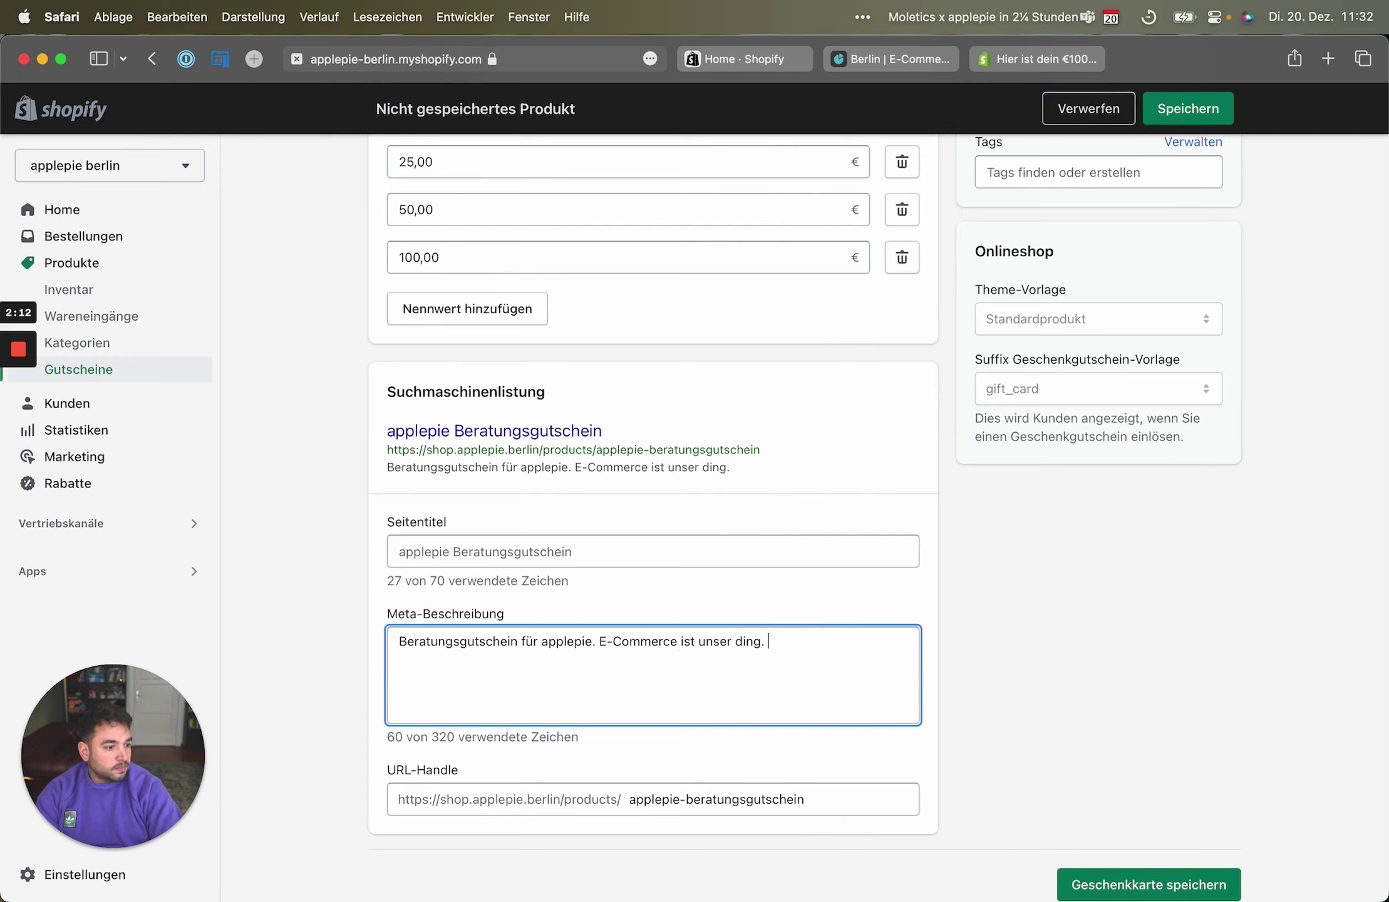
pyautogui.press('BackSpace')
pyautogui.press('BackSpace')
pyautogui.press('BackSpace')
pyautogui.press('BackSpace')
pyautogui.press('BackSpace')
pyautogui.write('Ding')
pyautogui.press('BackSpace')
pyautogui.press('BackSpace')
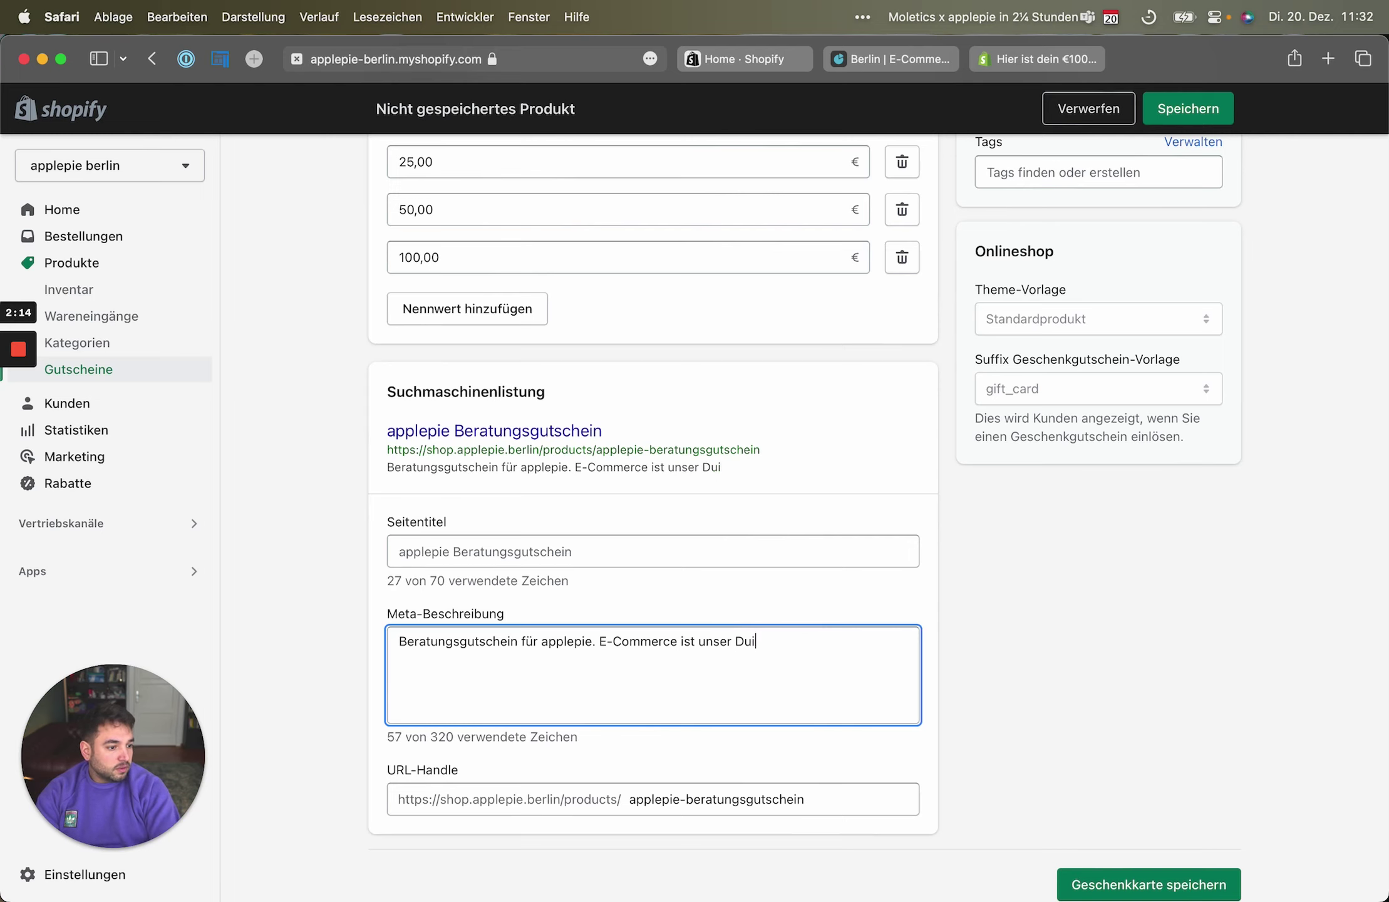
pyautogui.write('ng.')
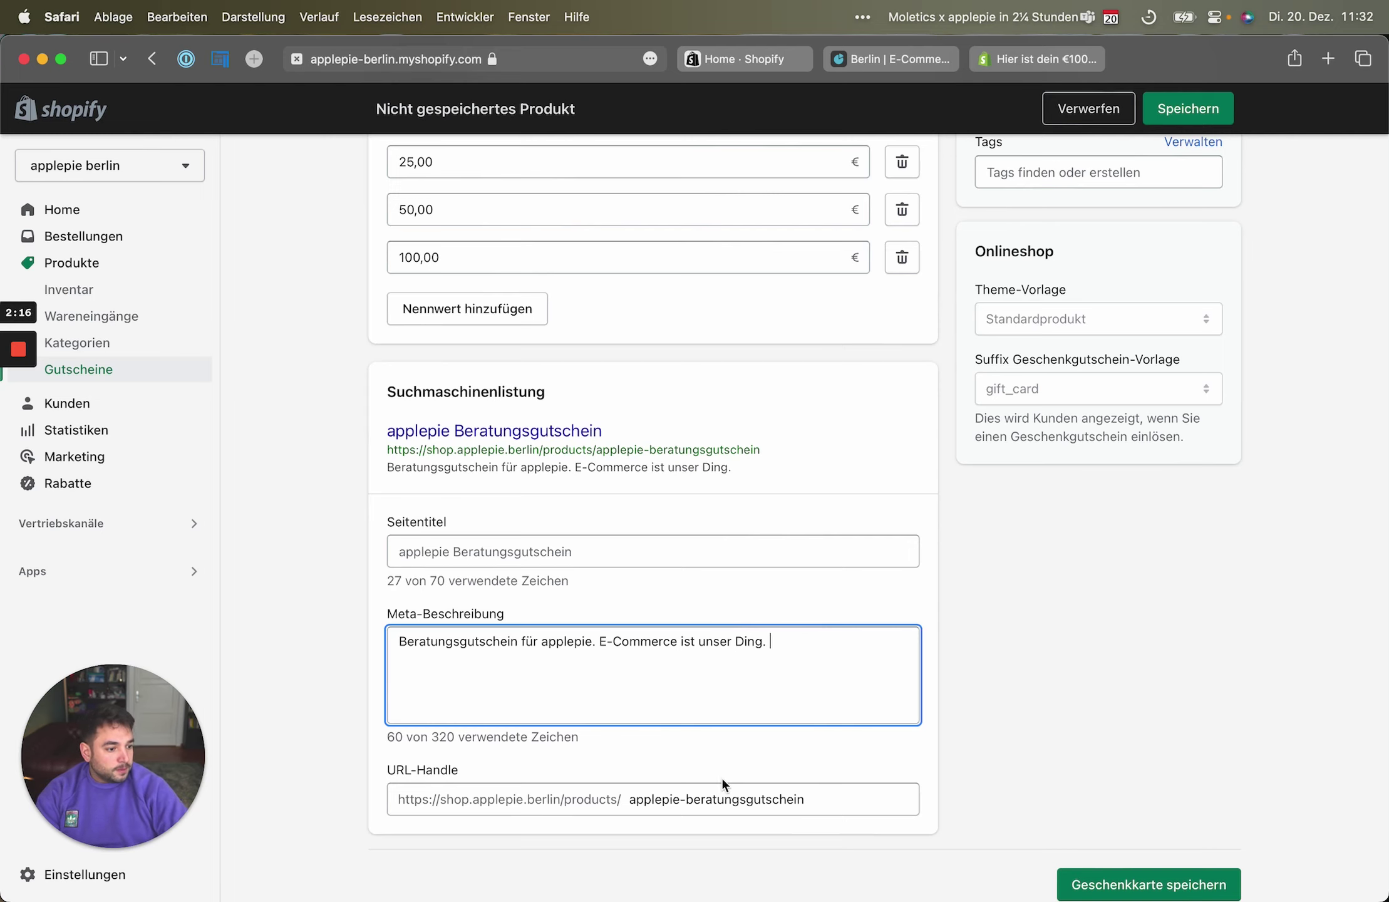
# Exclude the gift card from the Linkpop, Shopify Inbox (iOS) and Inbox sales channels, keeping only Onlineshop
pyautogui.scroll(7, 796, 676)
pyautogui.scroll(5, 854, 673)
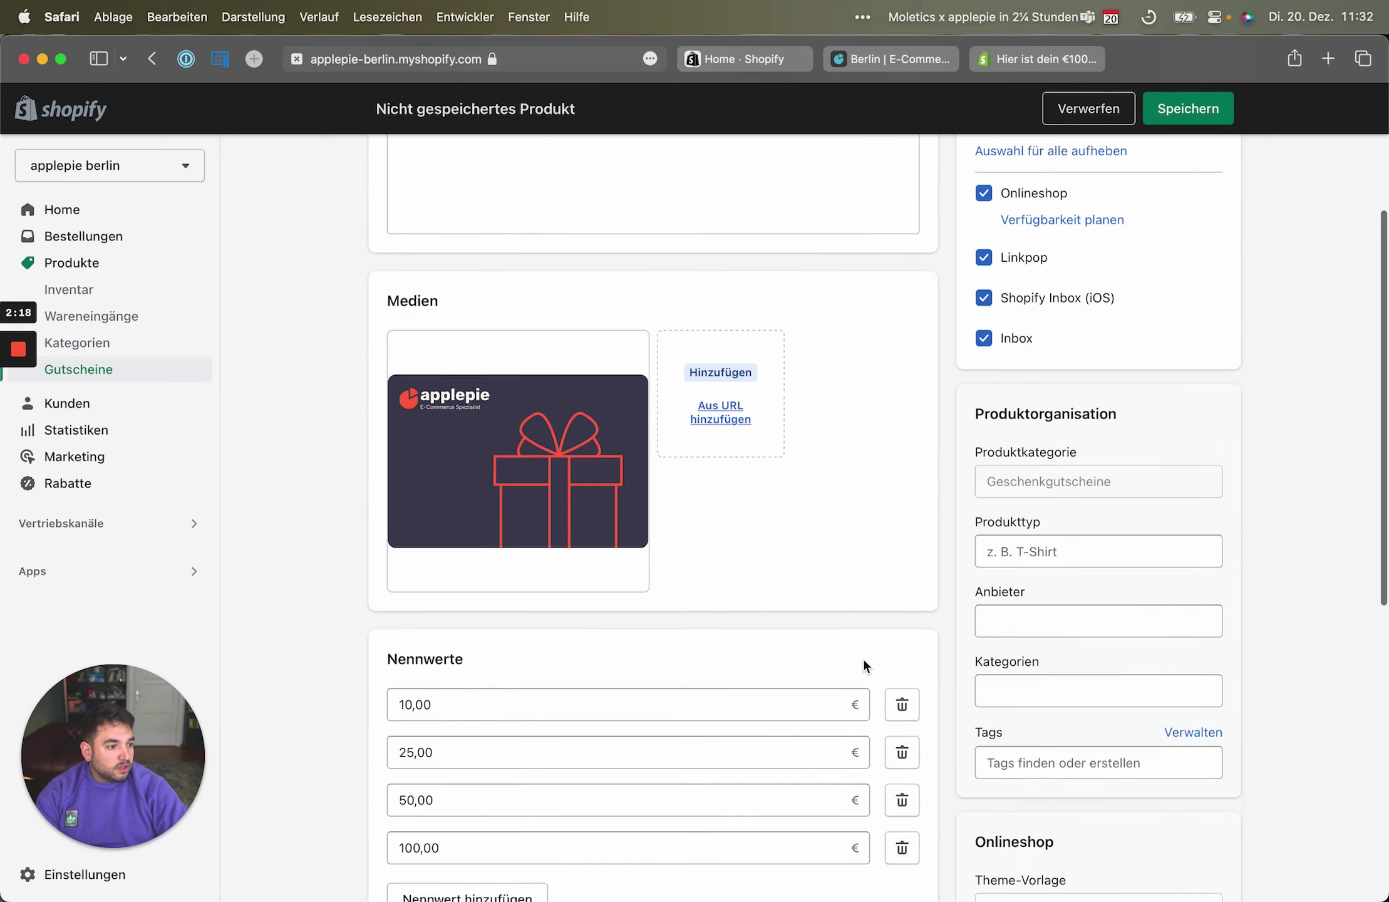
pyautogui.scroll(3, 926, 626)
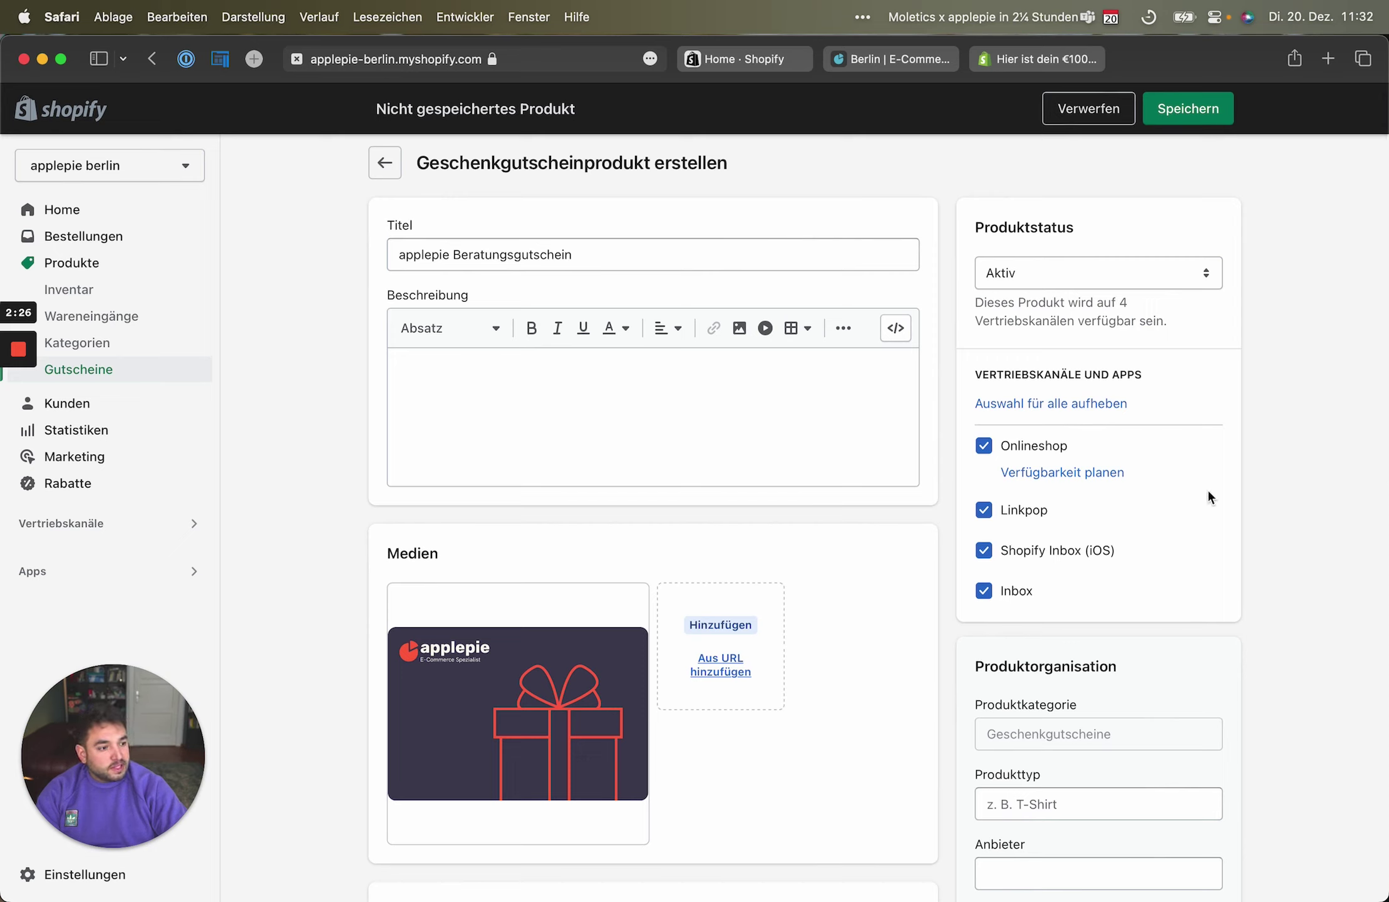
pyautogui.click(983, 510)
pyautogui.click(983, 549)
pyautogui.click(996, 595)
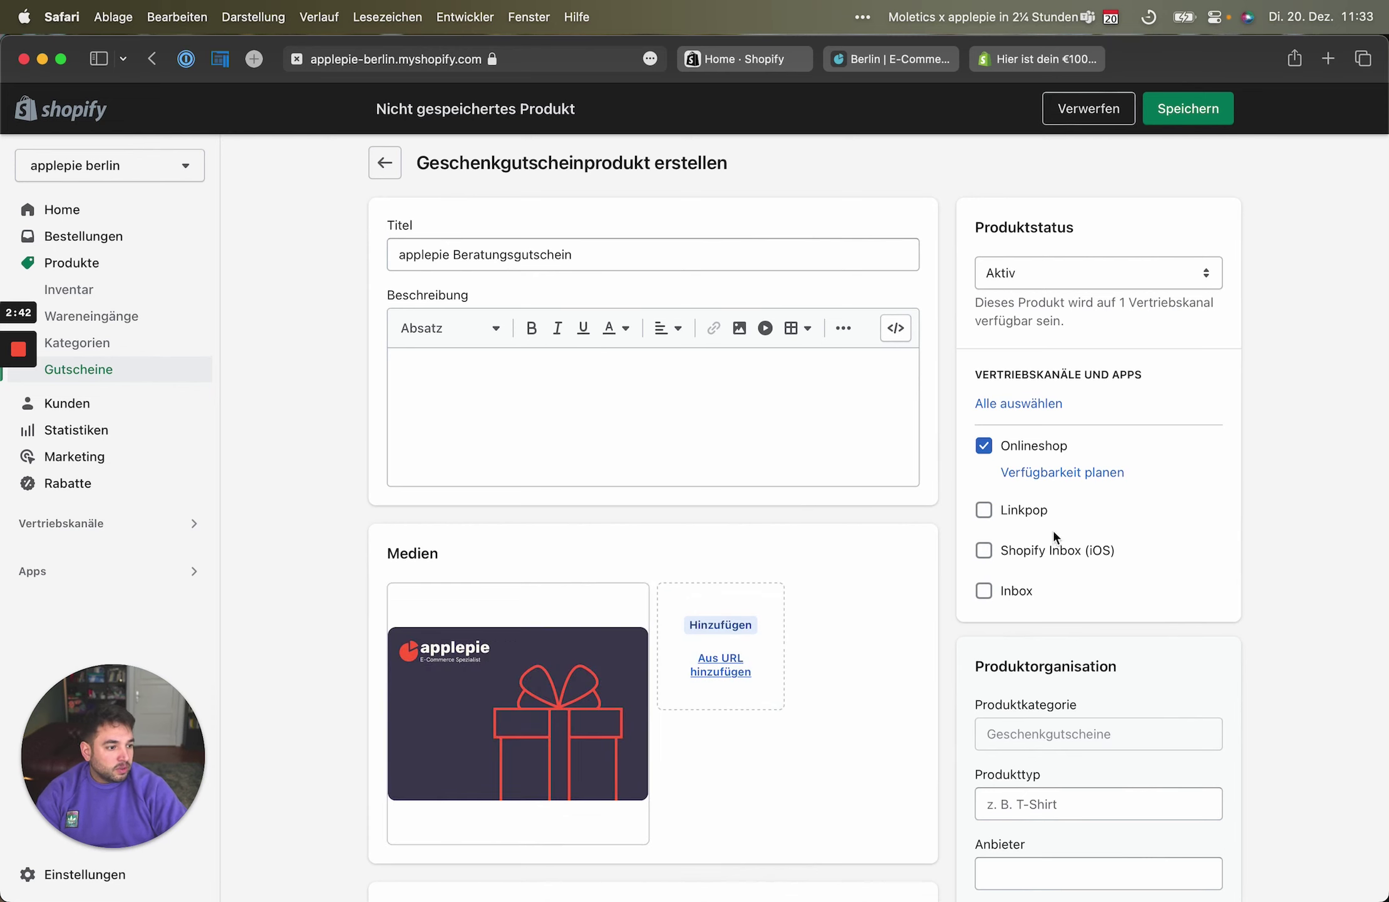
# Review the gift card's denominations, product organisation and search listing, and save the gift card
pyautogui.scroll(-7, 902, 501)
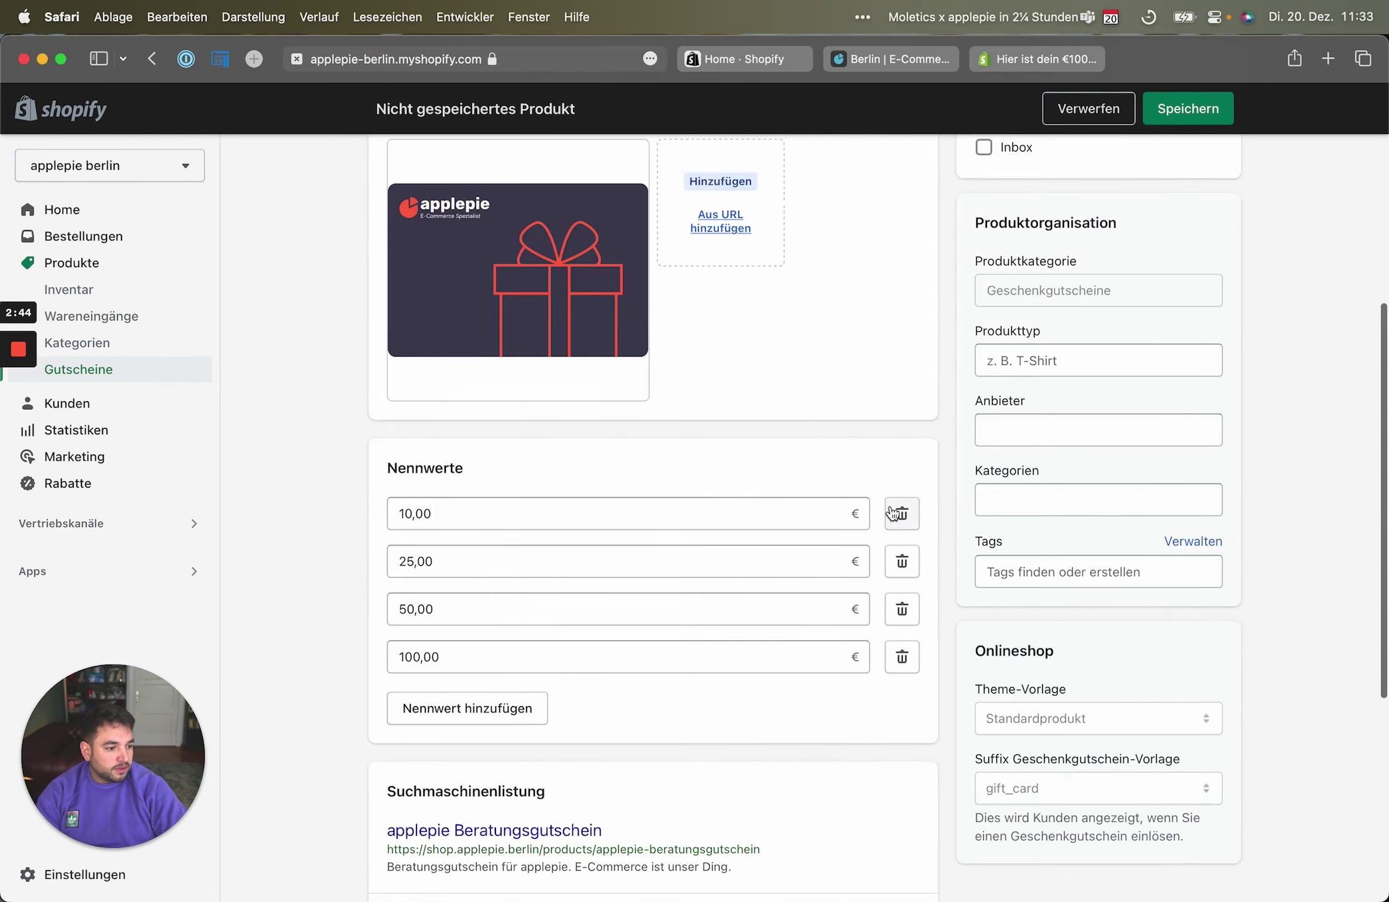
pyautogui.scroll(-4, 888, 483)
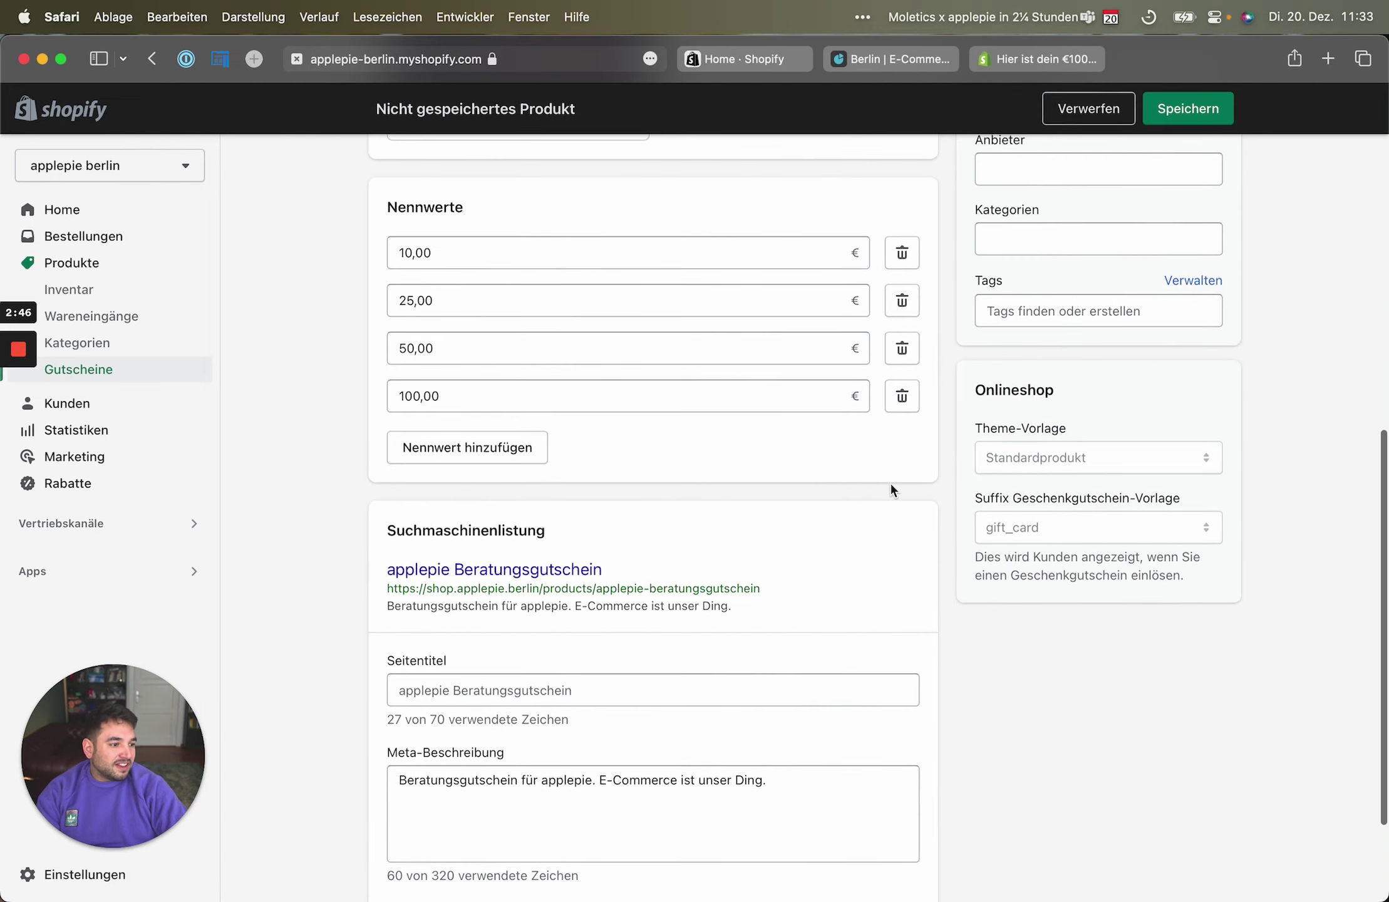
pyautogui.scroll(2, 498, 449)
pyautogui.scroll(2, 480, 490)
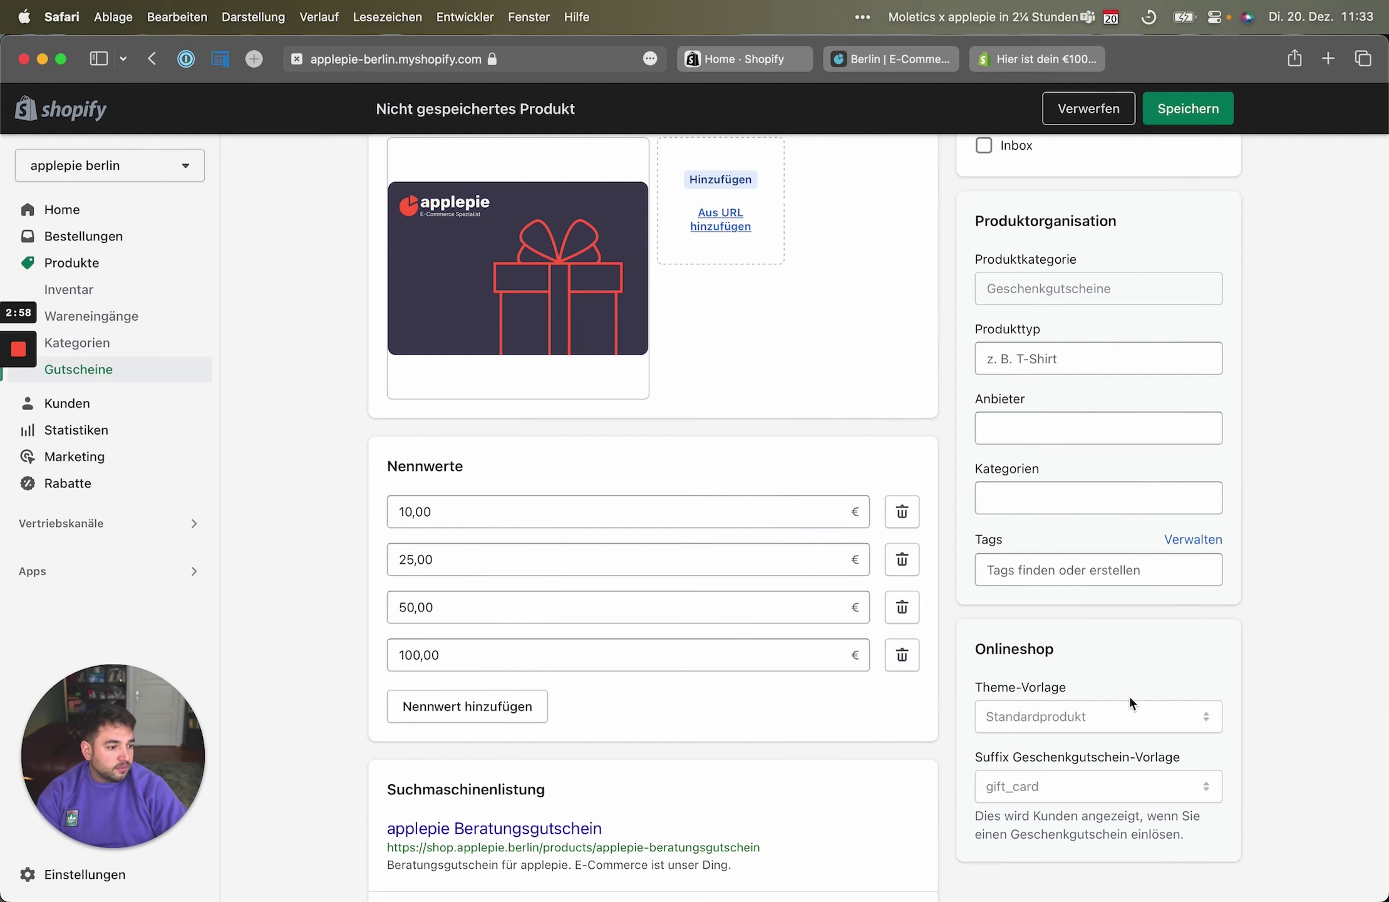
pyautogui.scroll(-7, 1096, 712)
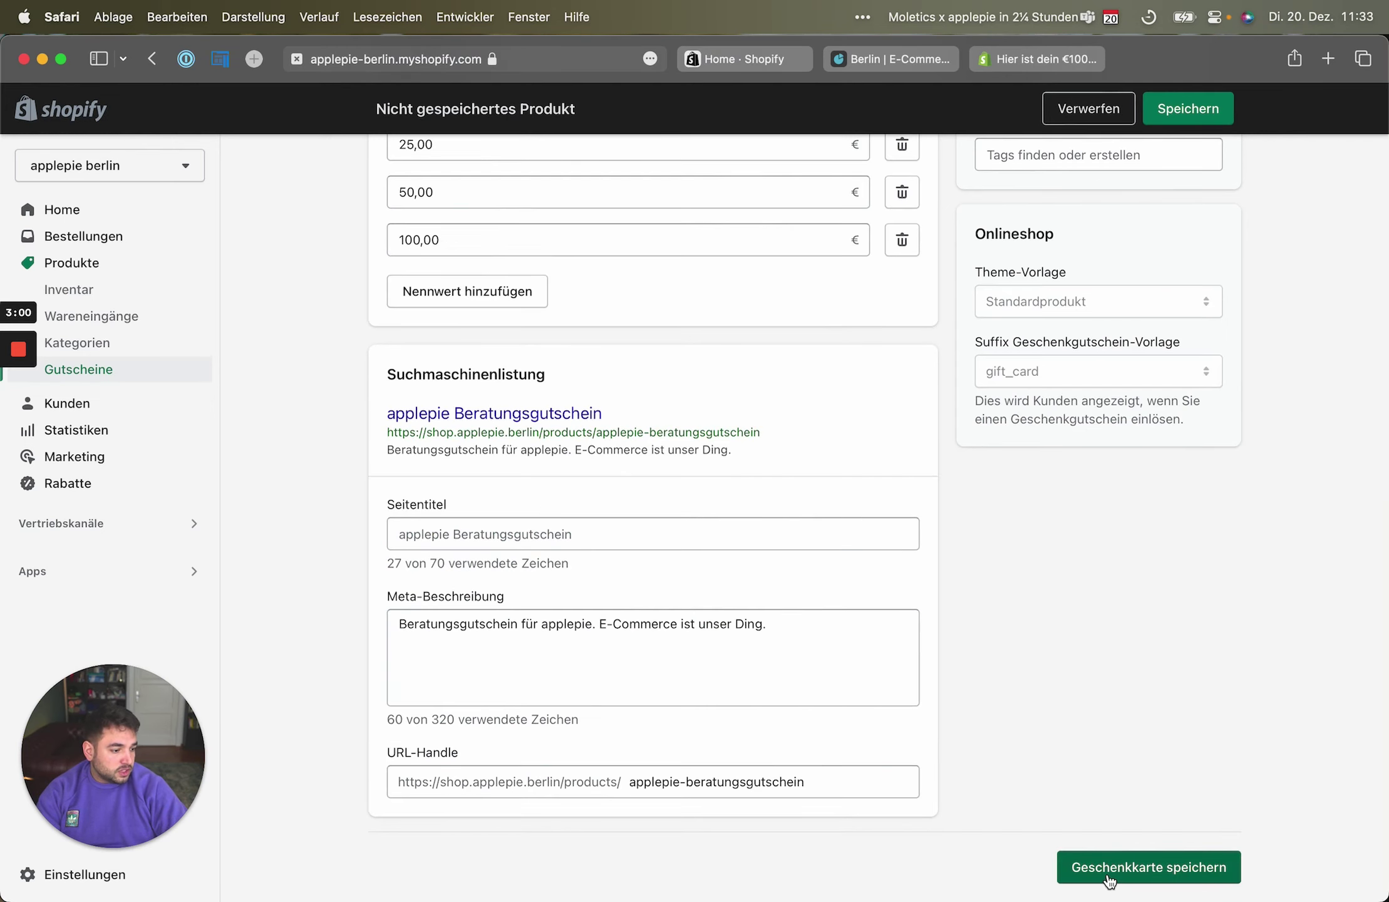
pyautogui.click(1106, 876)
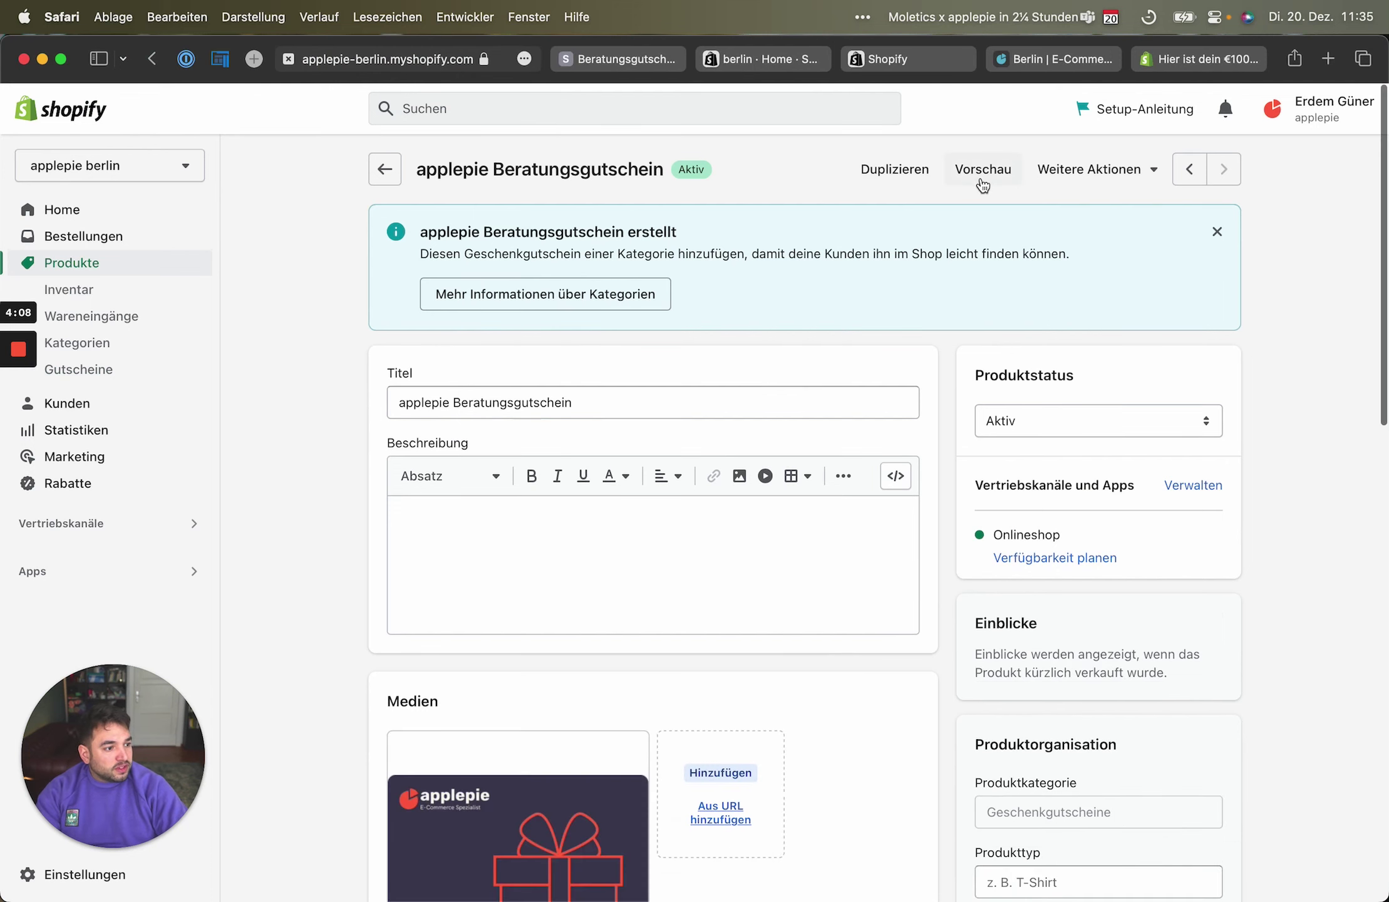
# Open the storefront preview of the gift card and try its 25,00 € and 50,00 € denominations
pyautogui.click(983, 179)
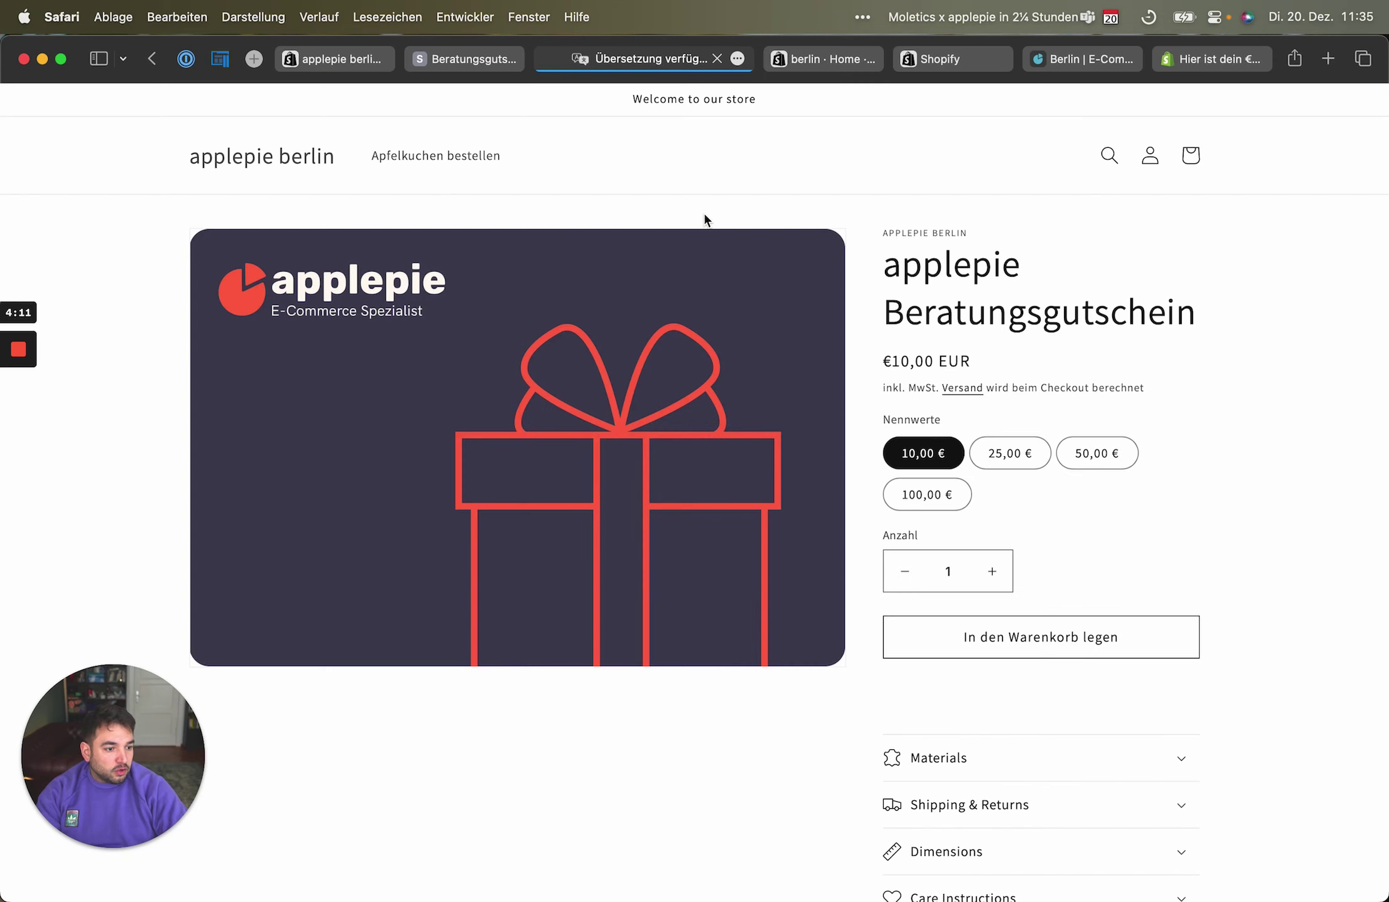
pyautogui.moveTo(919, 242); pyautogui.dragTo(1198, 326)
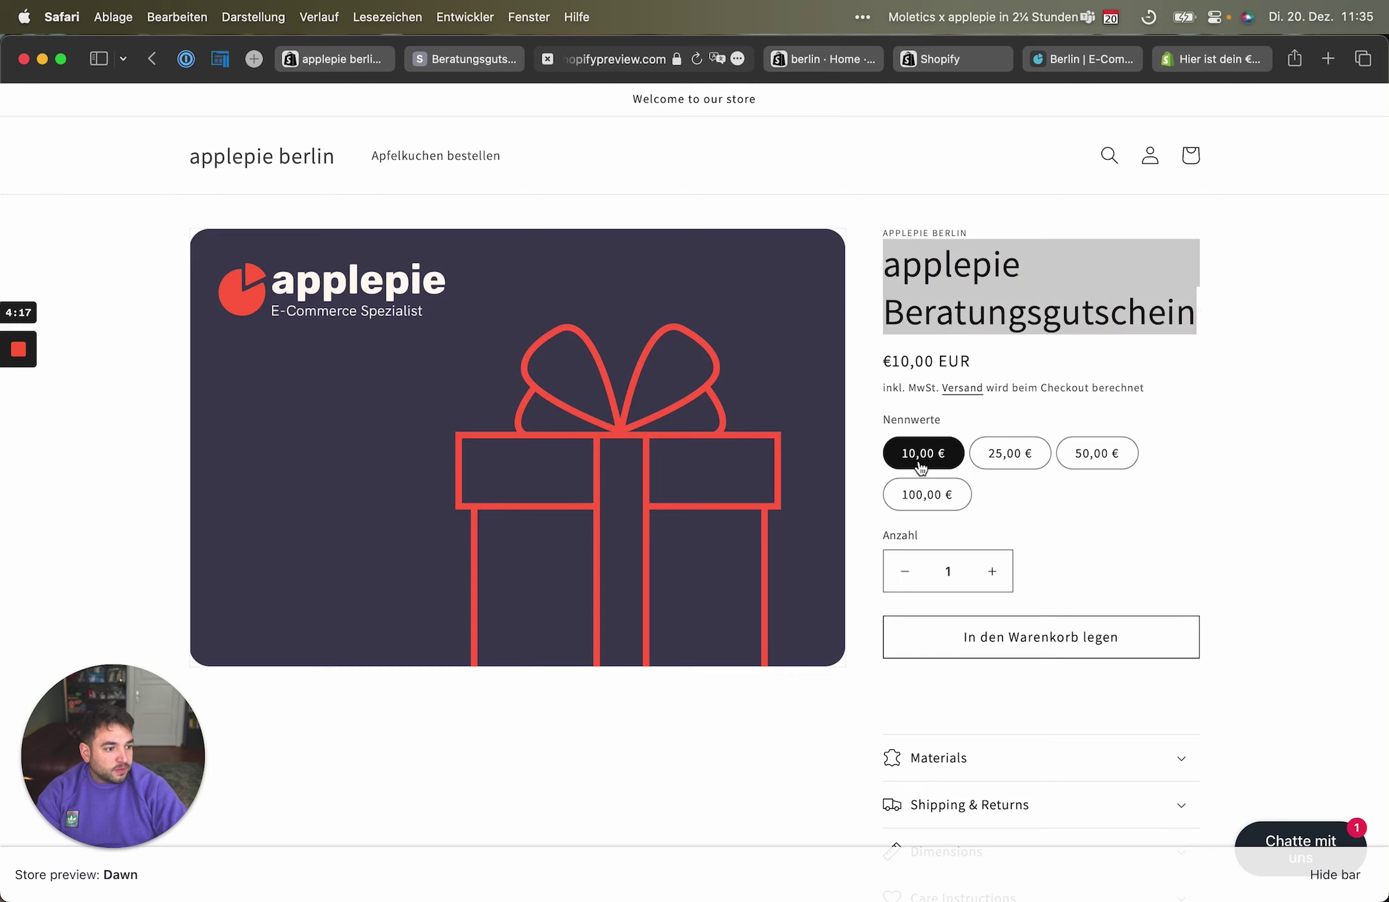
pyautogui.click(1018, 468)
pyautogui.click(1076, 453)
# Choose the 100,00 € denomination of the gift card and add one to the cart
pyautogui.click(894, 492)
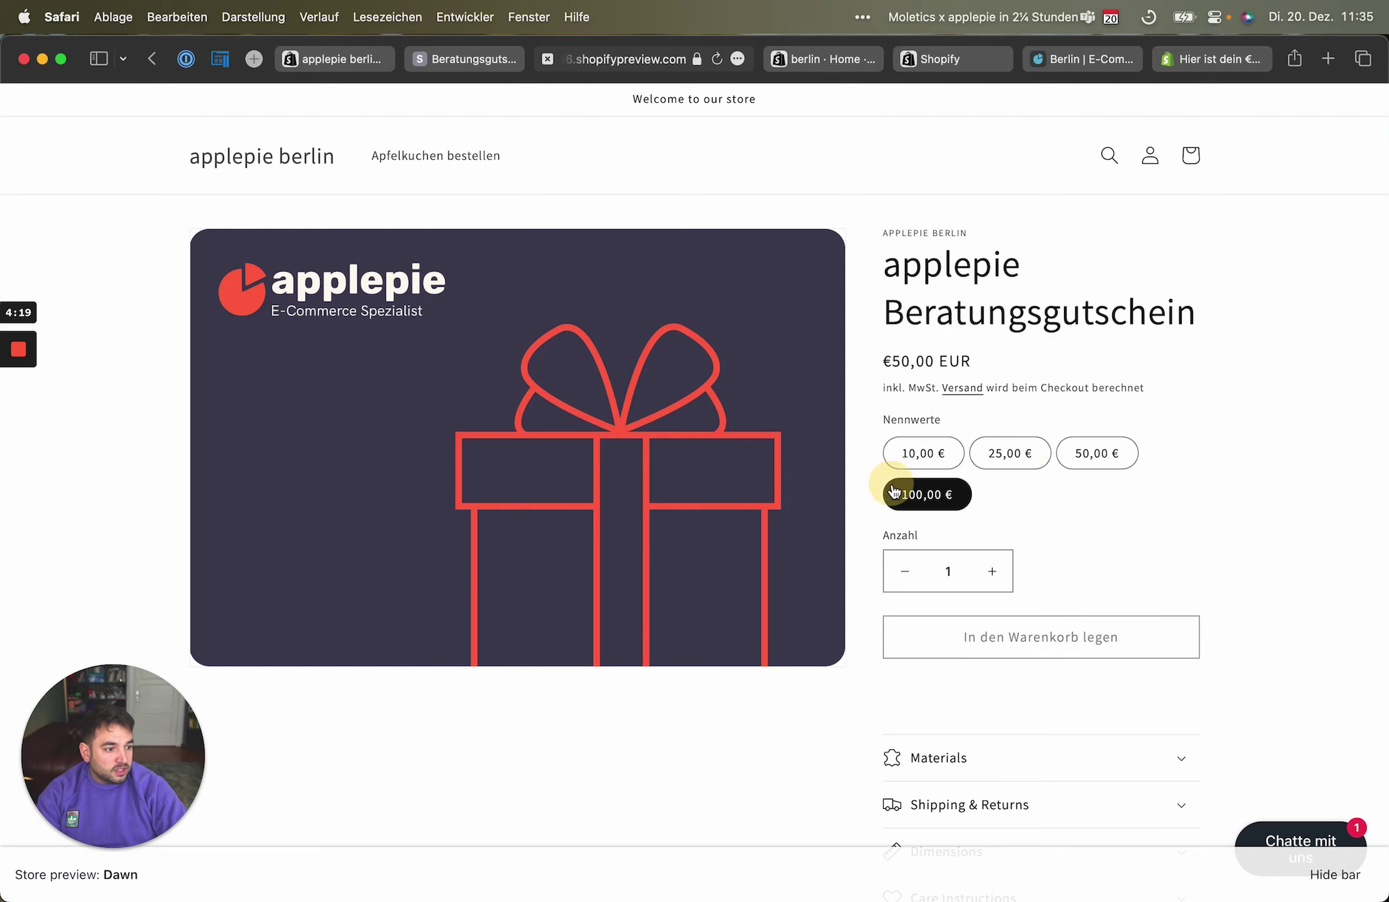
pyautogui.click(307, 437)
pyautogui.click(601, 537)
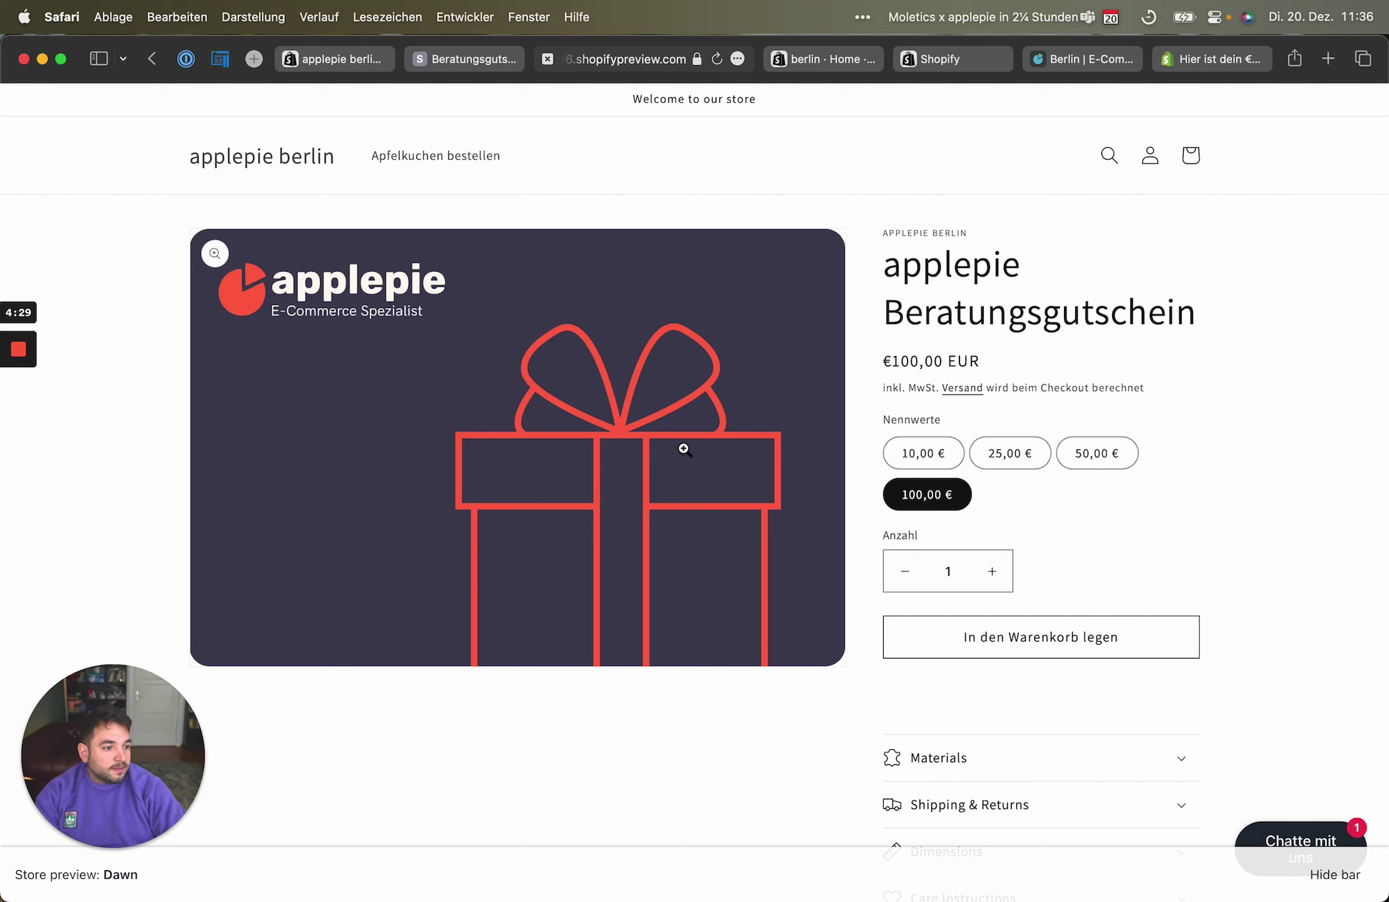
pyautogui.scroll(-1, 595, 457)
pyautogui.scroll(1, 580, 443)
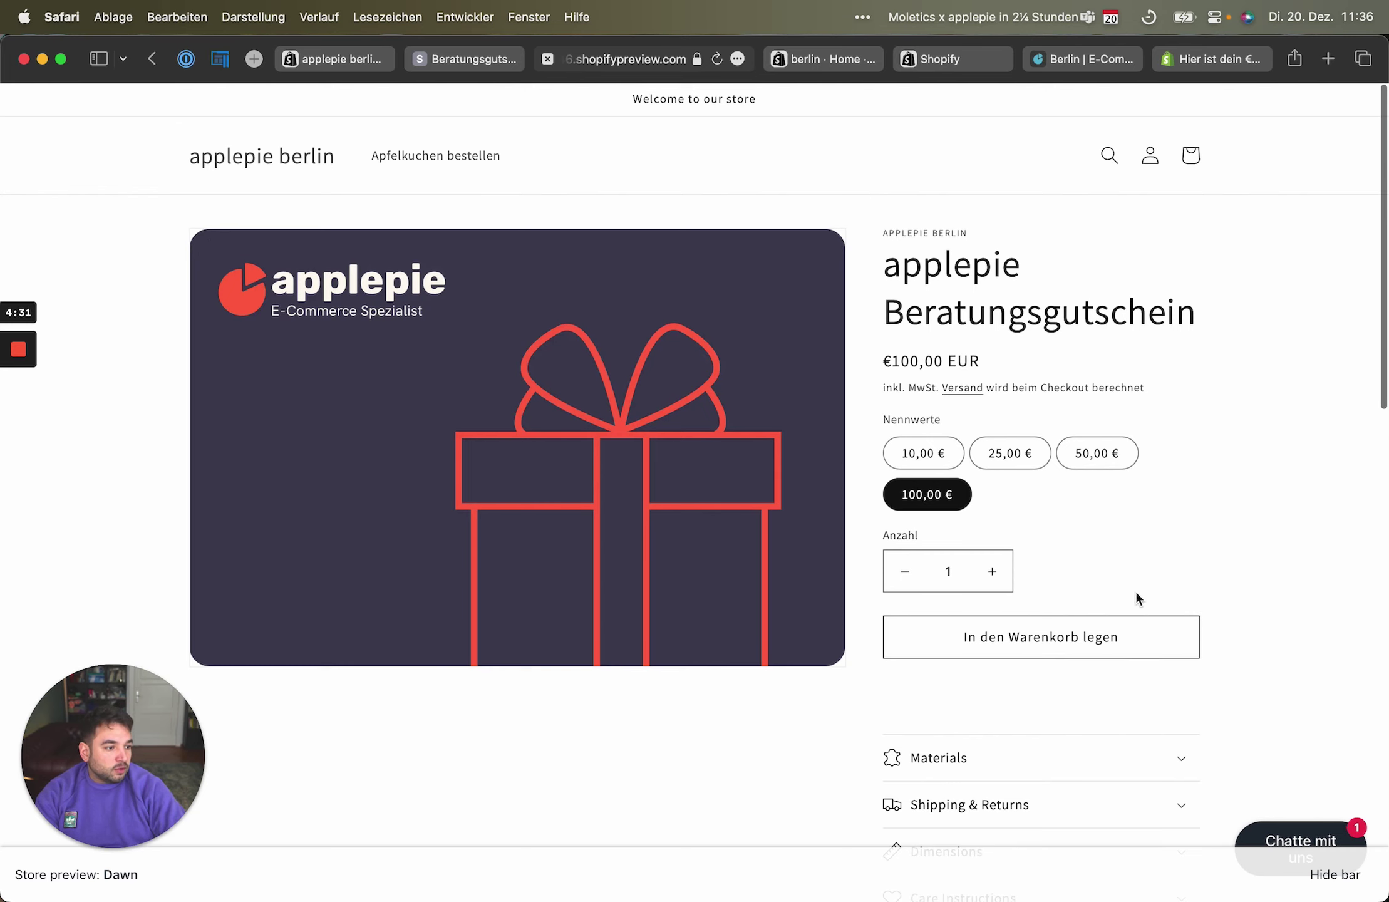
pyautogui.click(1041, 648)
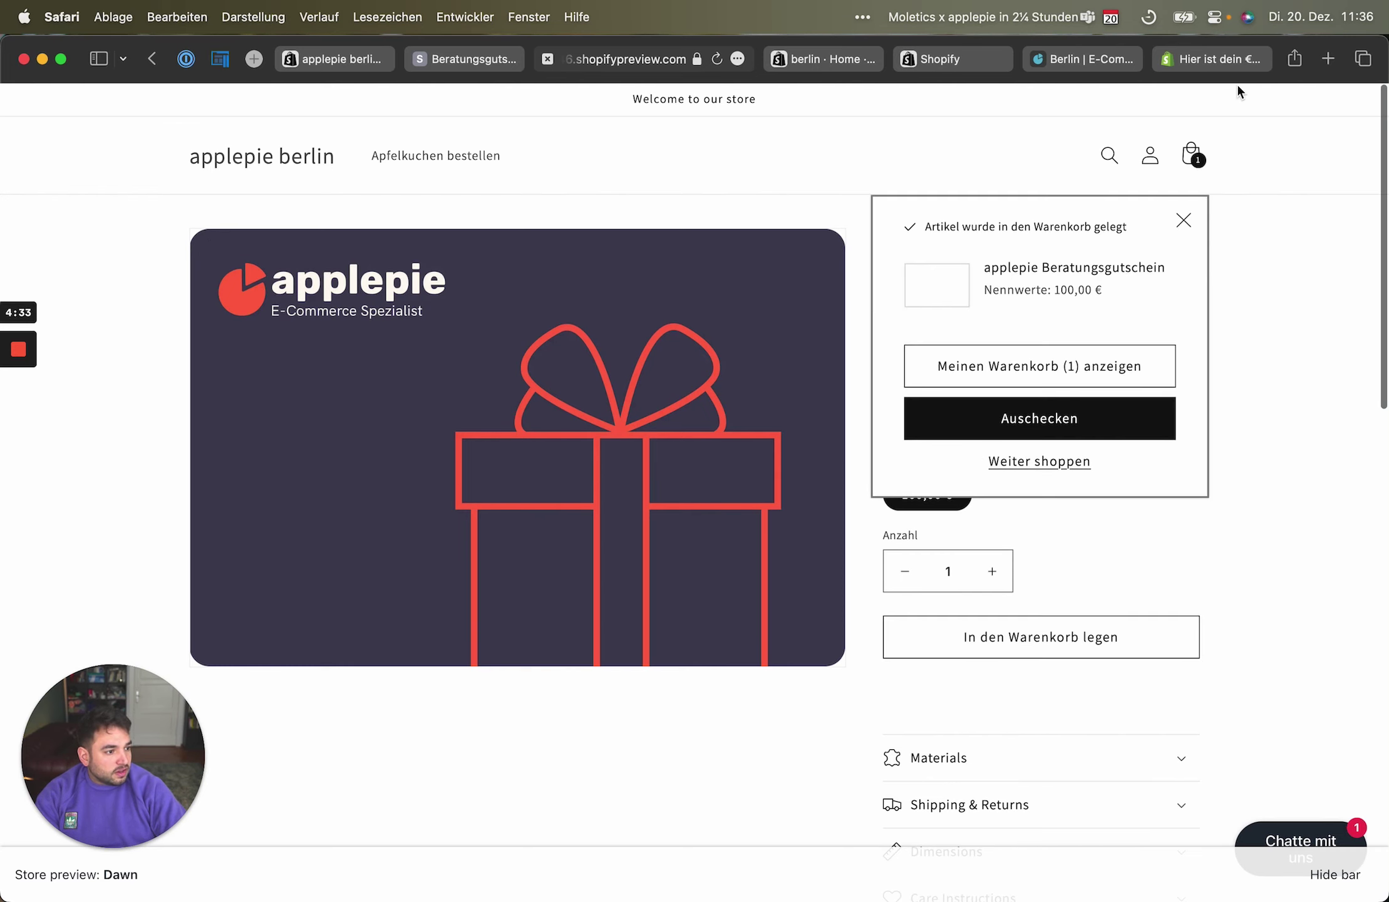
# Try the checkout for the gift card, return to the storefront and open the cart
pyautogui.click(1038, 419)
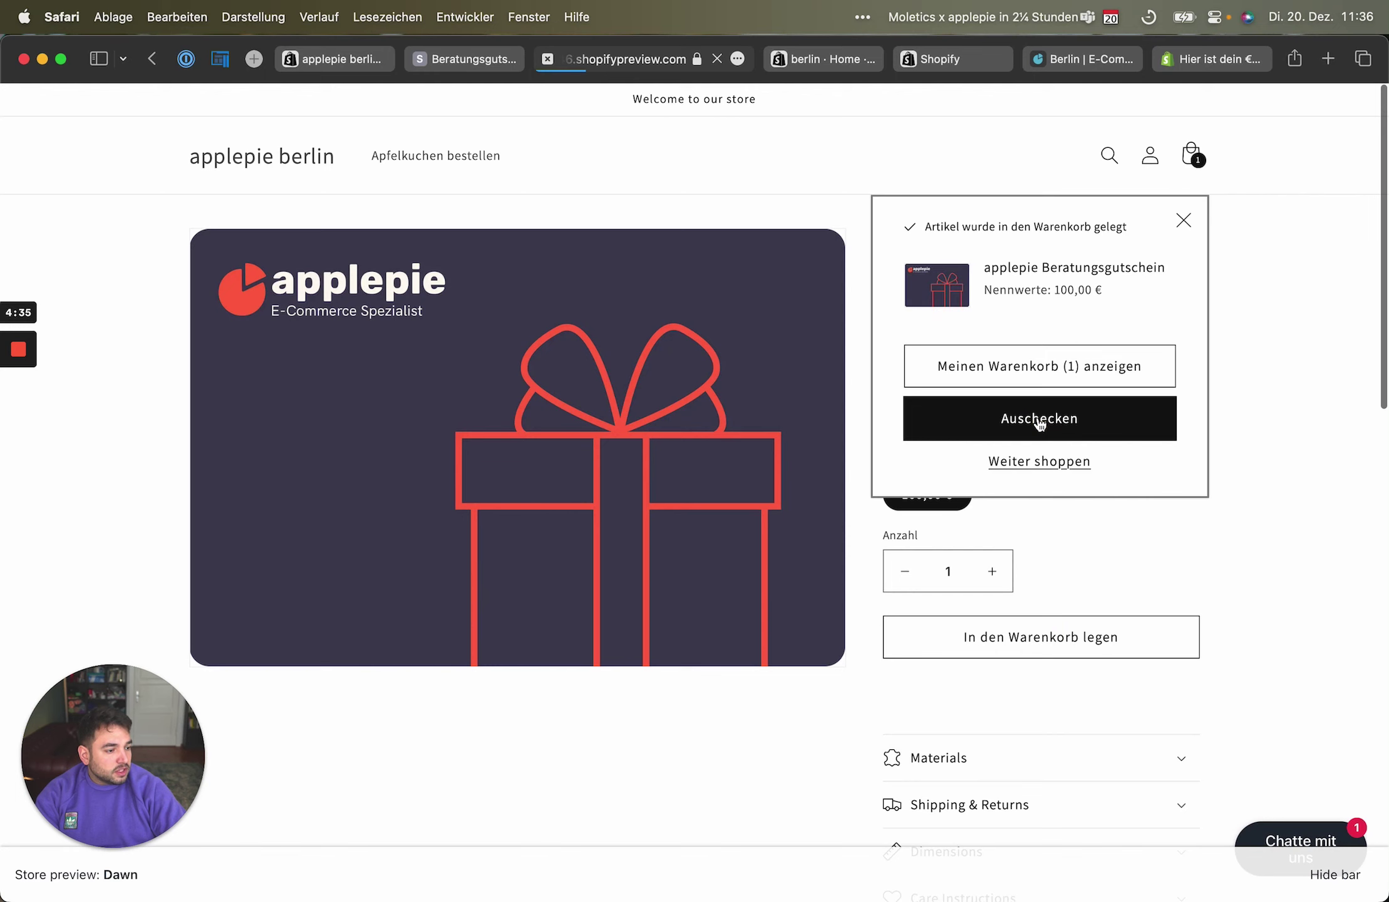
pyautogui.click(178, 390)
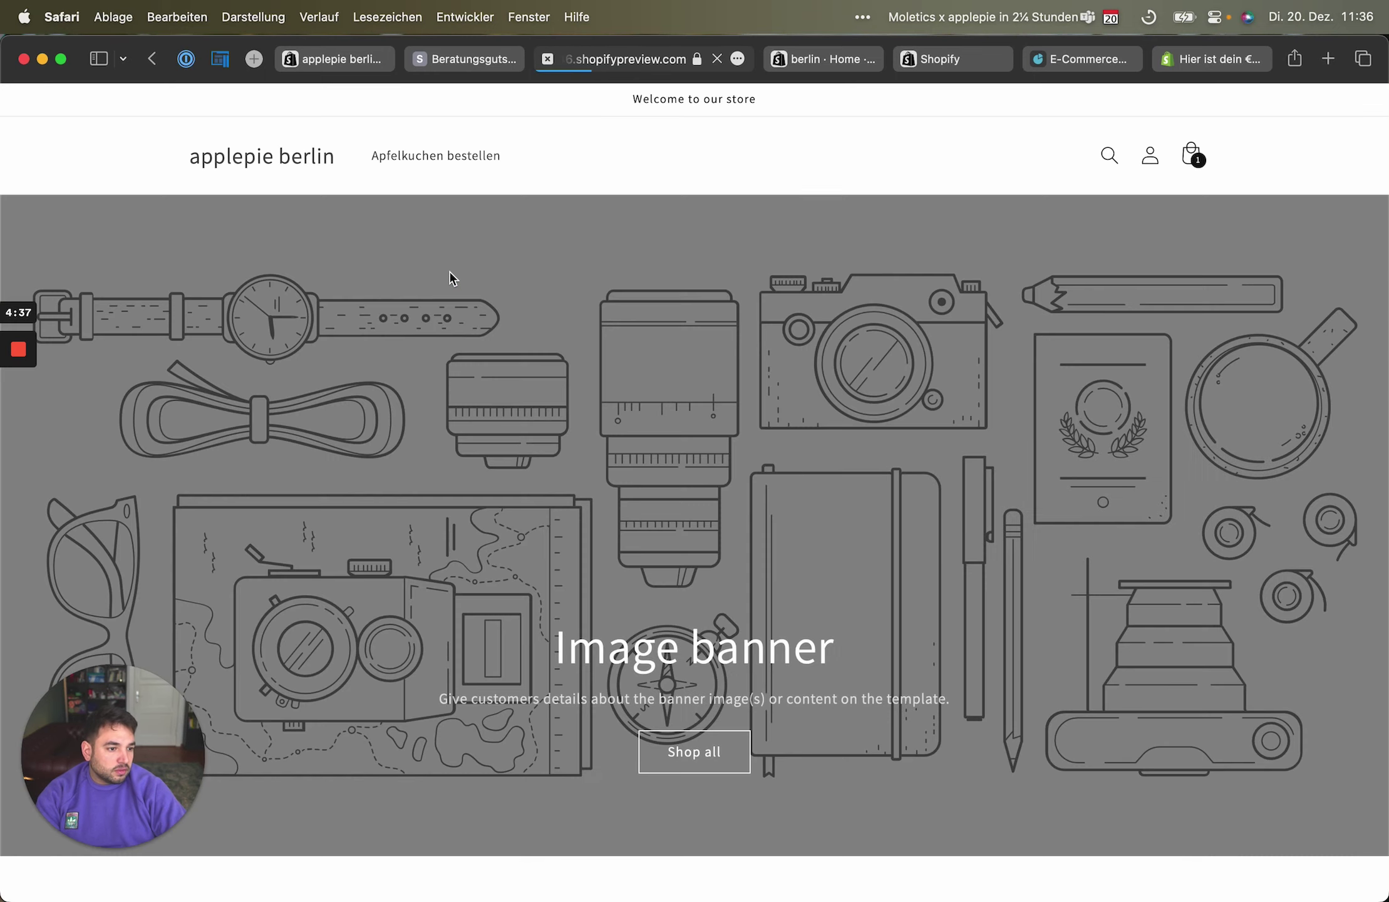
pyautogui.click(1202, 164)
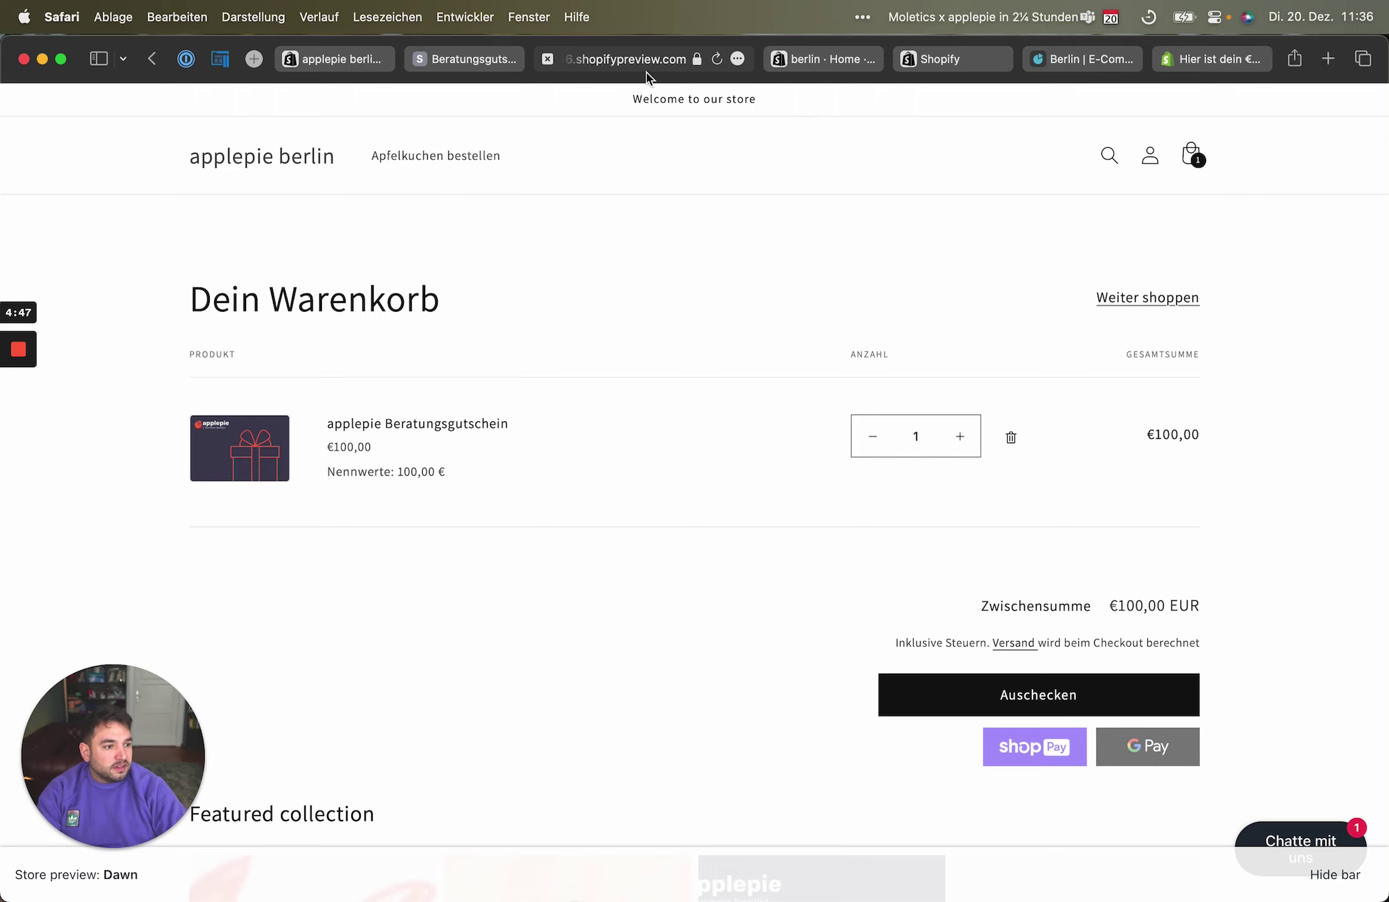
# Return to the gift card product in the admin and open its 10,00 € variant
pyautogui.click(815, 74)
pyautogui.click(462, 70)
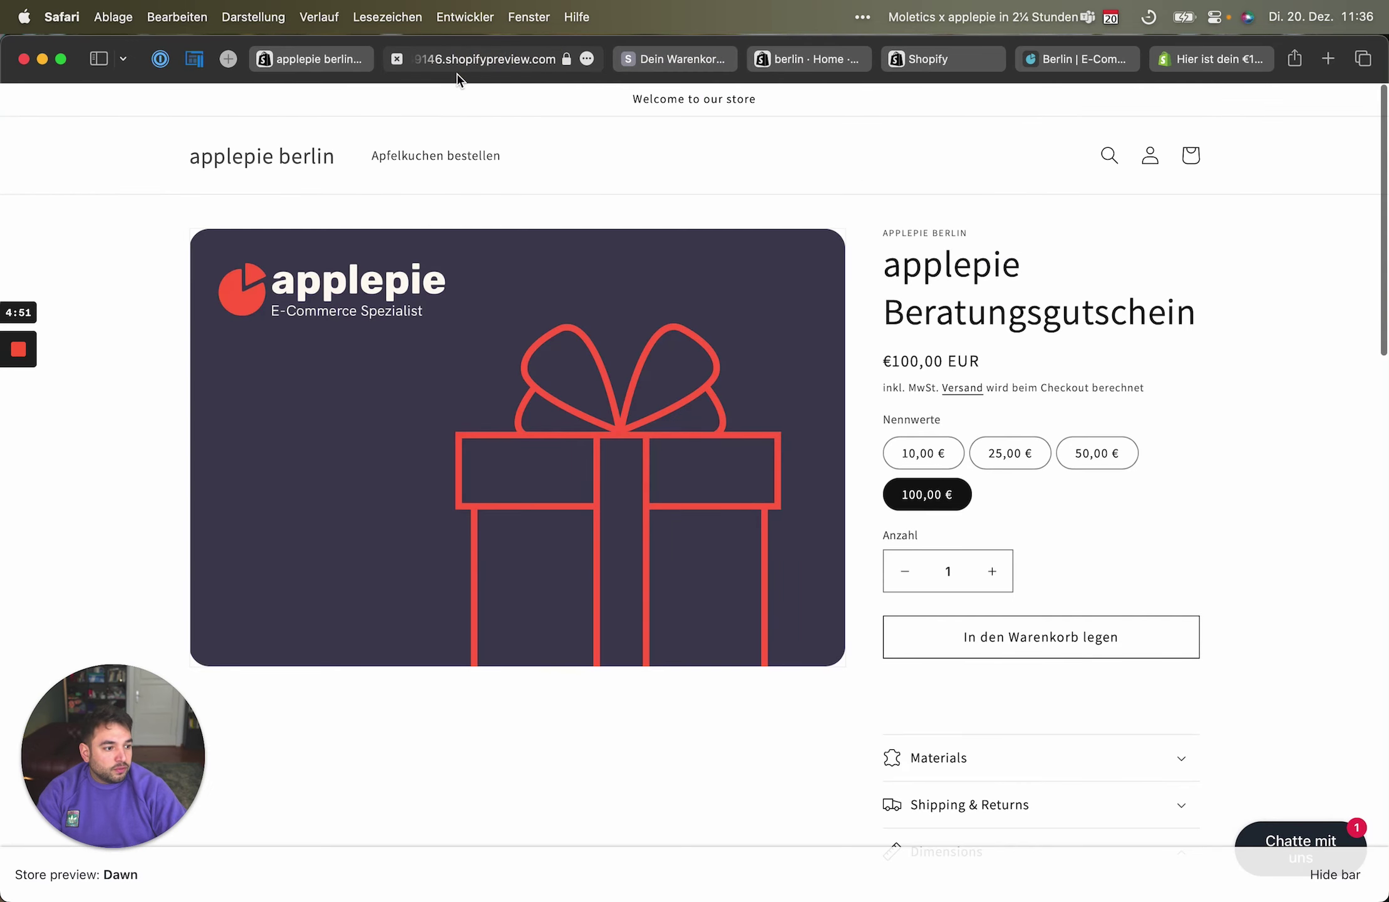
pyautogui.click(311, 59)
pyautogui.scroll(-10, 882, 592)
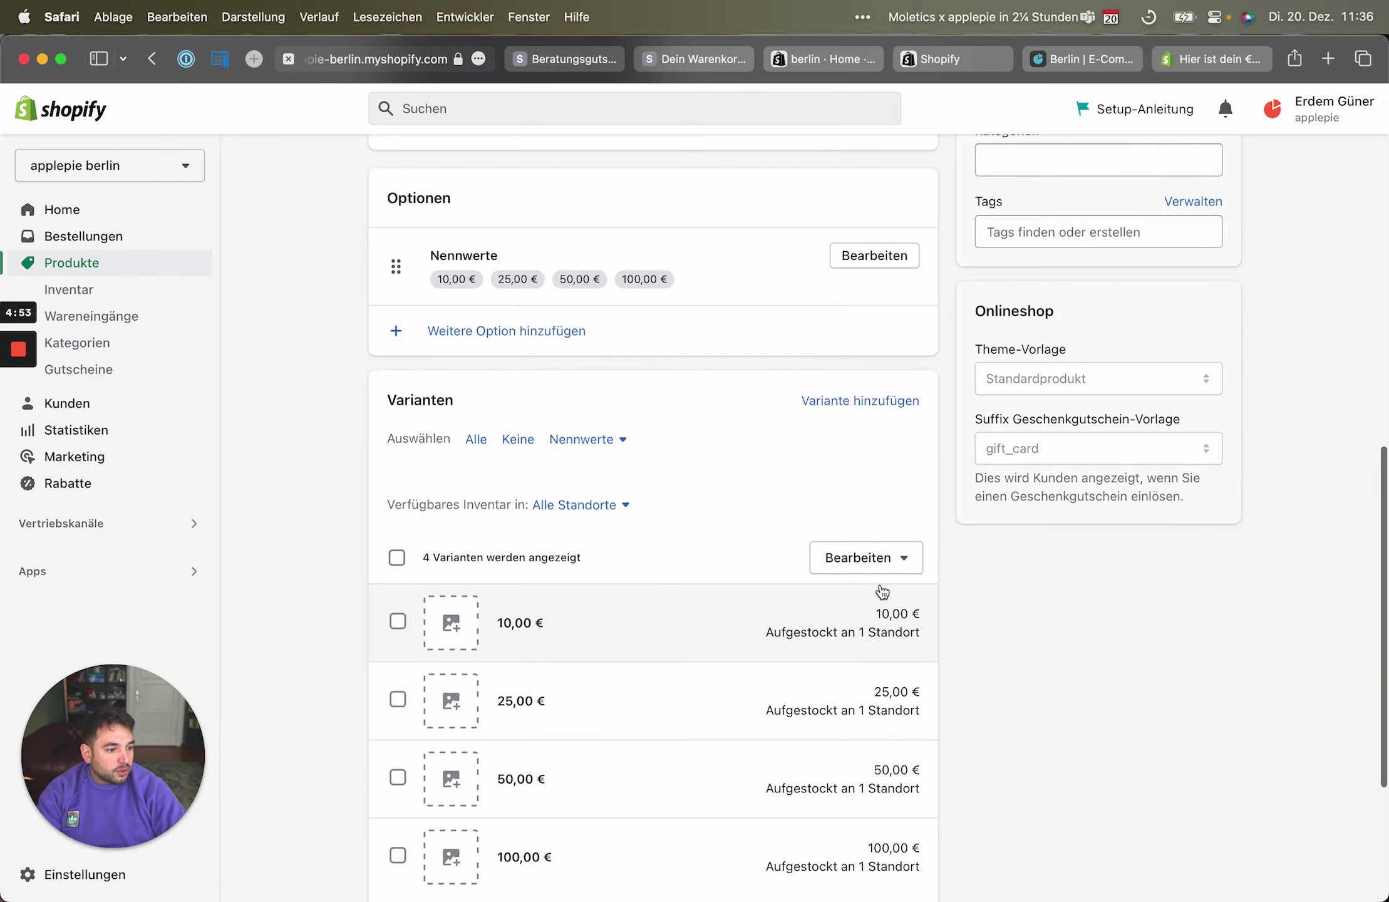
pyautogui.click(637, 624)
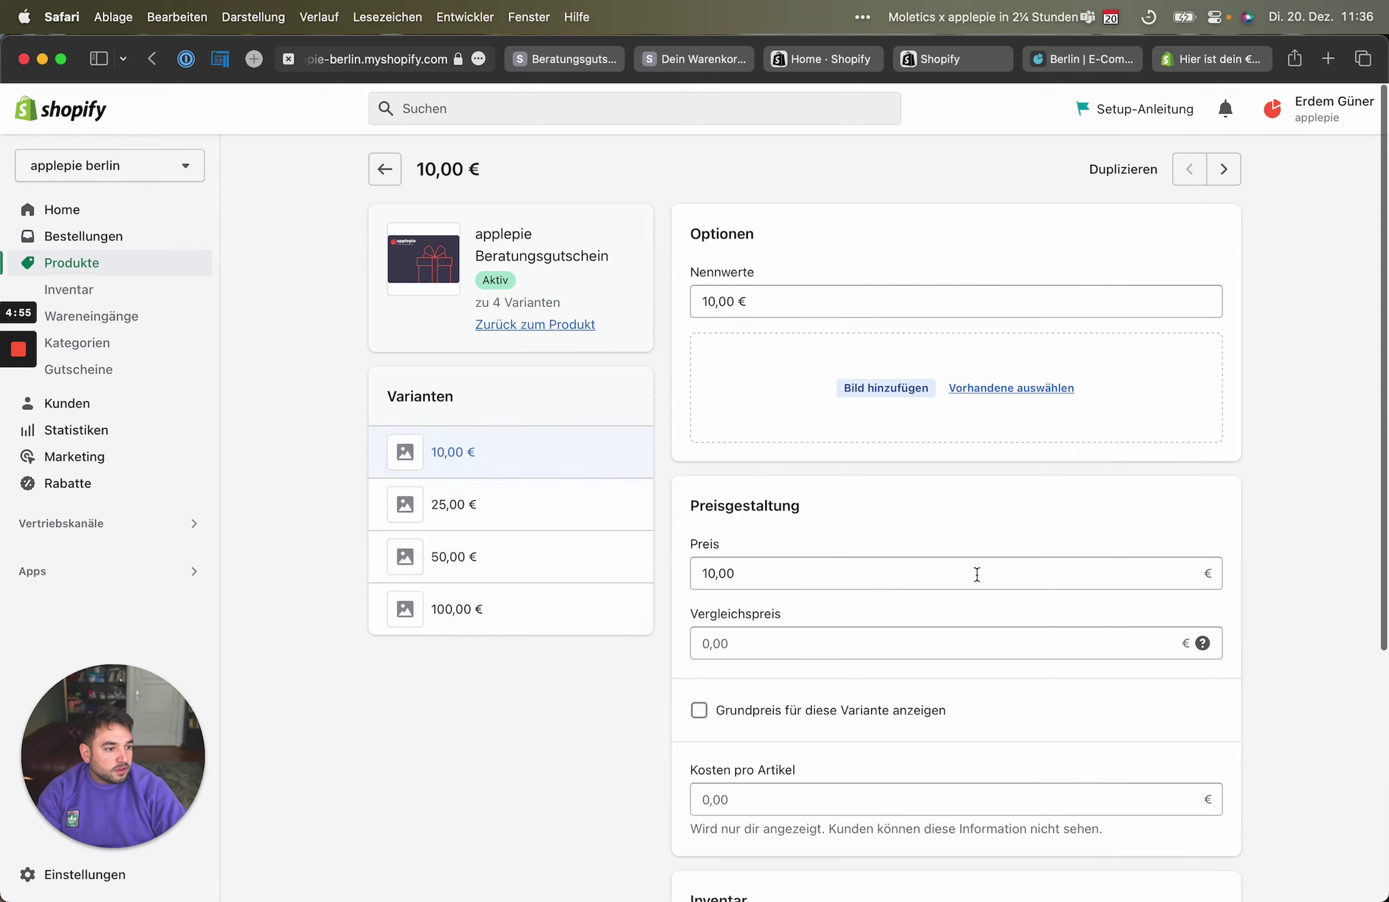
pyautogui.moveTo(777, 295); pyautogui.dragTo(614, 264)
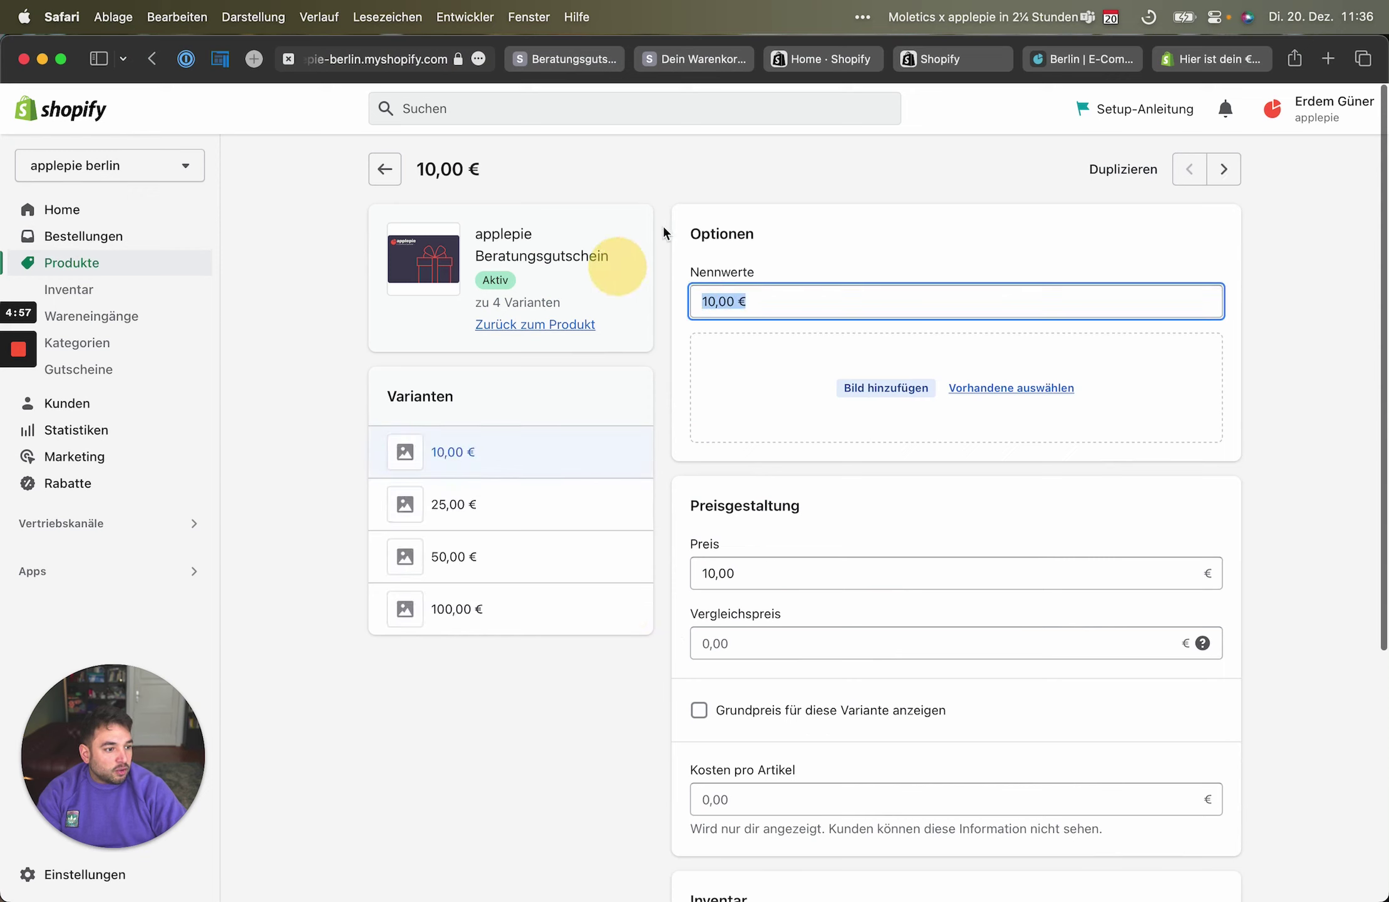
# Set the Vergleichspreis of the 10,00 € gift card variant to 15,00 €
pyautogui.click(780, 651)
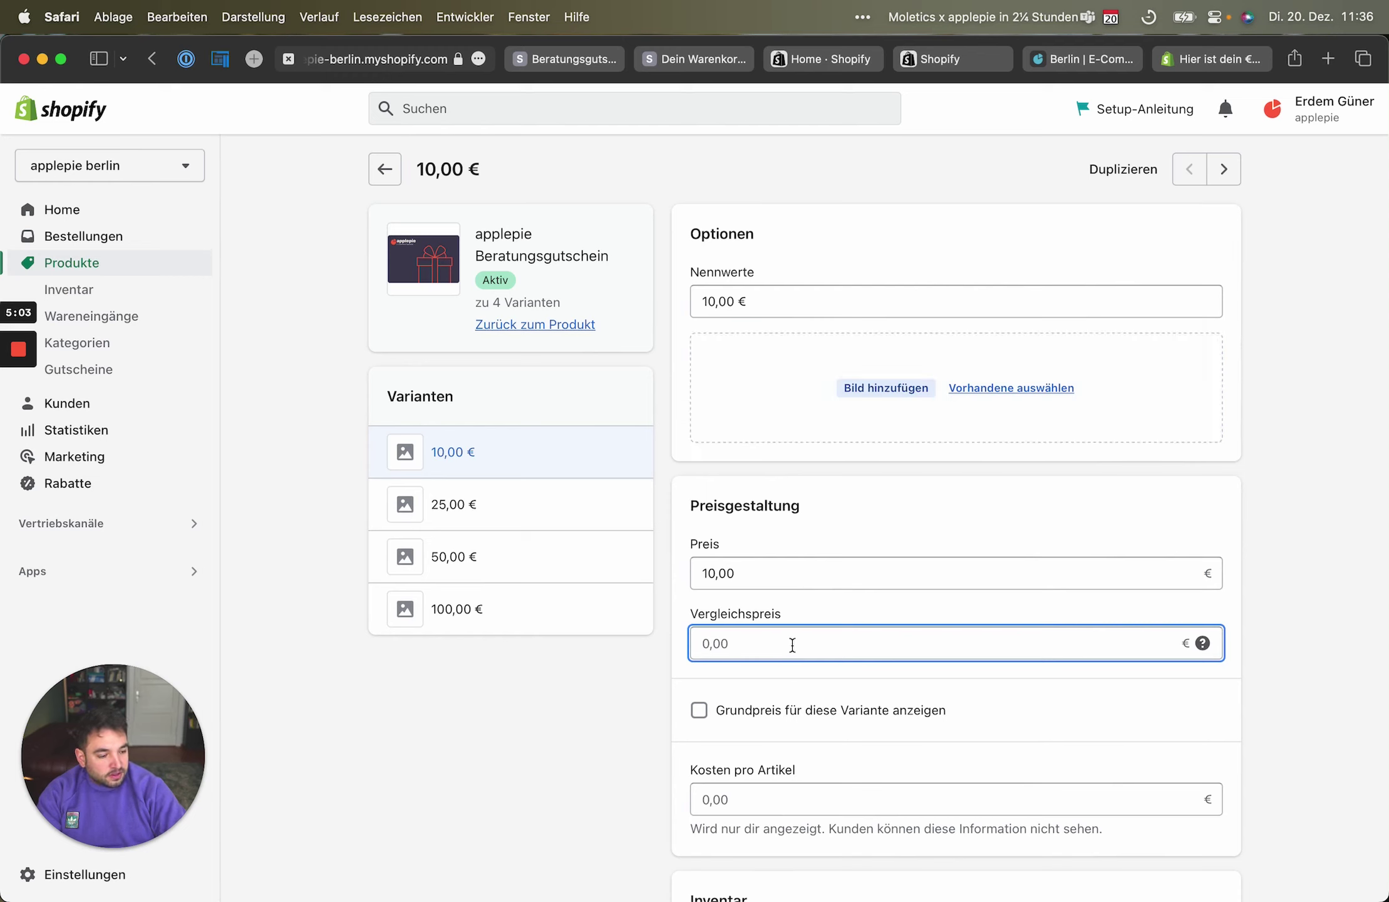
pyautogui.write('120')
pyautogui.press('BackSpace')
pyautogui.press('BackSpace')
pyautogui.press('BackSpace')
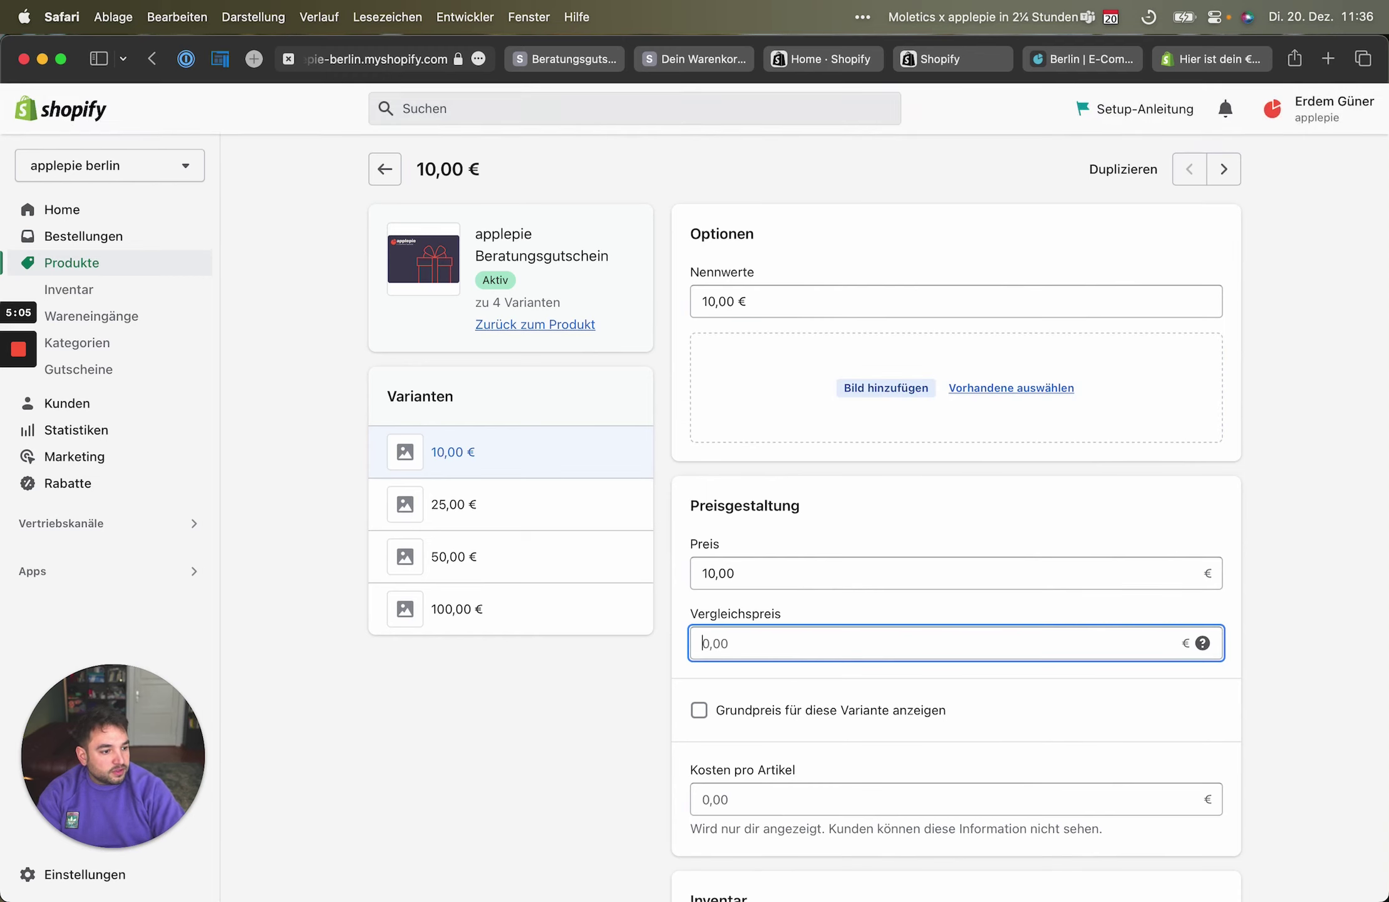
pyautogui.write('4')
pyautogui.press('BackSpace')
pyautogui.write('15')
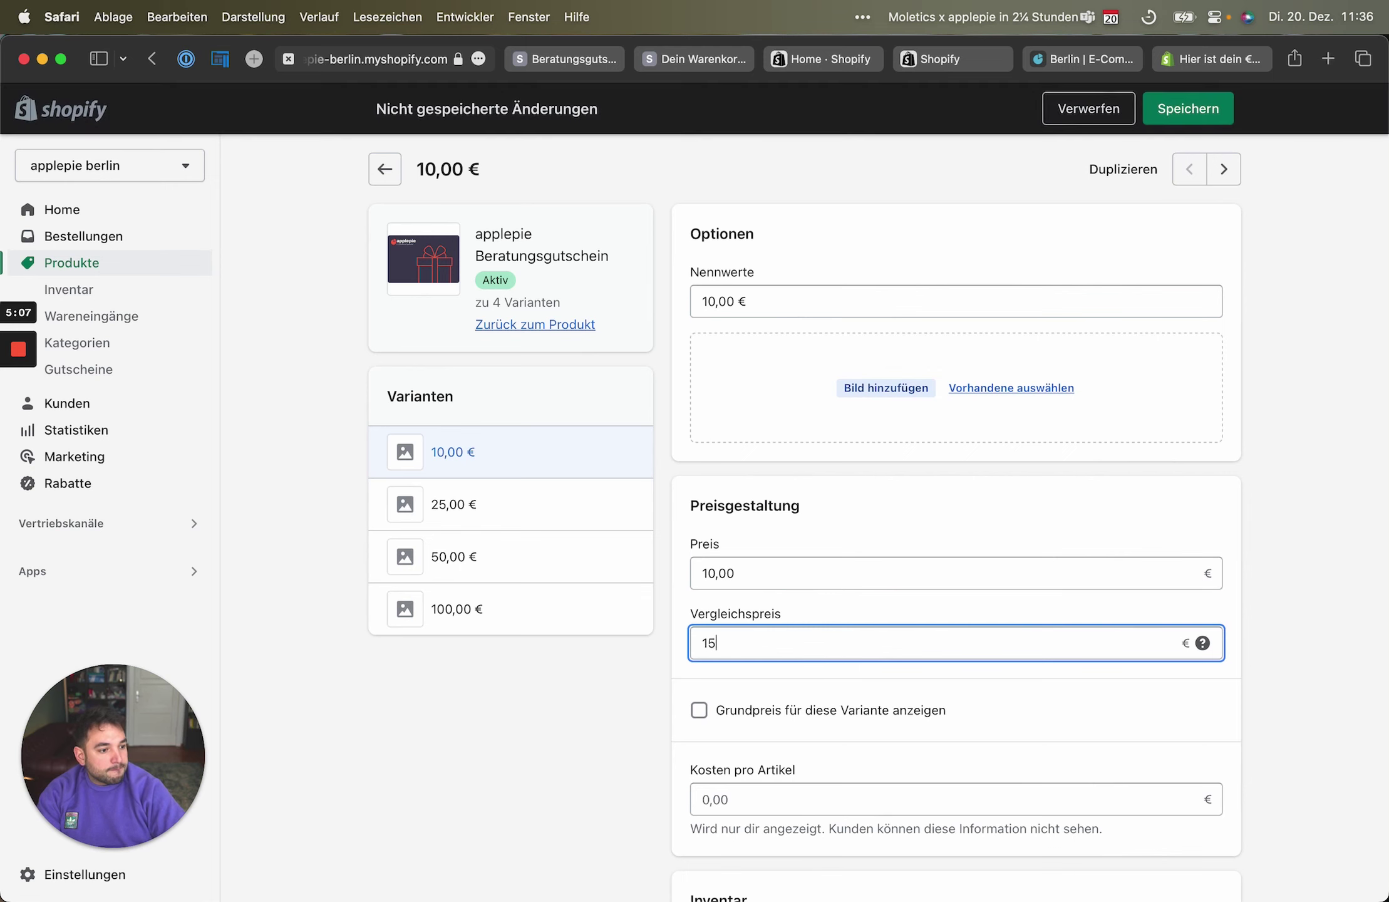
pyautogui.hotkey('shift', 'Tab')
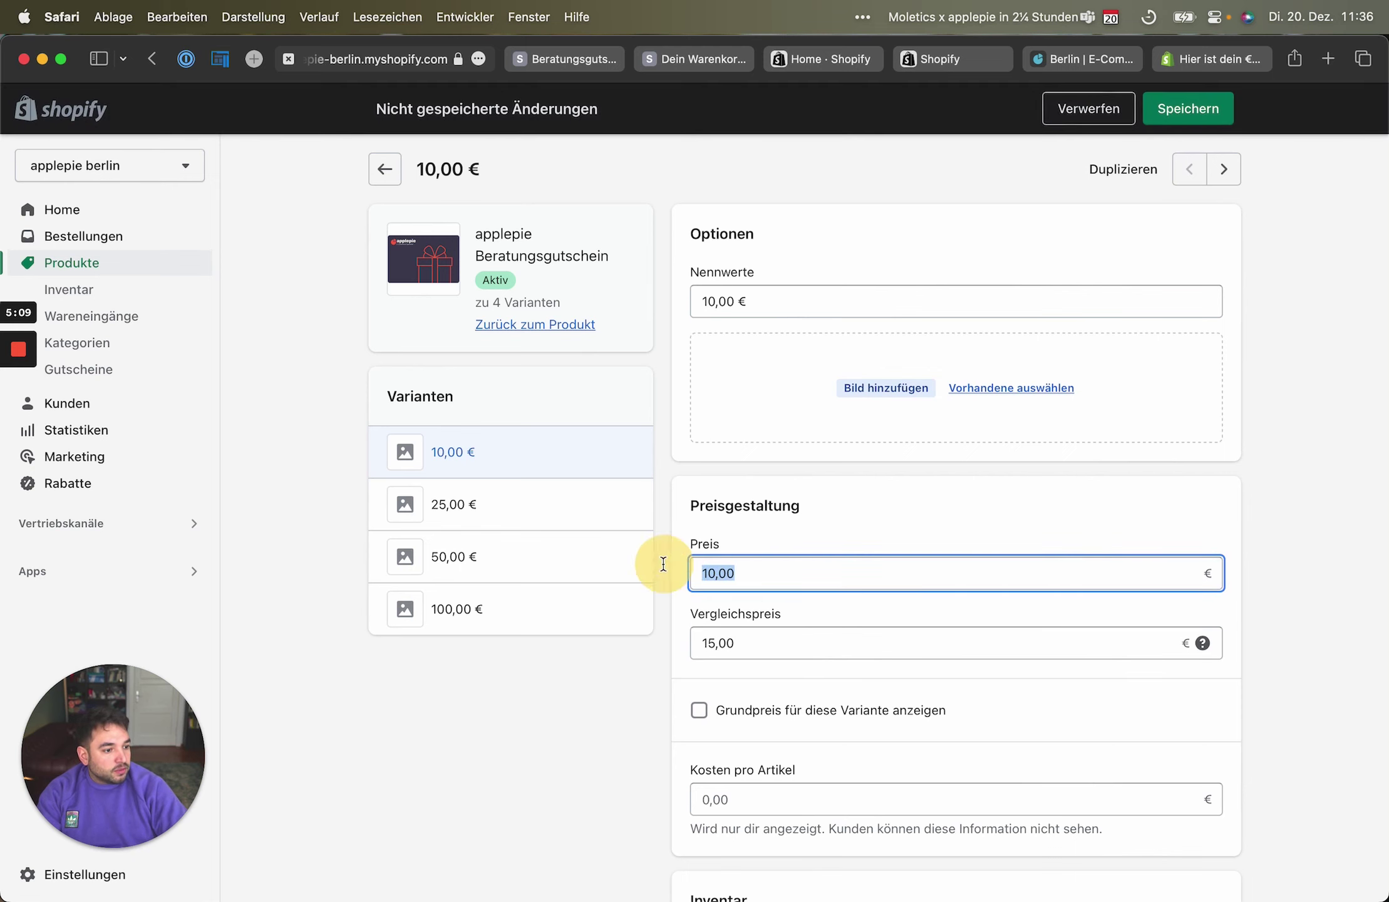
pyautogui.click(855, 532)
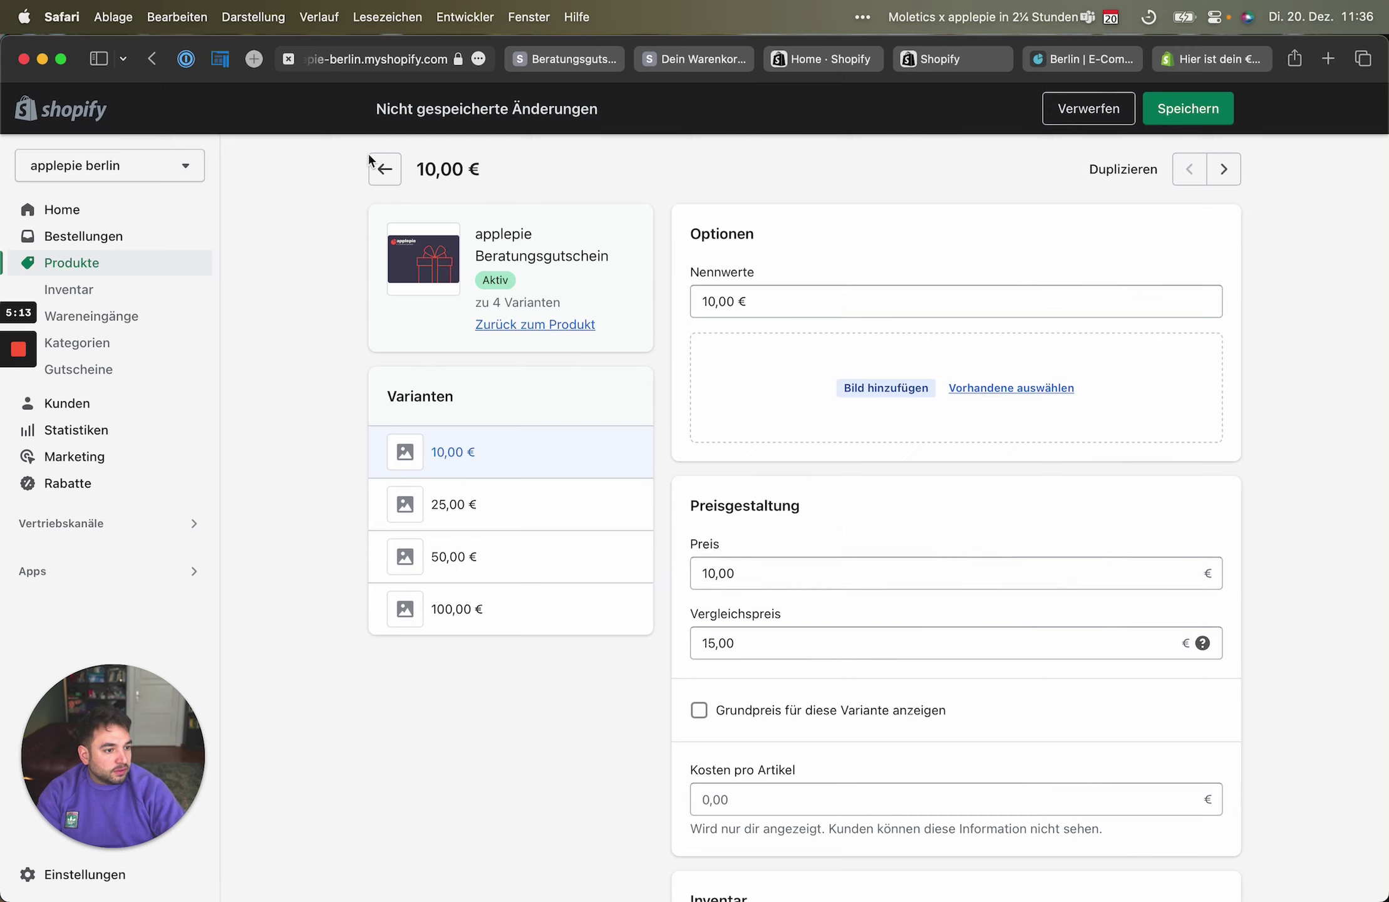
# Change the variant's Nennwerte to 15,00 €, save it and return to the gift card product
pyautogui.click(714, 301)
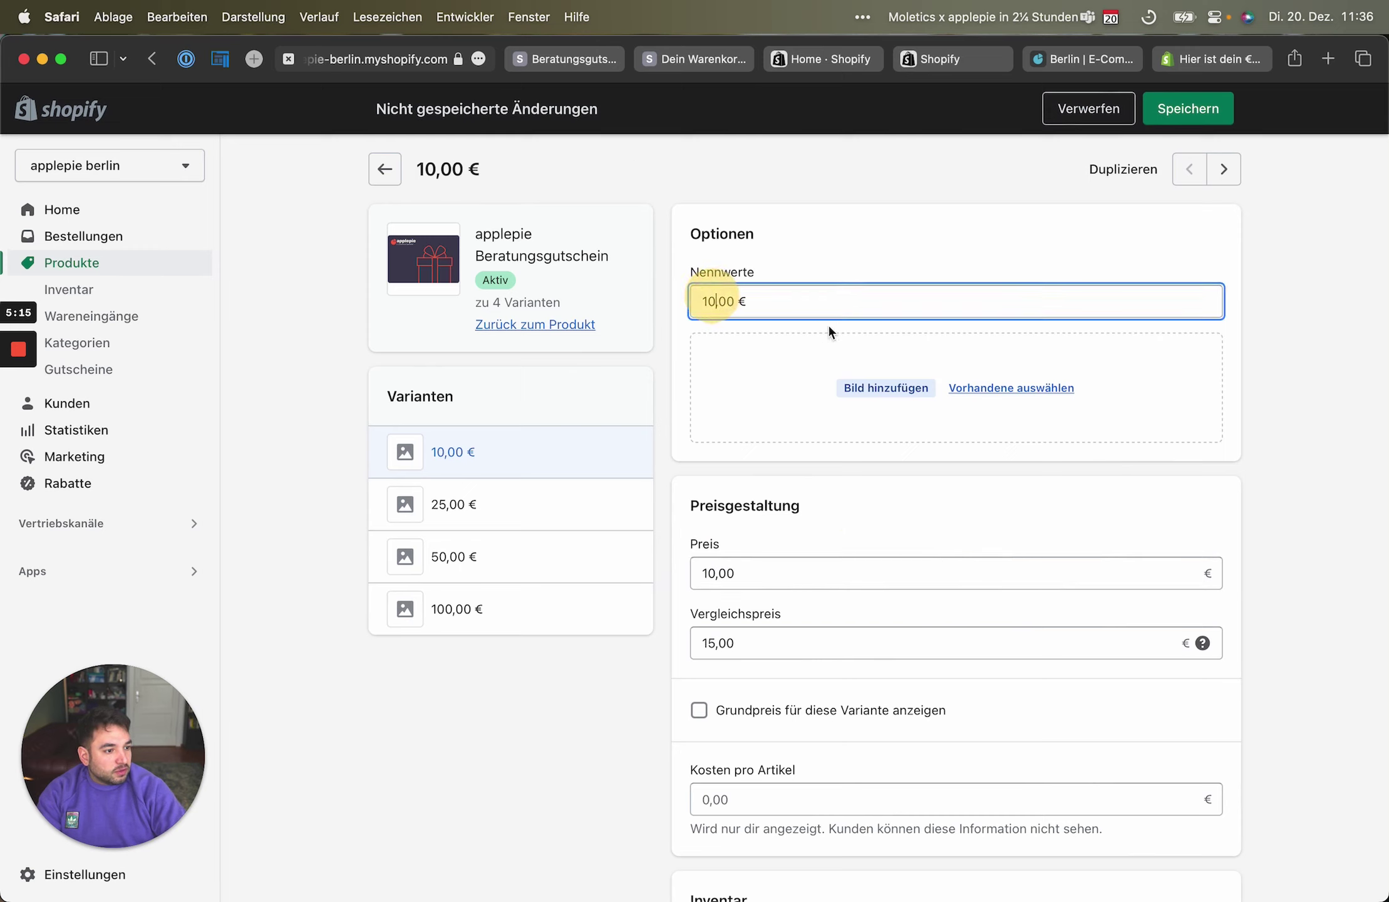
pyautogui.press('BackSpace')
pyautogui.write('5')
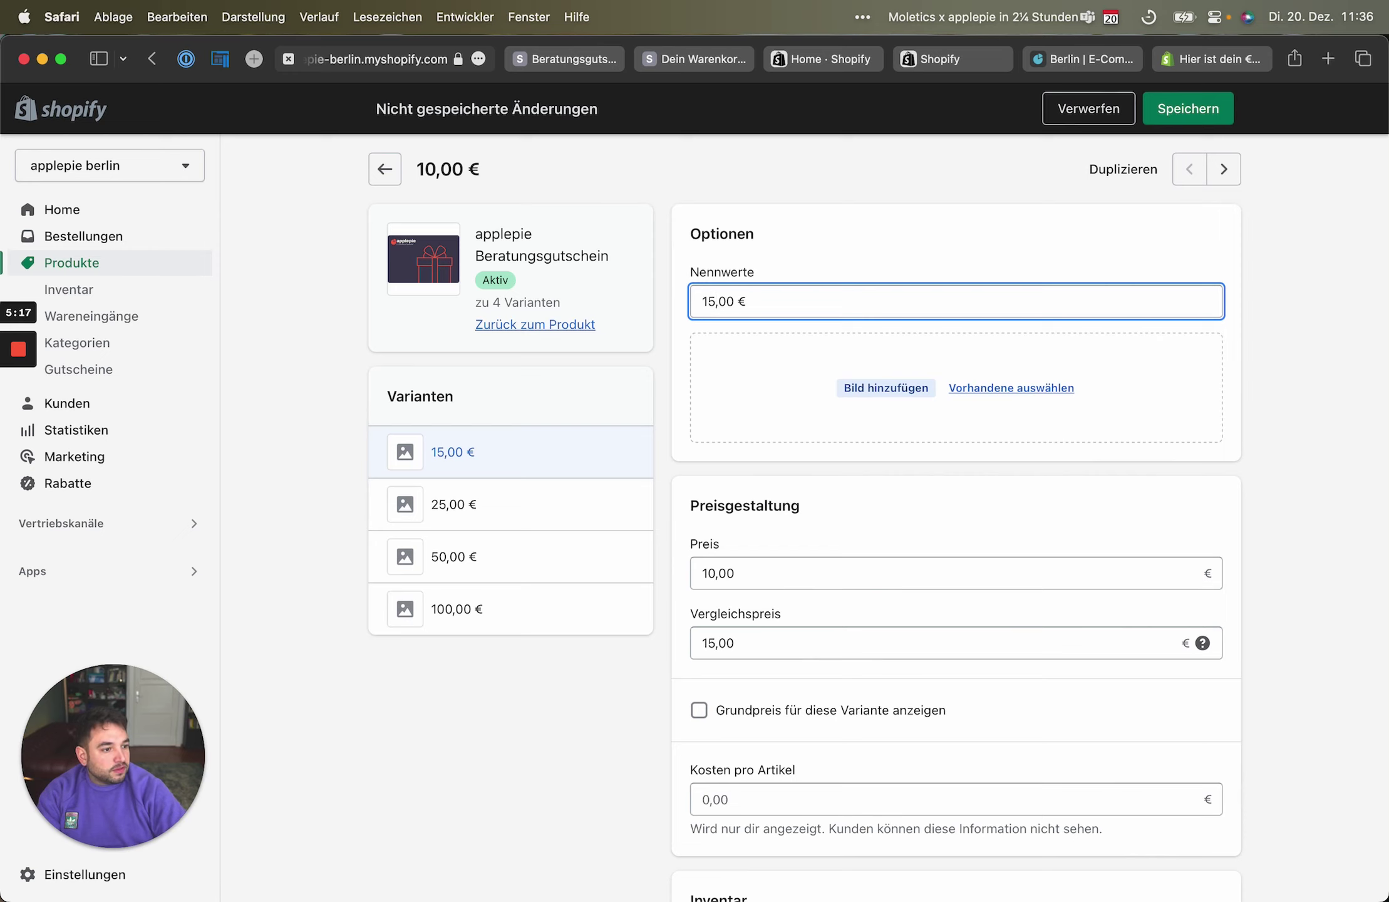
pyautogui.click(1187, 109)
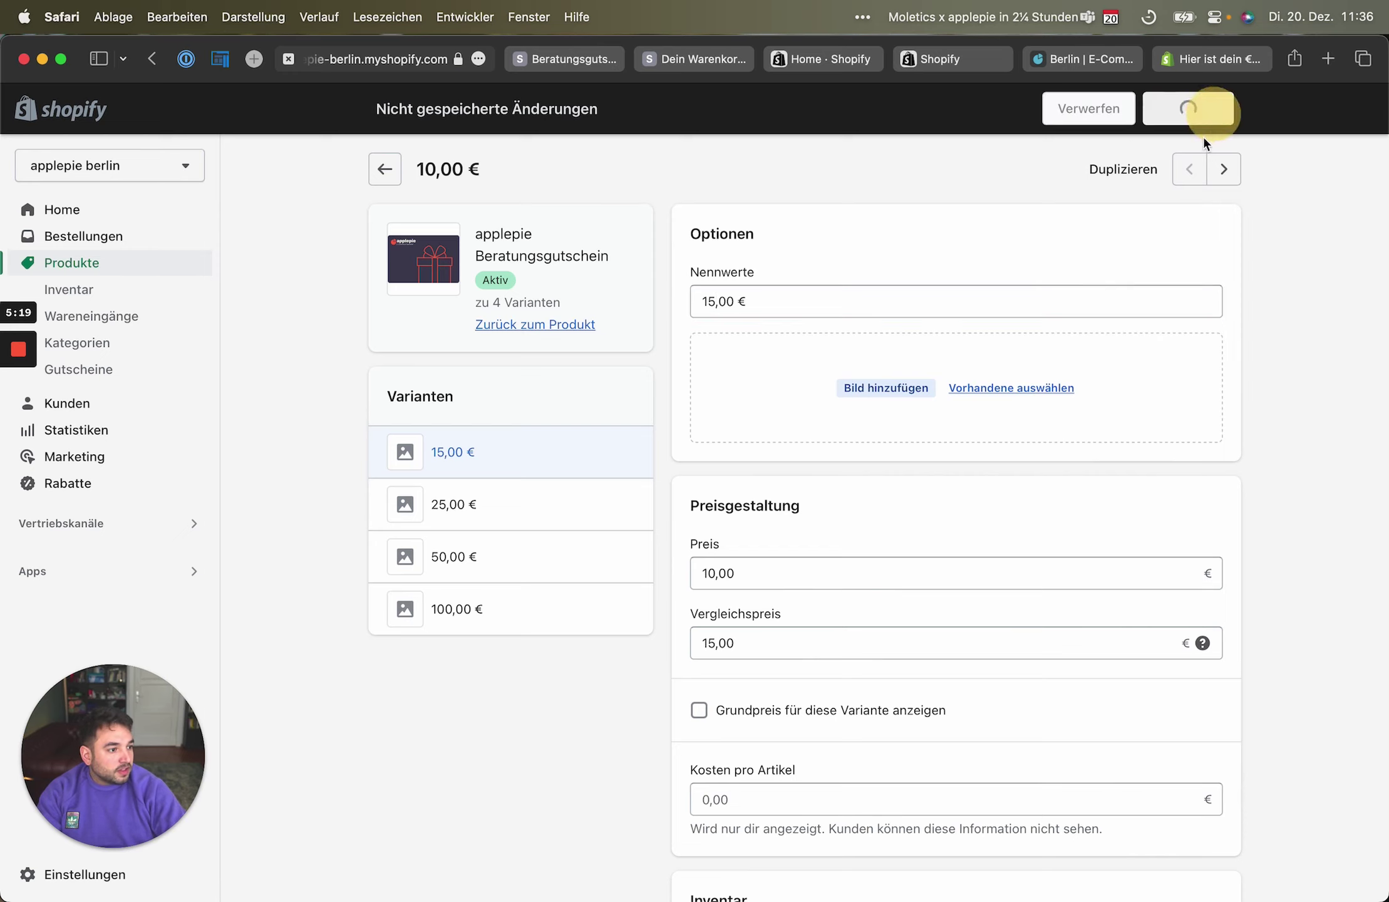
pyautogui.click(385, 170)
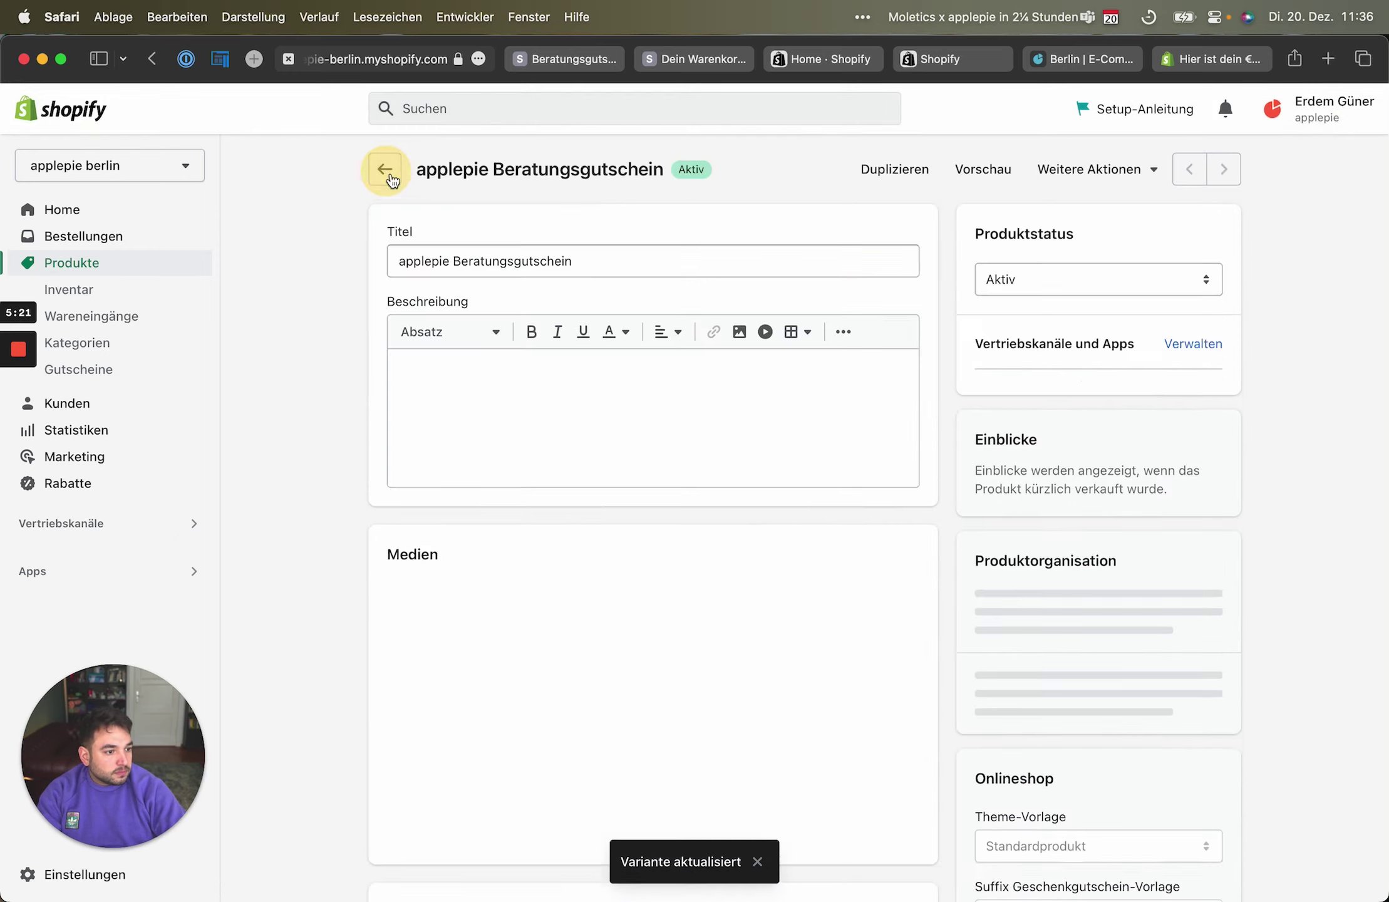
# Check the gift card's denominations and examine its reduced price in the storefront preview
pyautogui.scroll(-10, 642, 616)
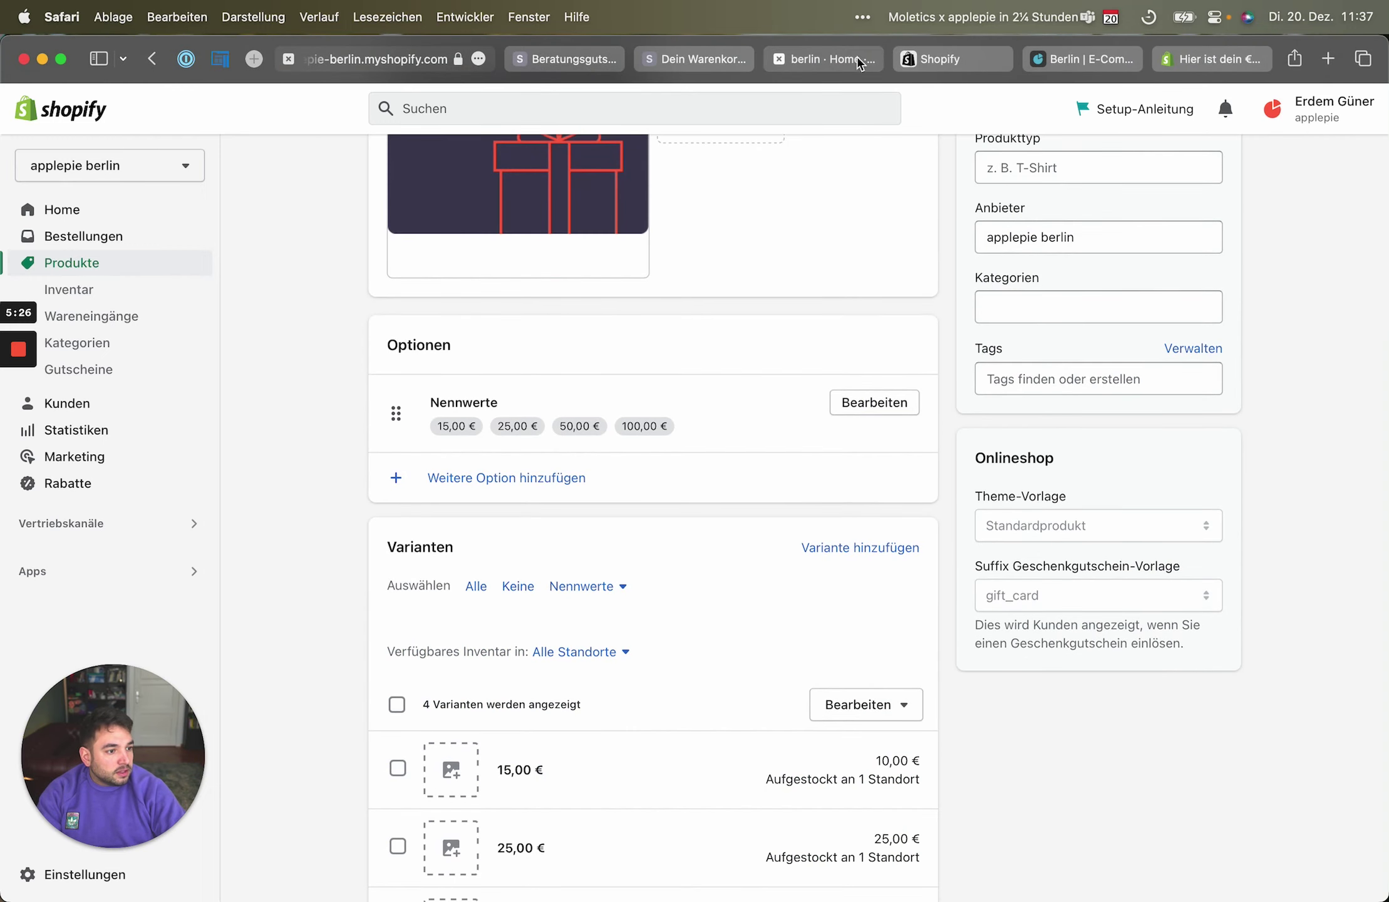
pyautogui.click(819, 59)
pyautogui.hotkey('ctrl', 'shift', 'Tab')
pyautogui.hotkey('ctrl', 'shift', 'Tab')
pyautogui.hotkey('ctrl', 'shift', 'Tab')
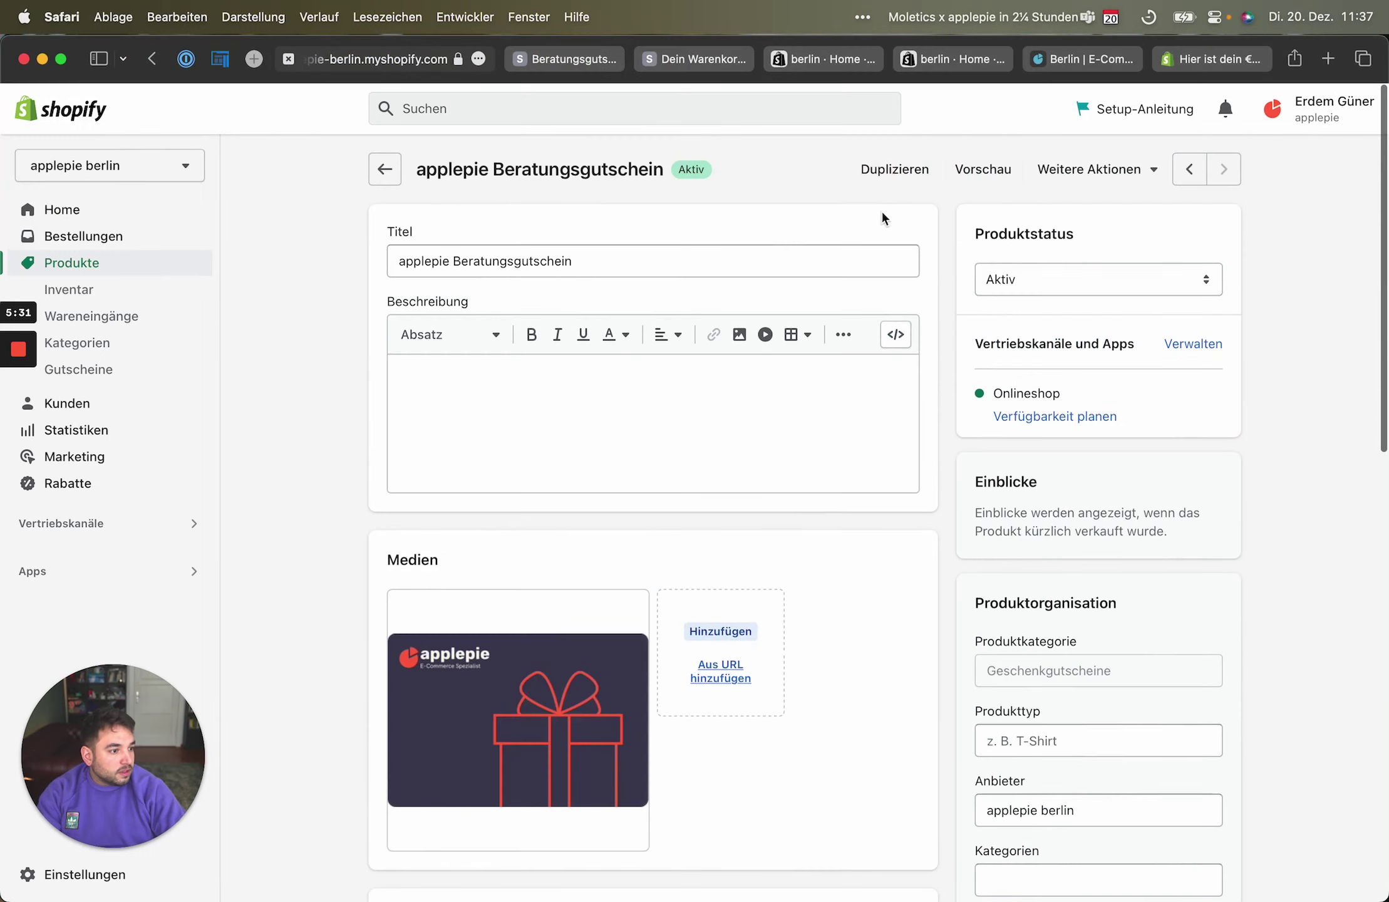
pyautogui.click(1005, 152)
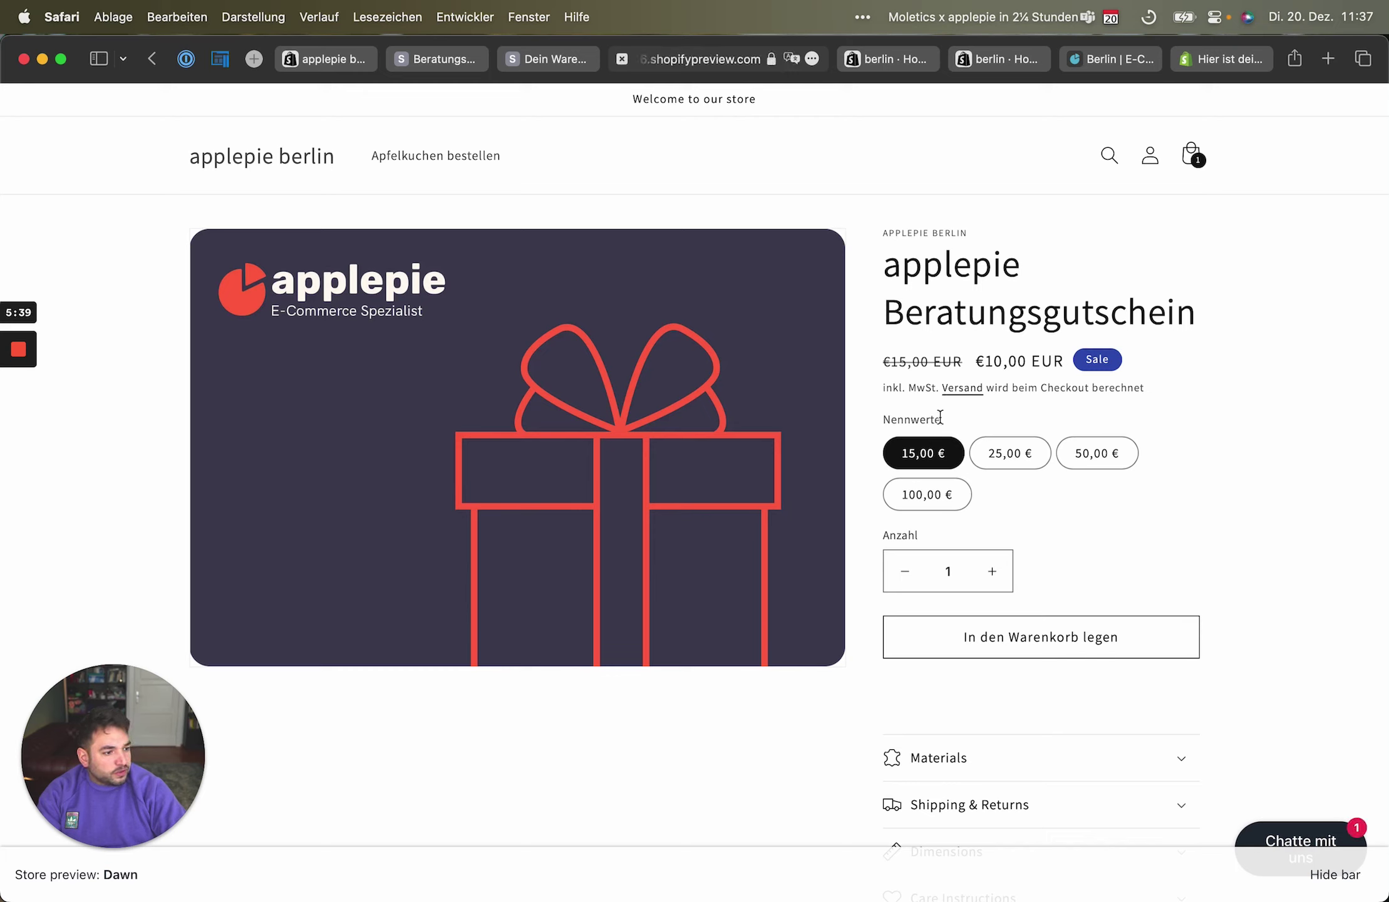
pyautogui.moveTo(968, 362); pyautogui.dragTo(1064, 360)
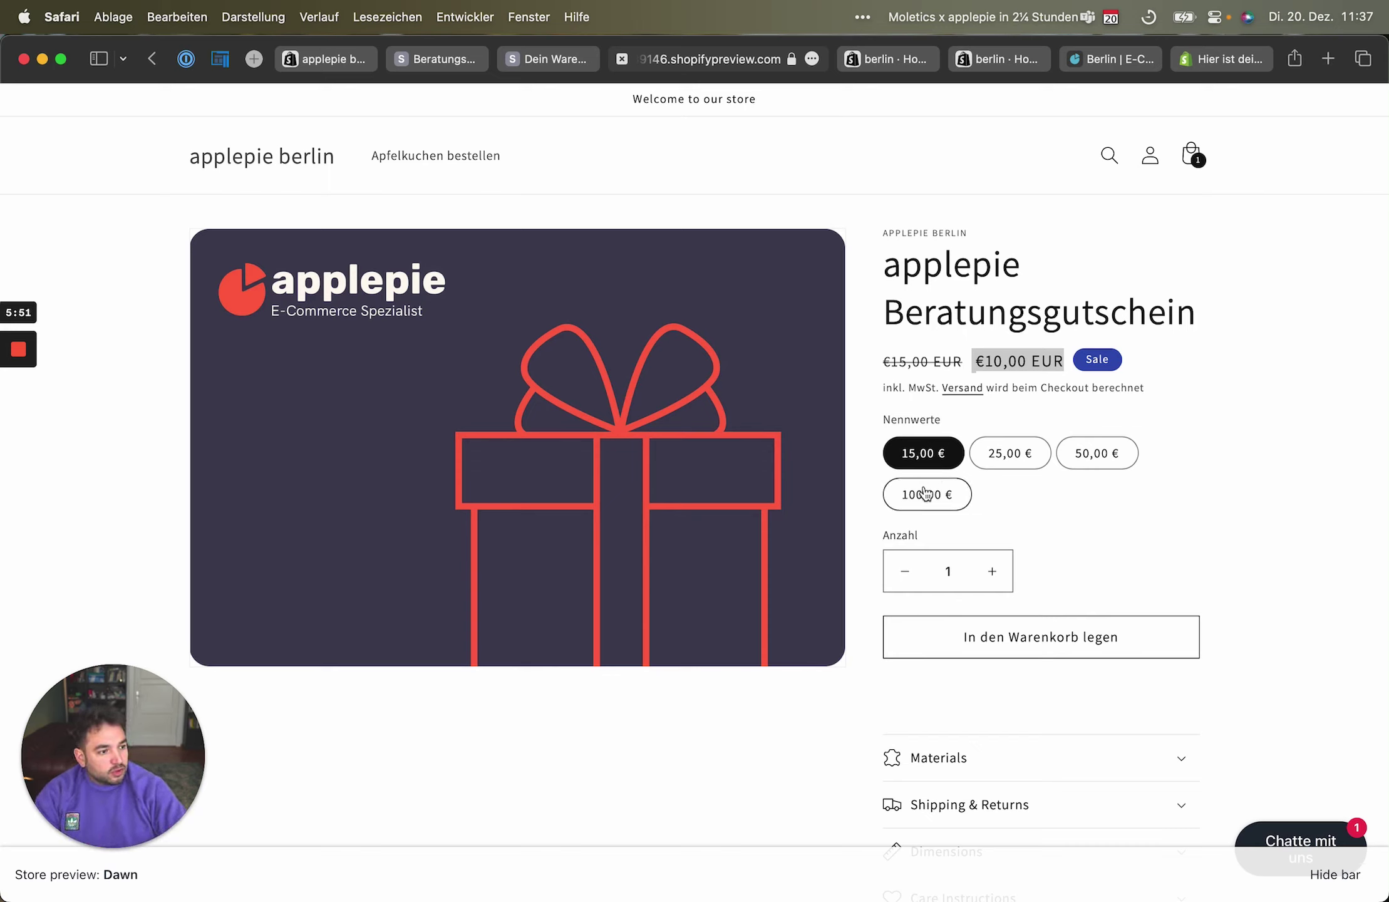
pyautogui.click(1004, 362)
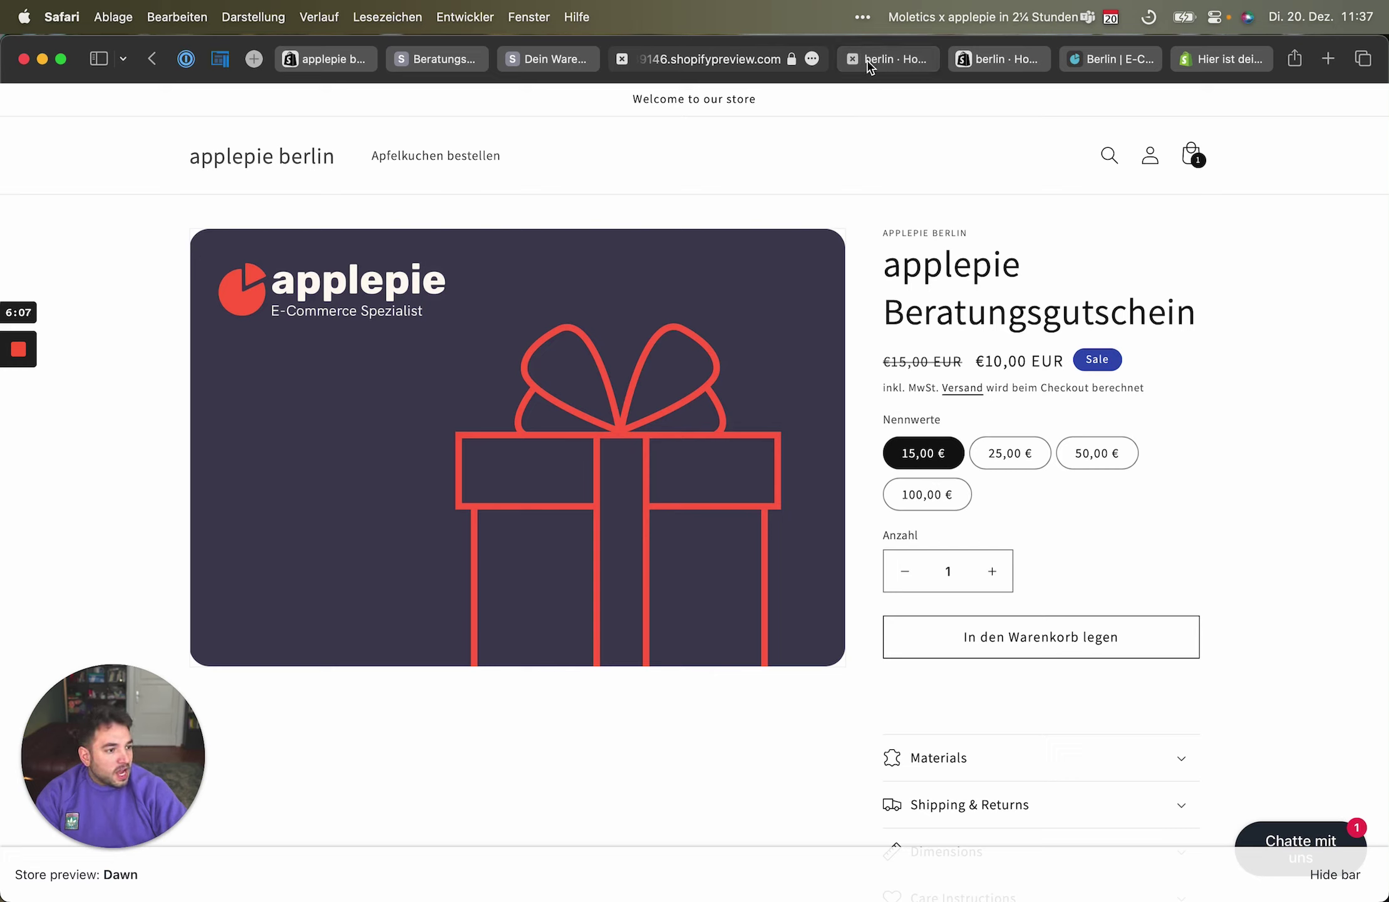
# Open the gift card's 15,00 € variant in the admin and inspect its stock locations and Grundpreis option without changing them
pyautogui.click(338, 58)
pyautogui.scroll(-10, 863, 579)
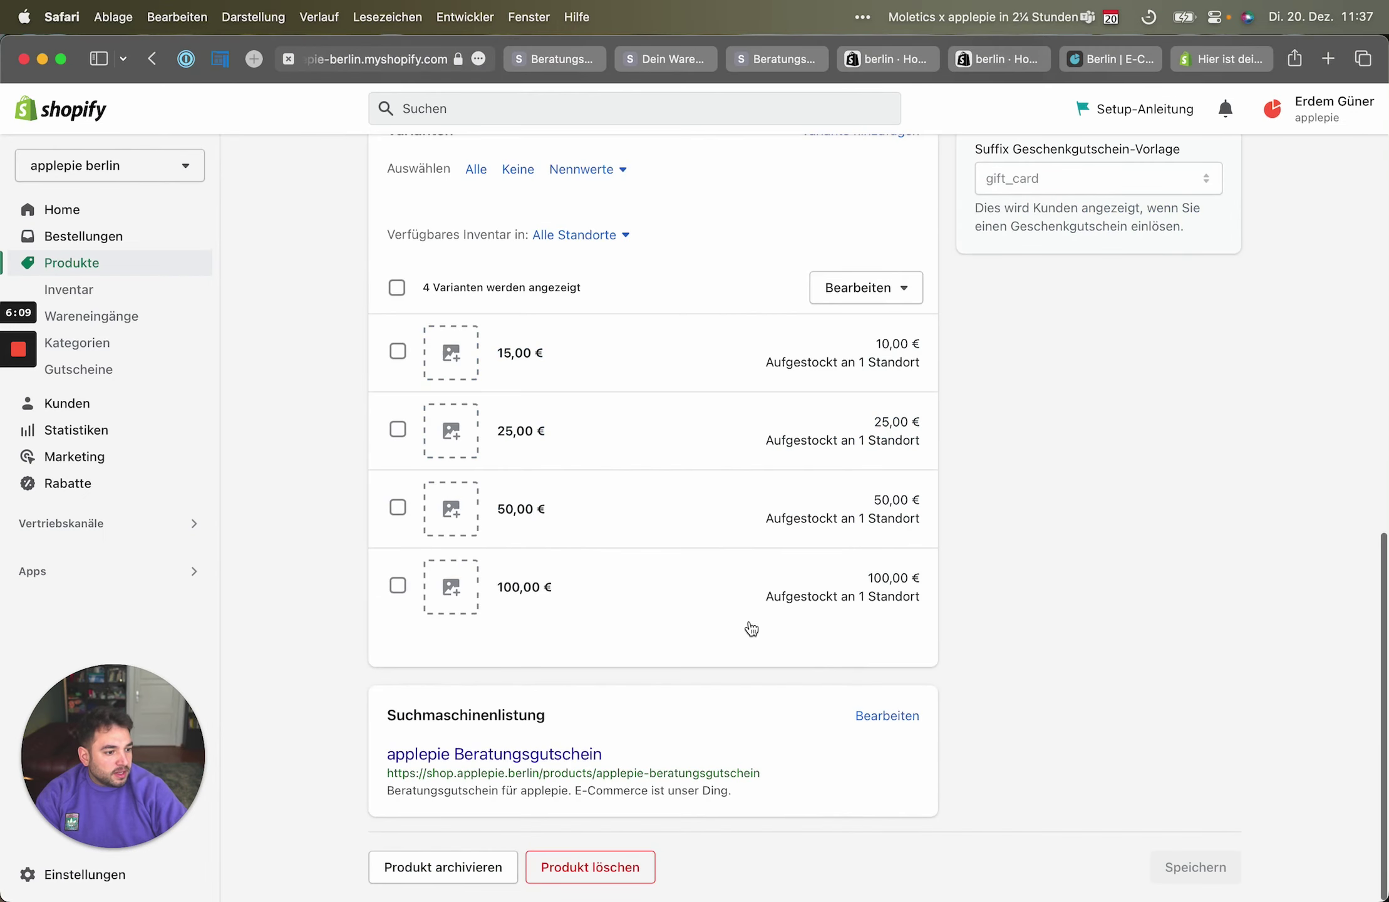
pyautogui.click(660, 366)
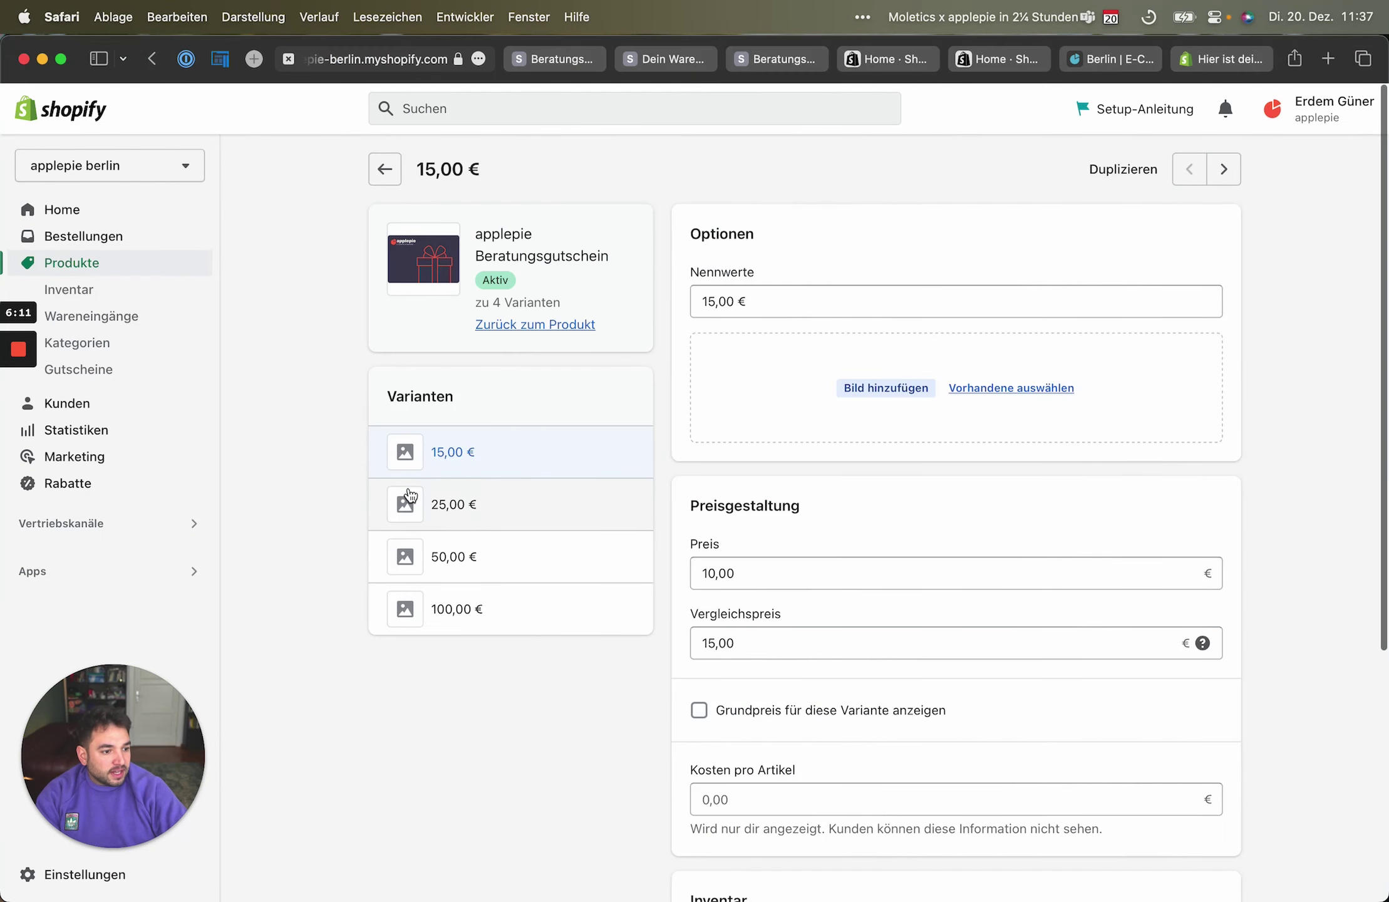
pyautogui.scroll(-6, 782, 539)
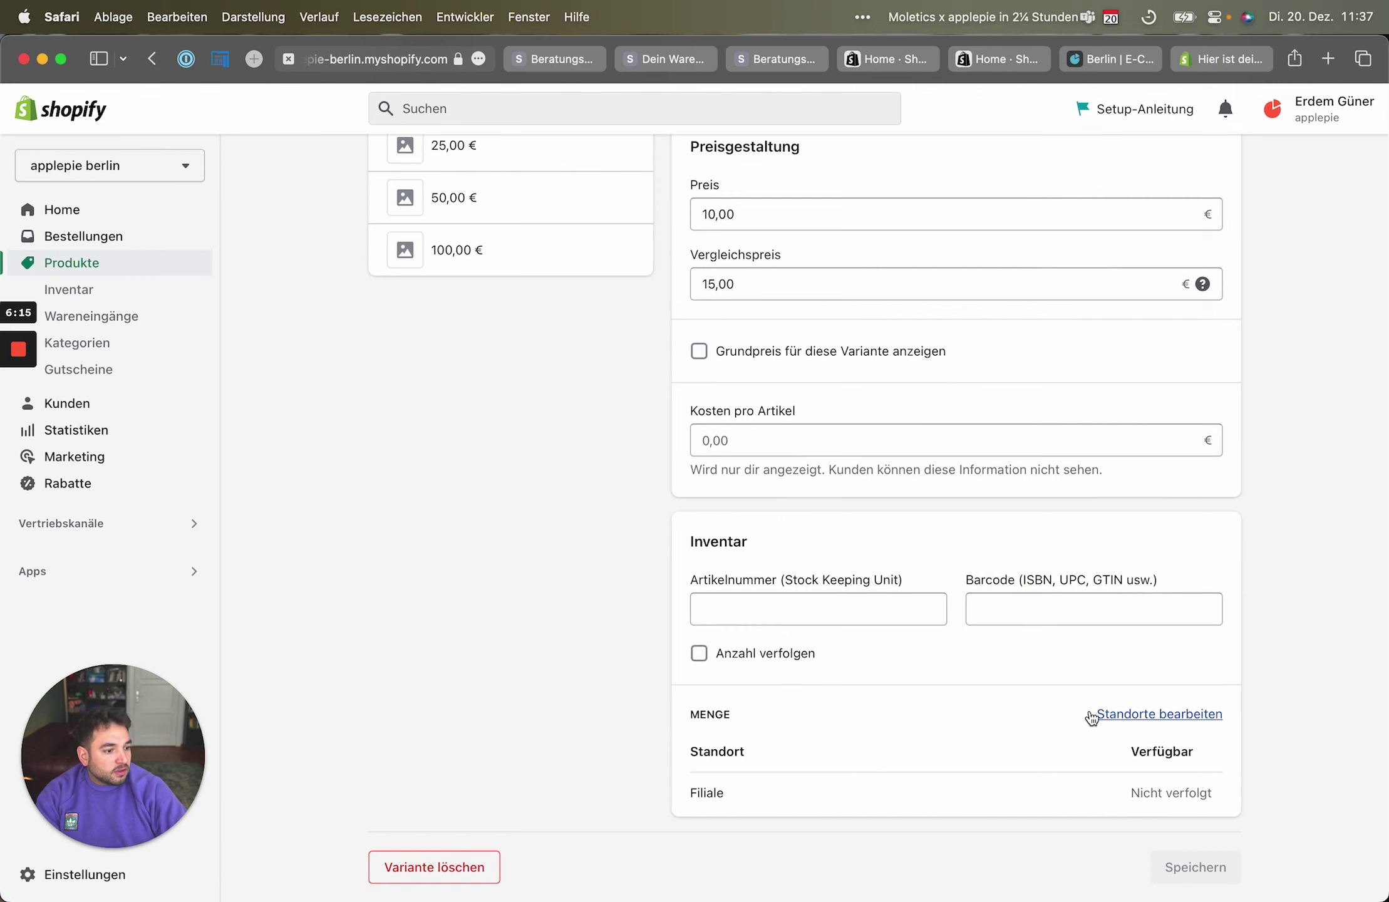
pyautogui.click(1188, 707)
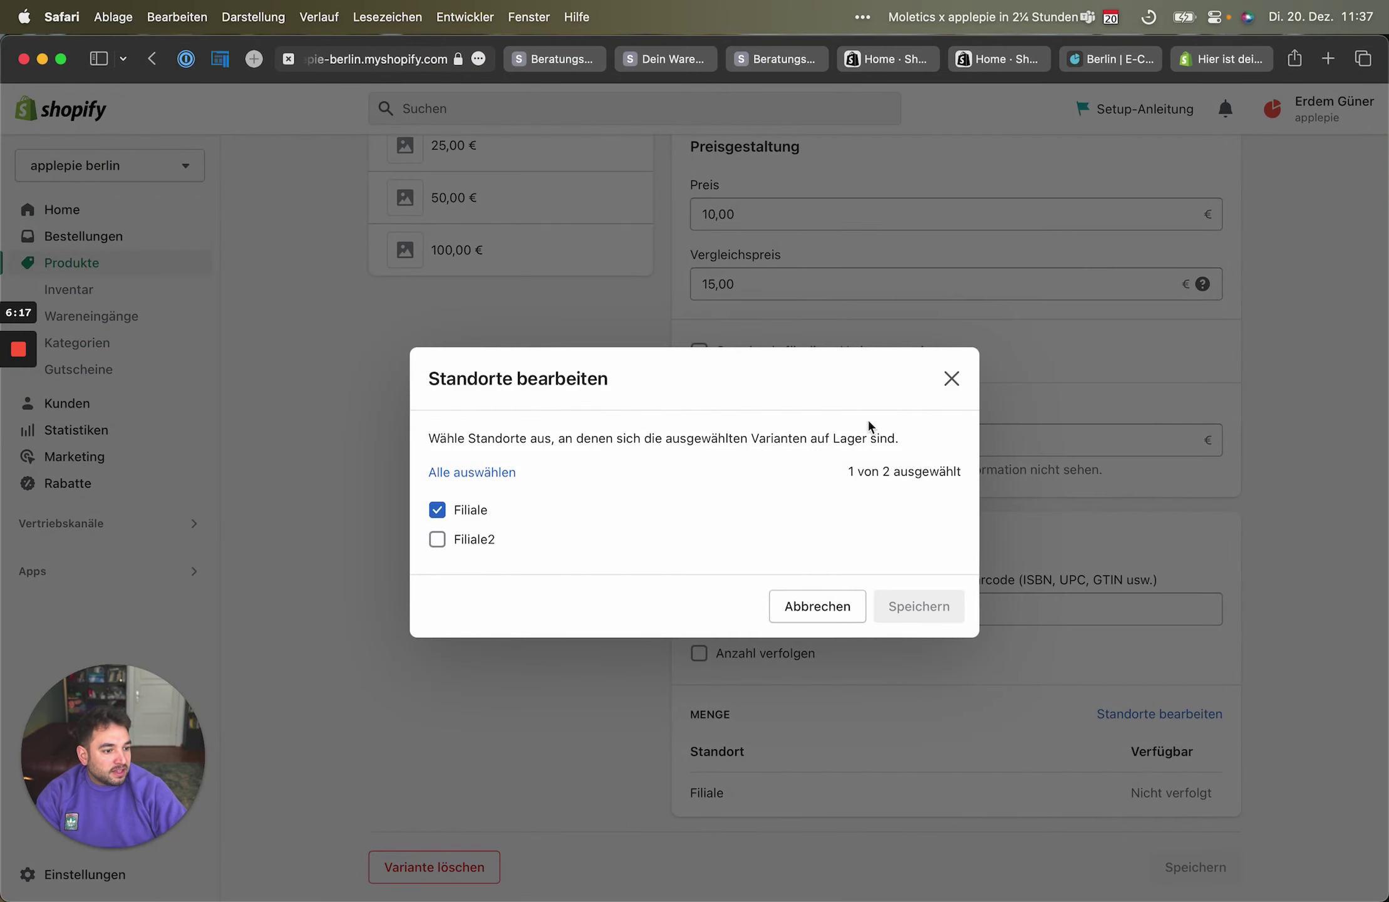
pyautogui.click(953, 380)
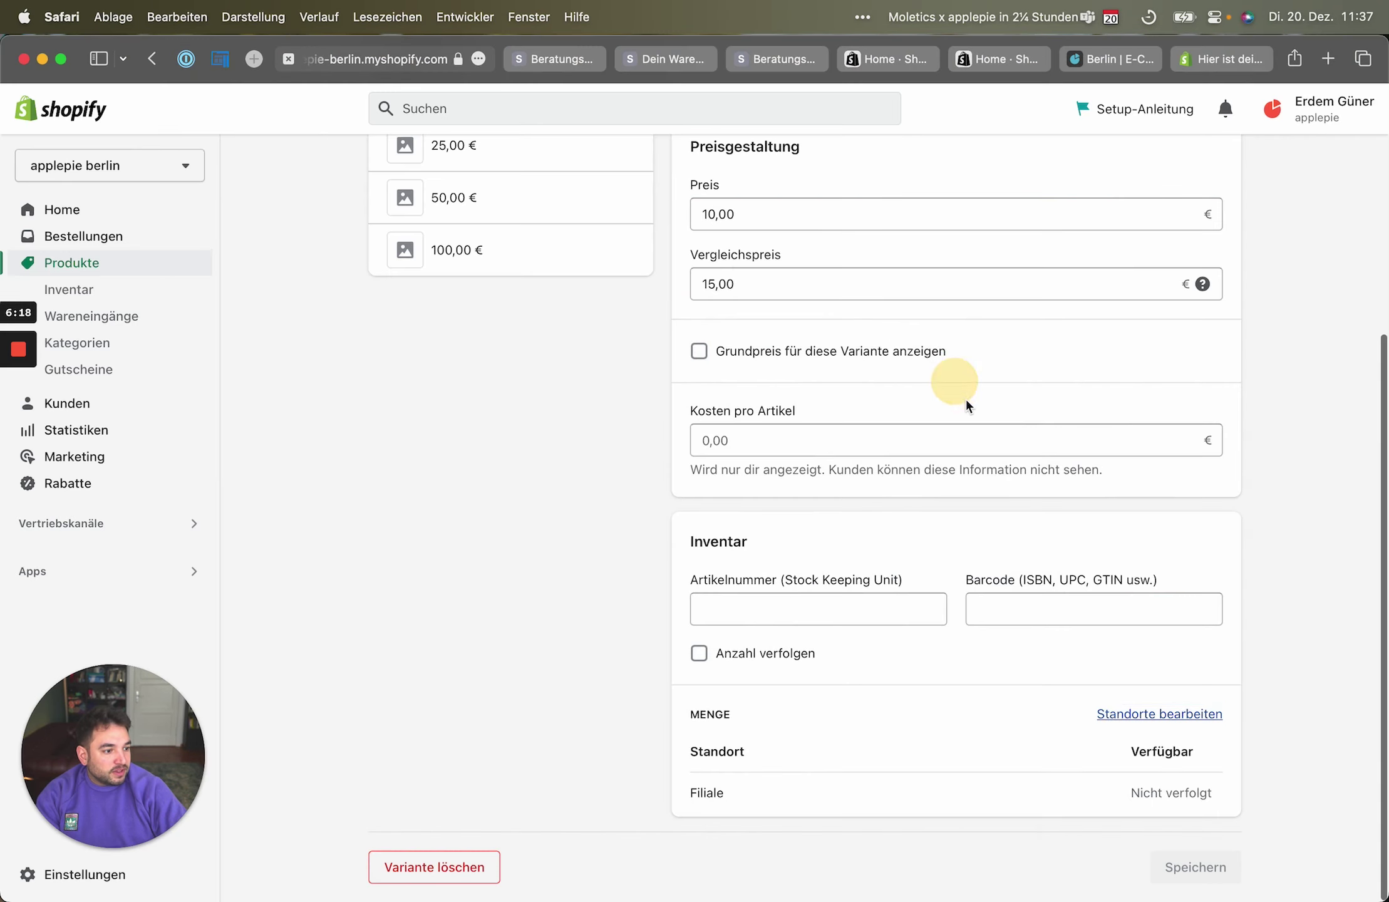
pyautogui.click(794, 354)
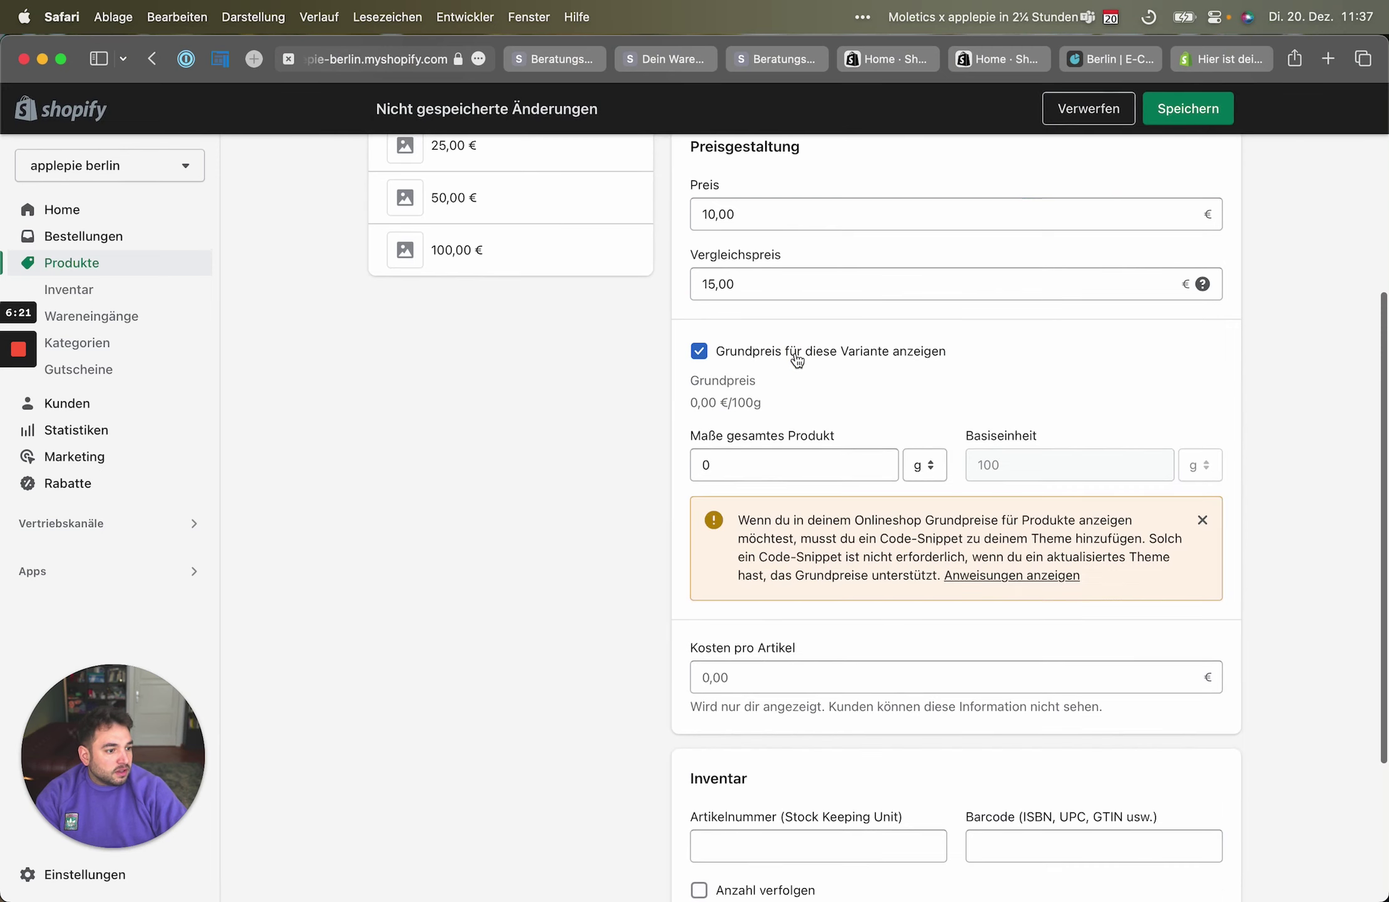
pyautogui.click(794, 355)
pyautogui.scroll(3, 894, 408)
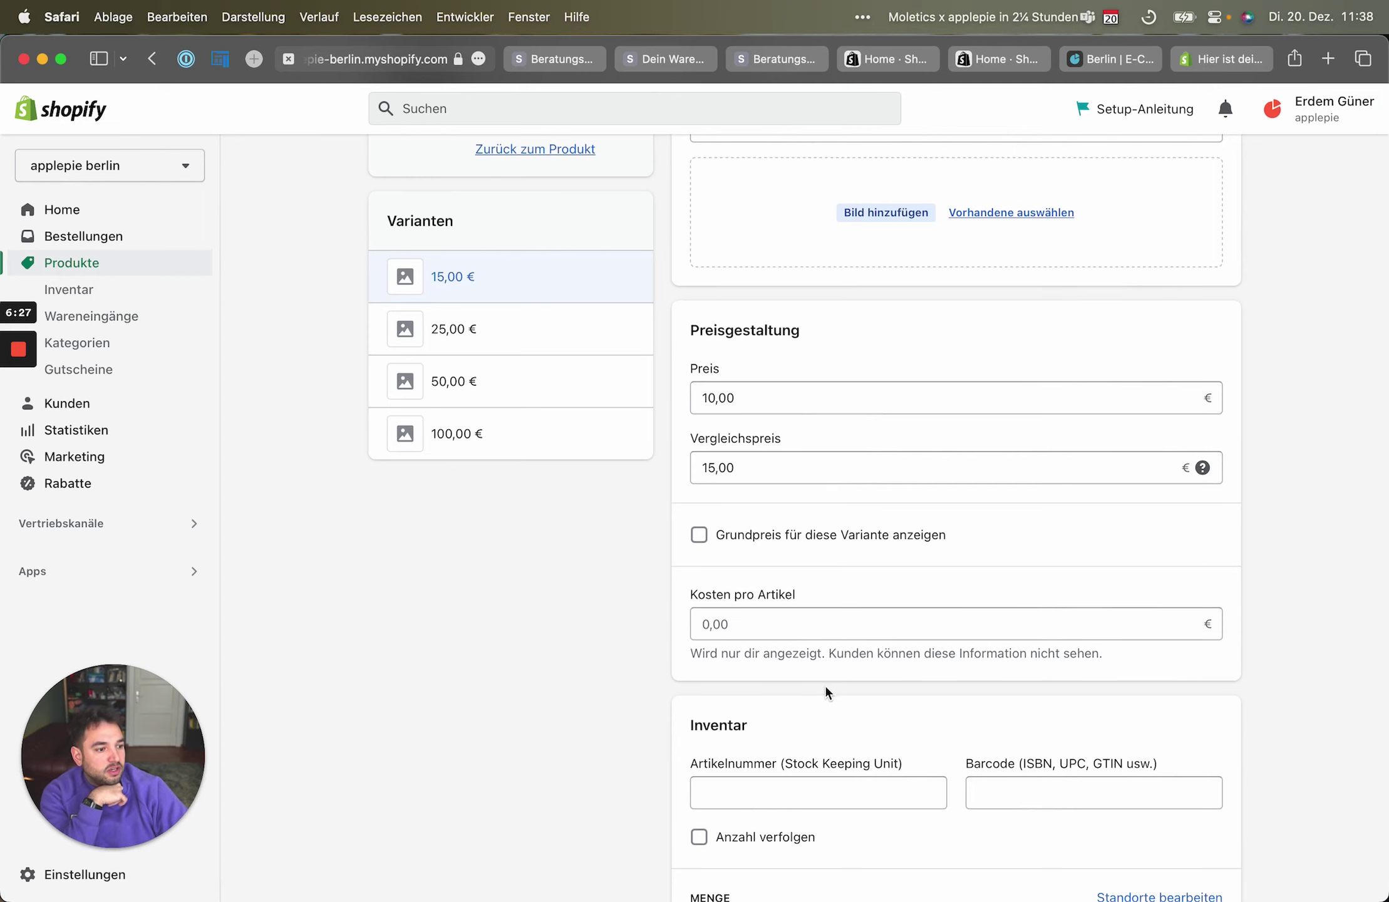
pyautogui.scroll(2, 825, 691)
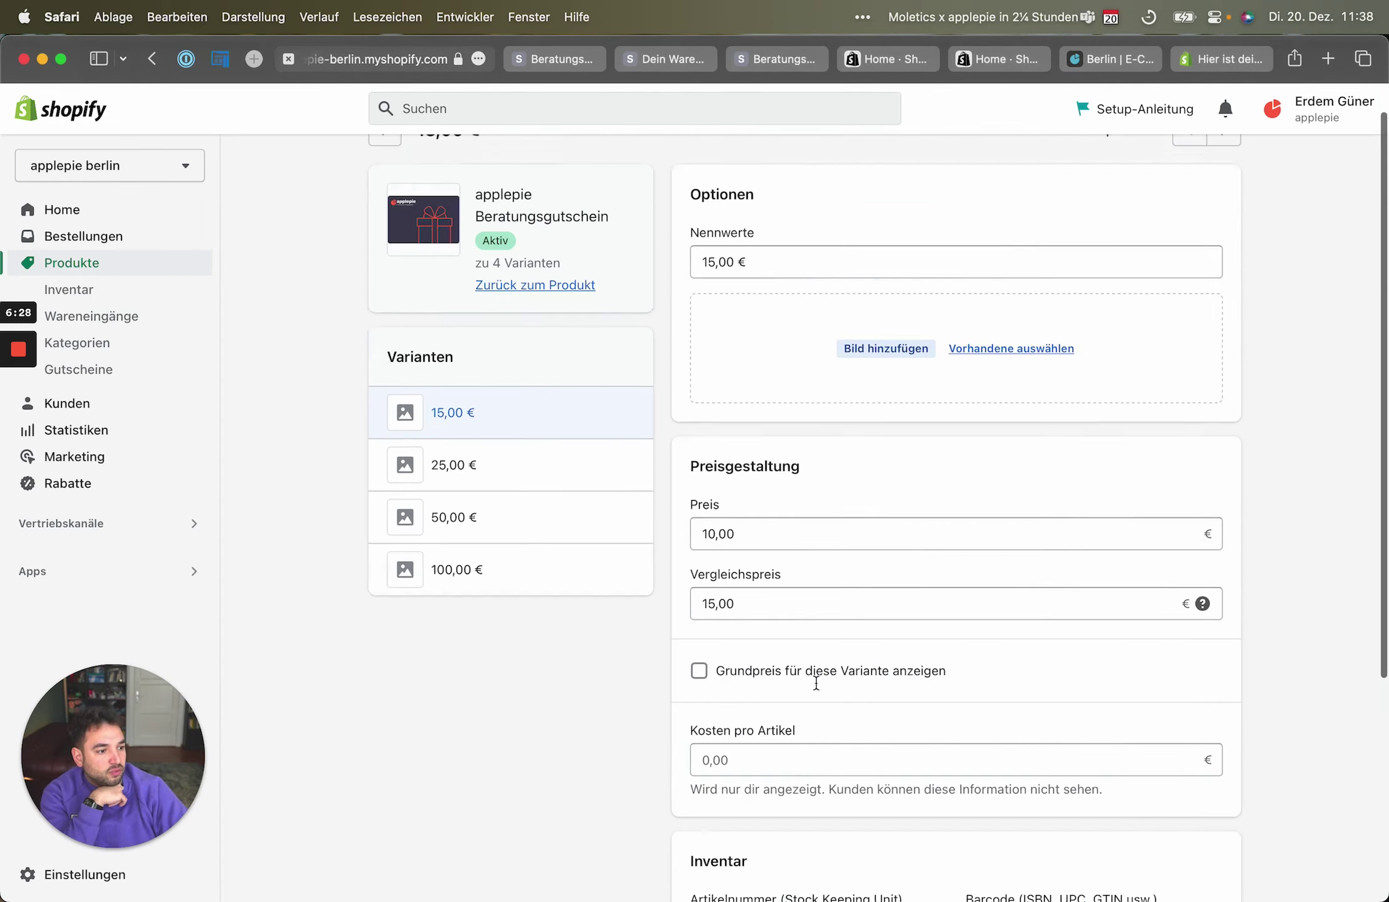
# Go back to the gift card product and review its options, further actions, product organisation and Onlineshop template settings
pyautogui.click(385, 139)
pyautogui.scroll(-15, 707, 562)
pyautogui.scroll(12, 689, 614)
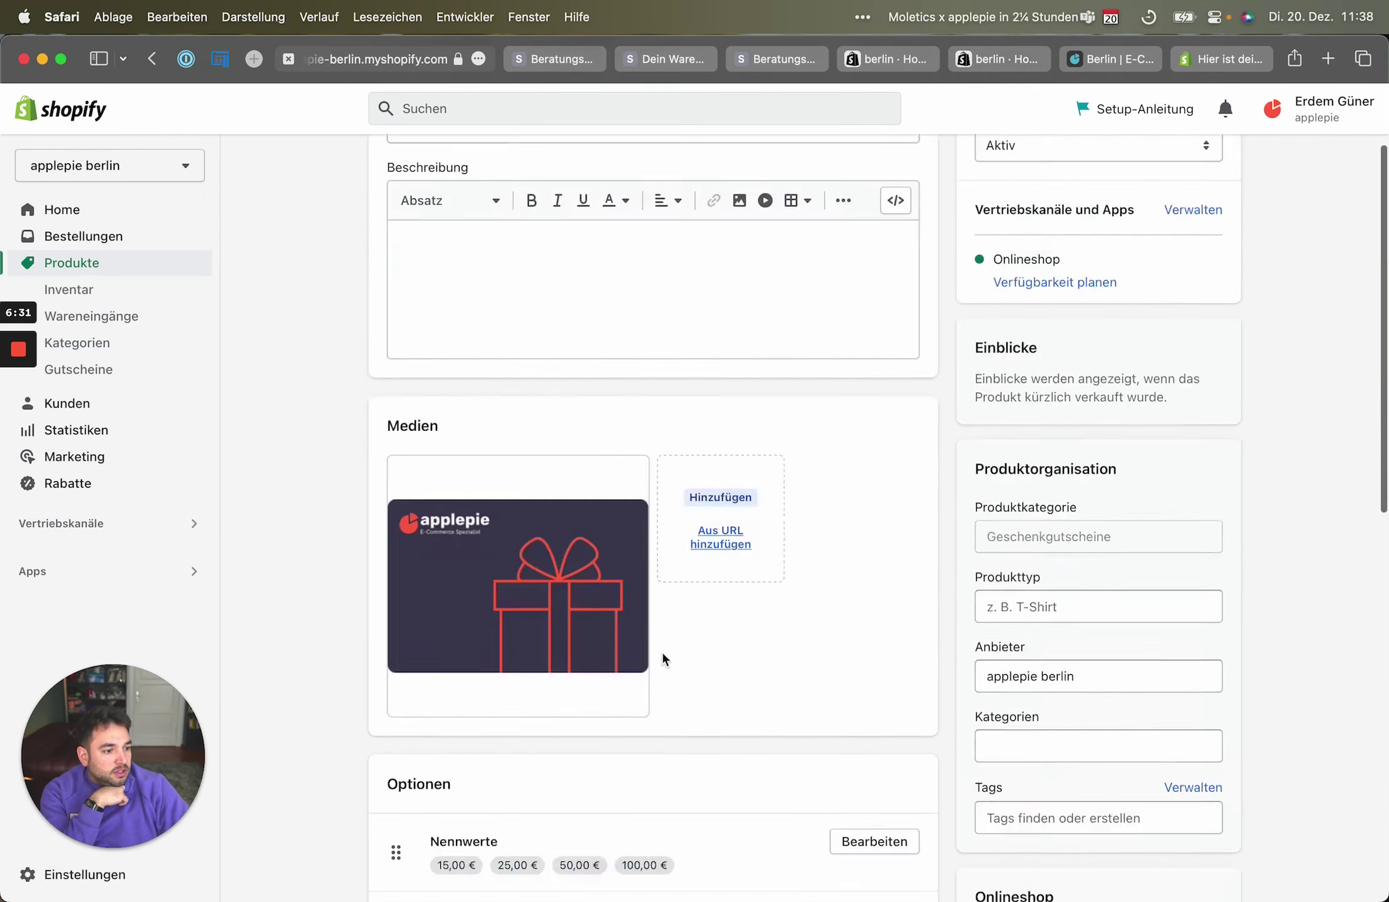
pyautogui.scroll(2, 661, 650)
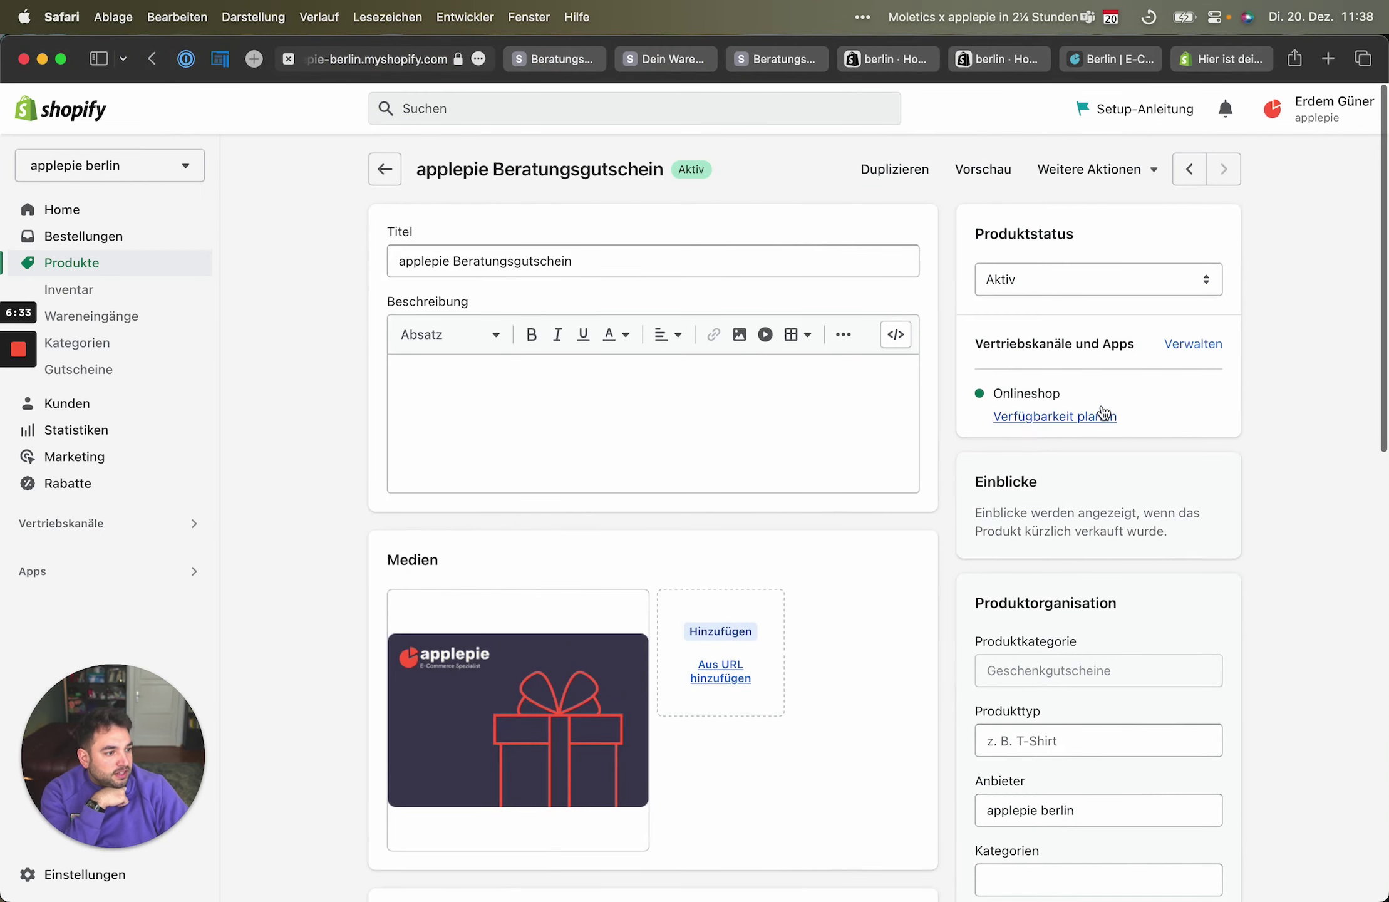
pyautogui.click(1083, 176)
pyautogui.click(1081, 178)
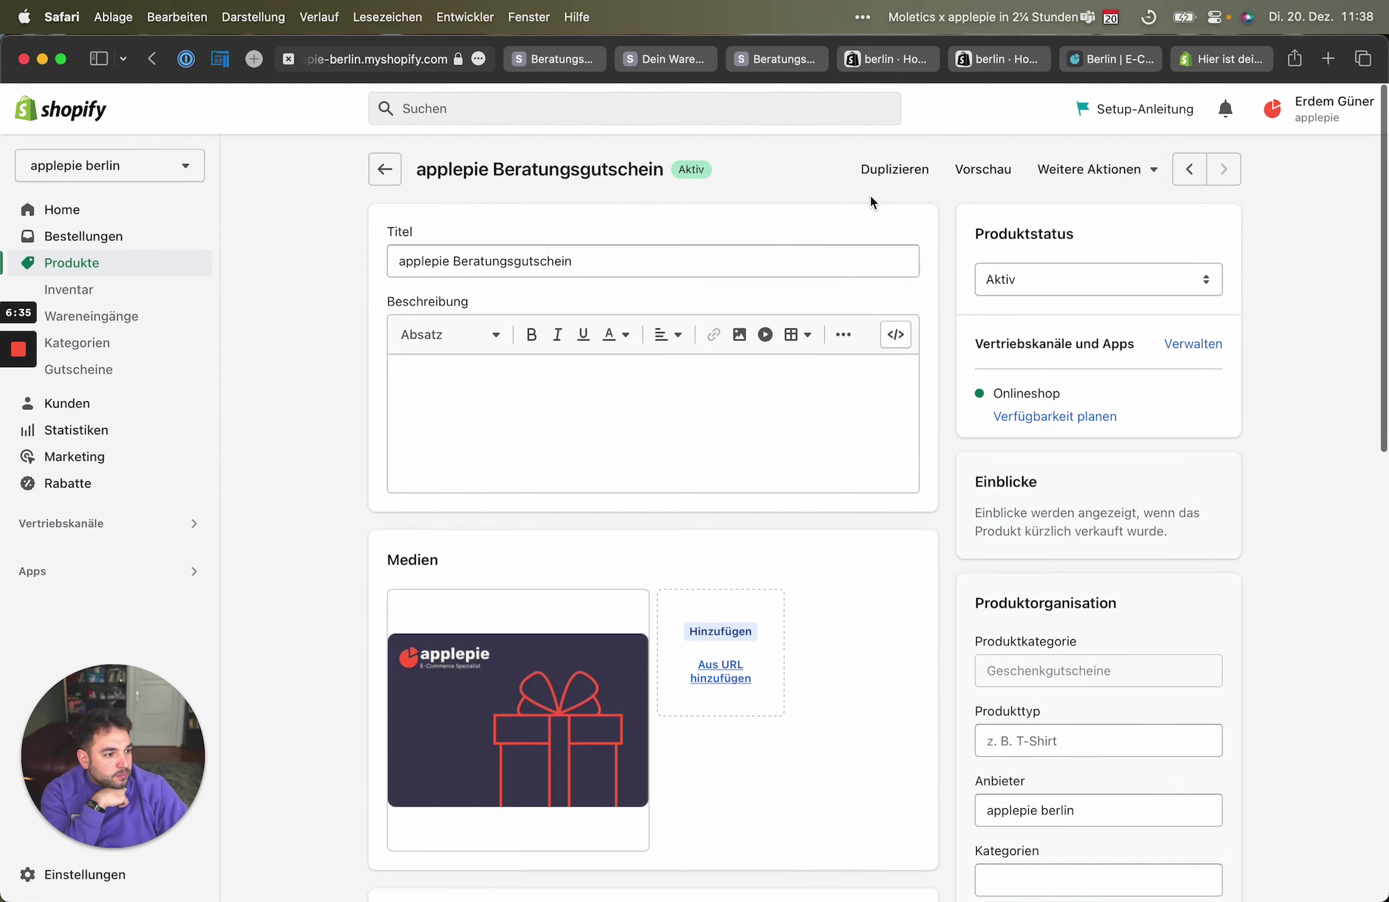
pyautogui.scroll(-6, 1010, 451)
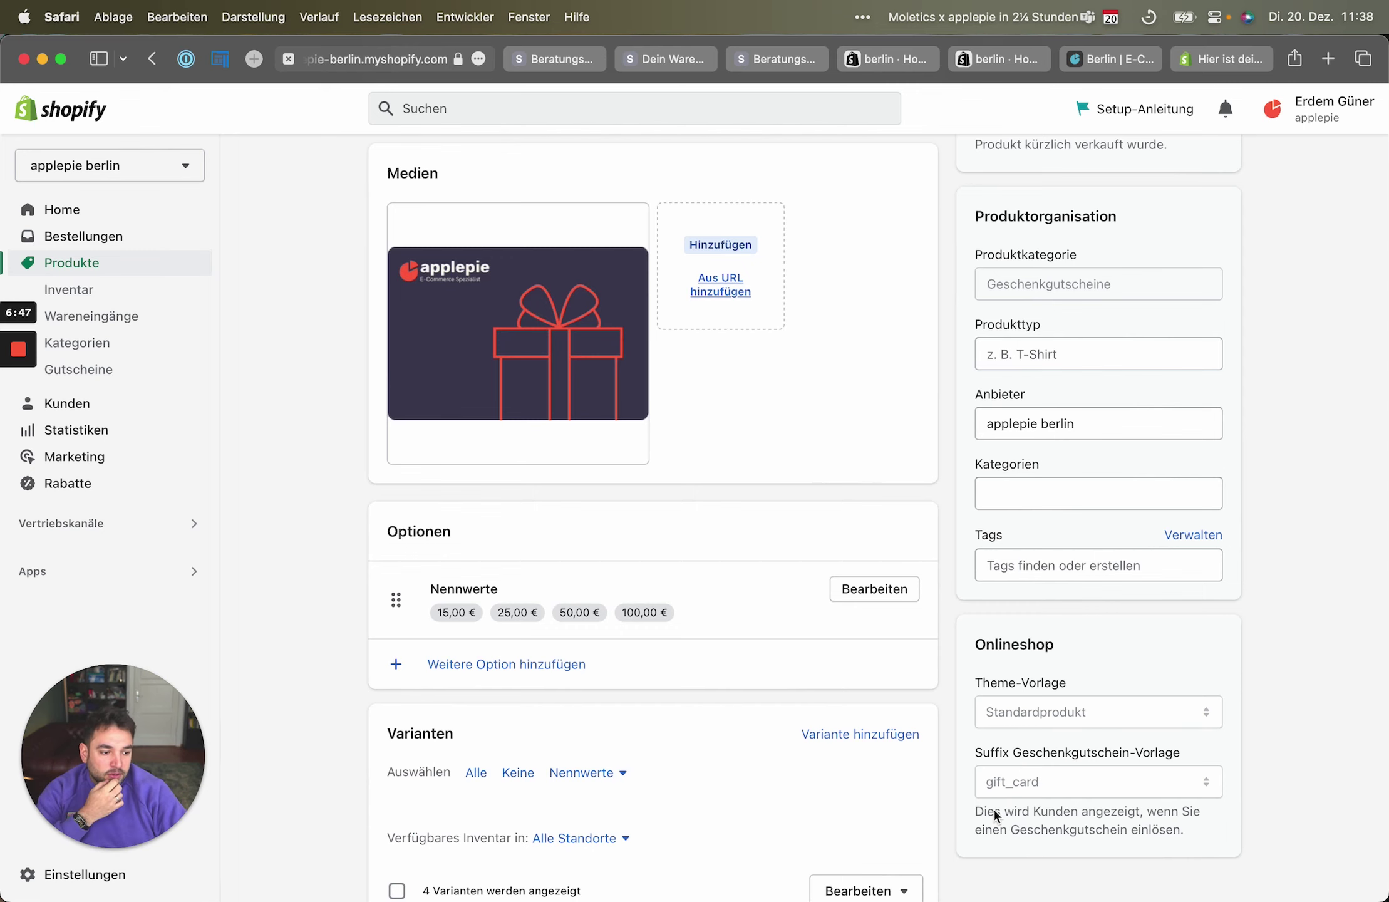
# Leave the gift card product and open the store's Gutscheine overview
pyautogui.scroll(6, 994, 632)
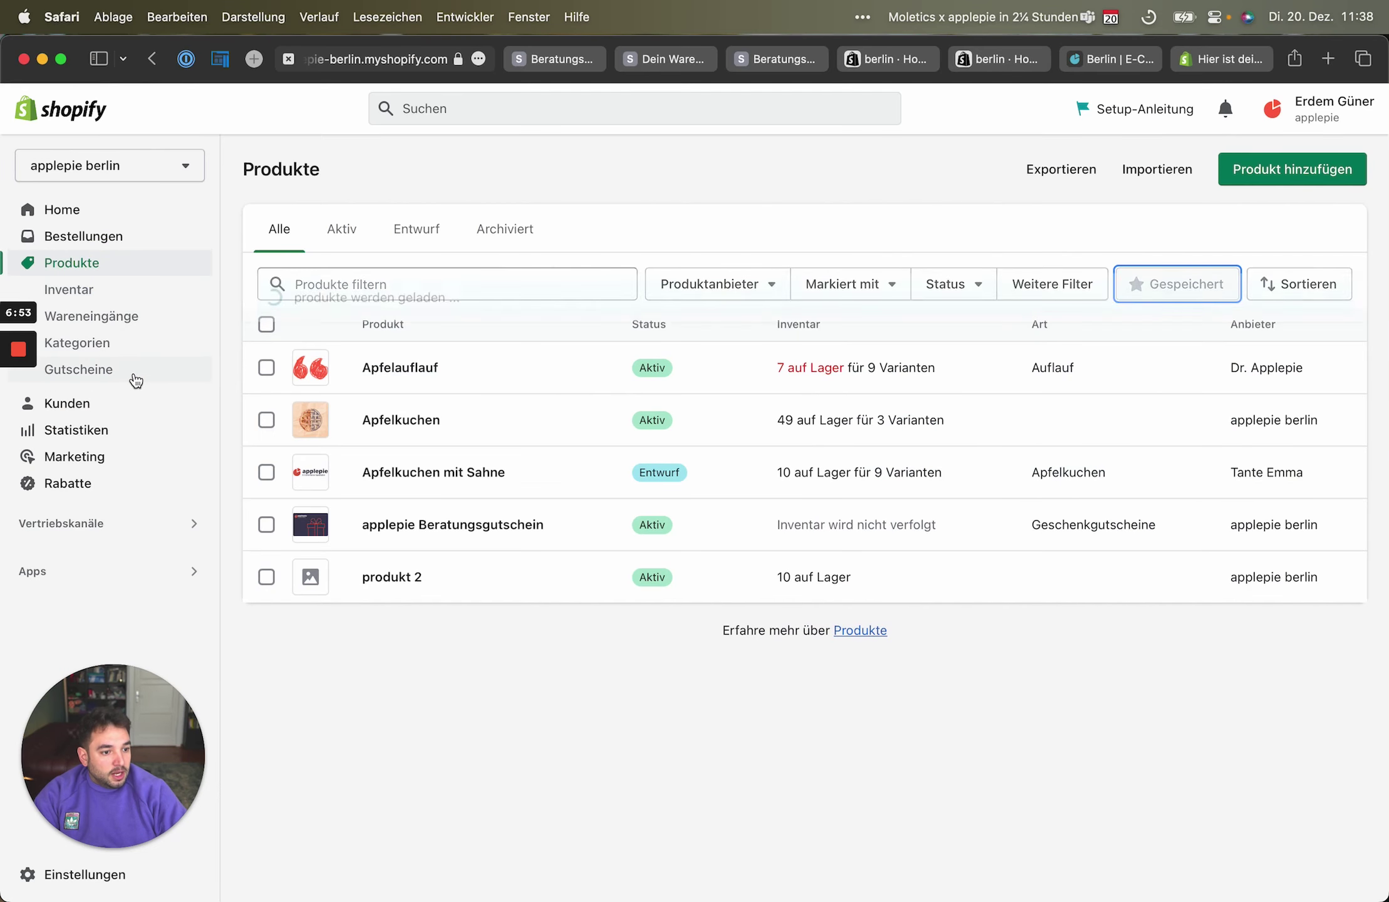
pyautogui.click(134, 376)
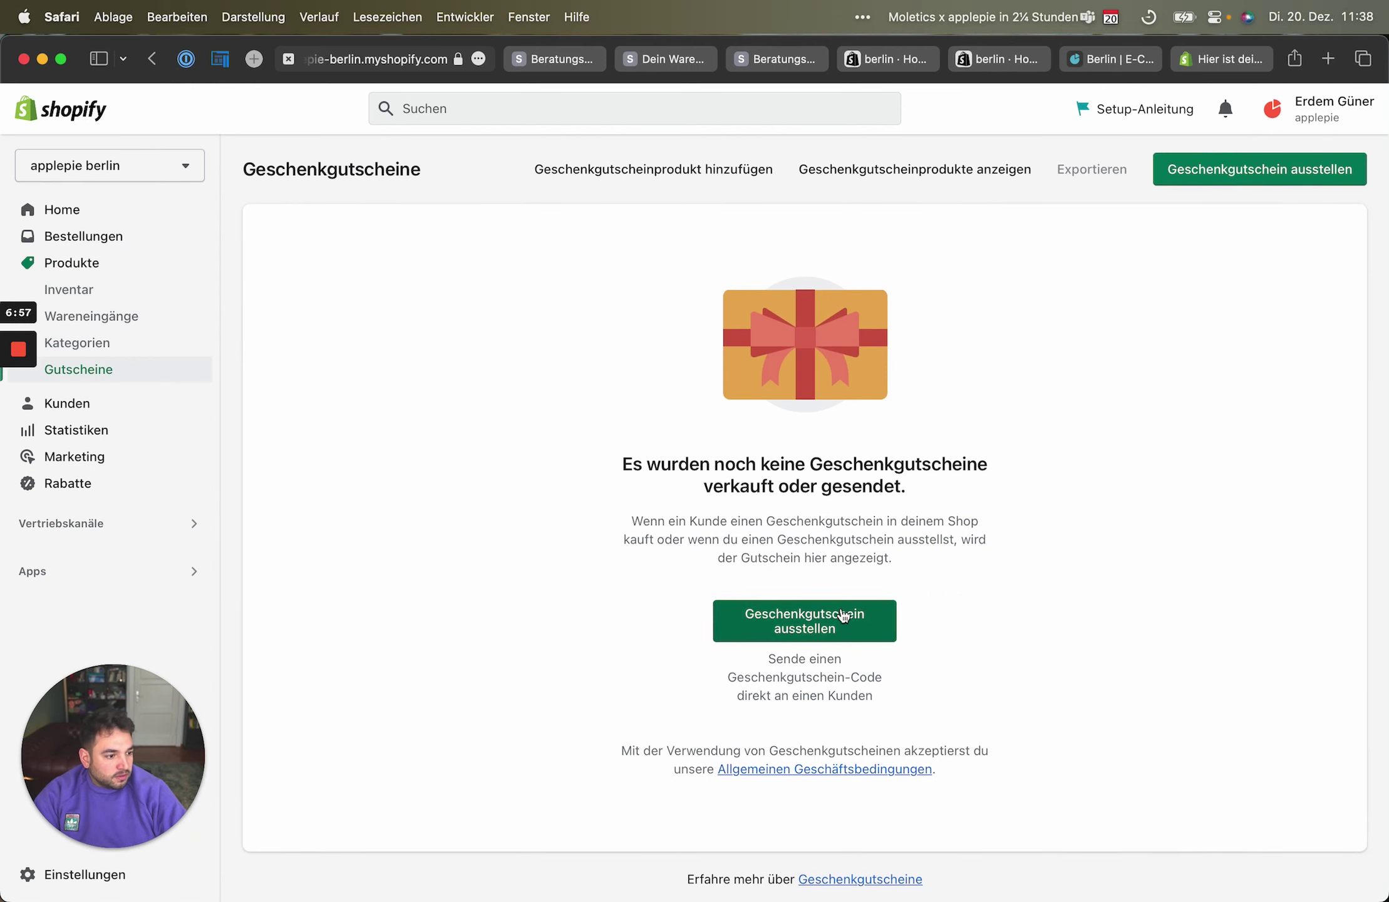
# Check the list of gift card products, return to the Gutscheine overview and examine its further actions
pyautogui.click(897, 179)
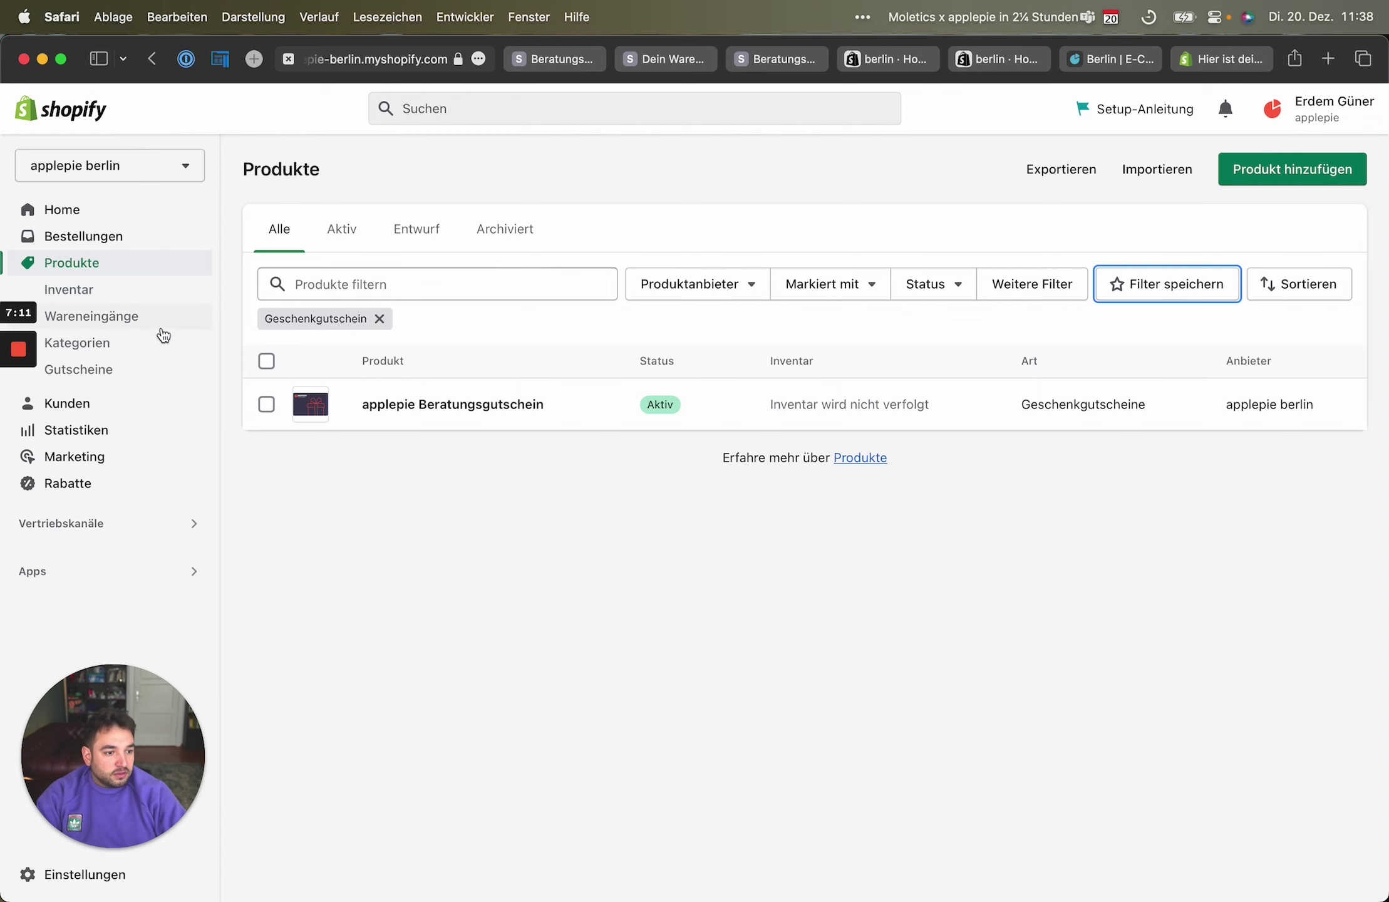
pyautogui.click(102, 368)
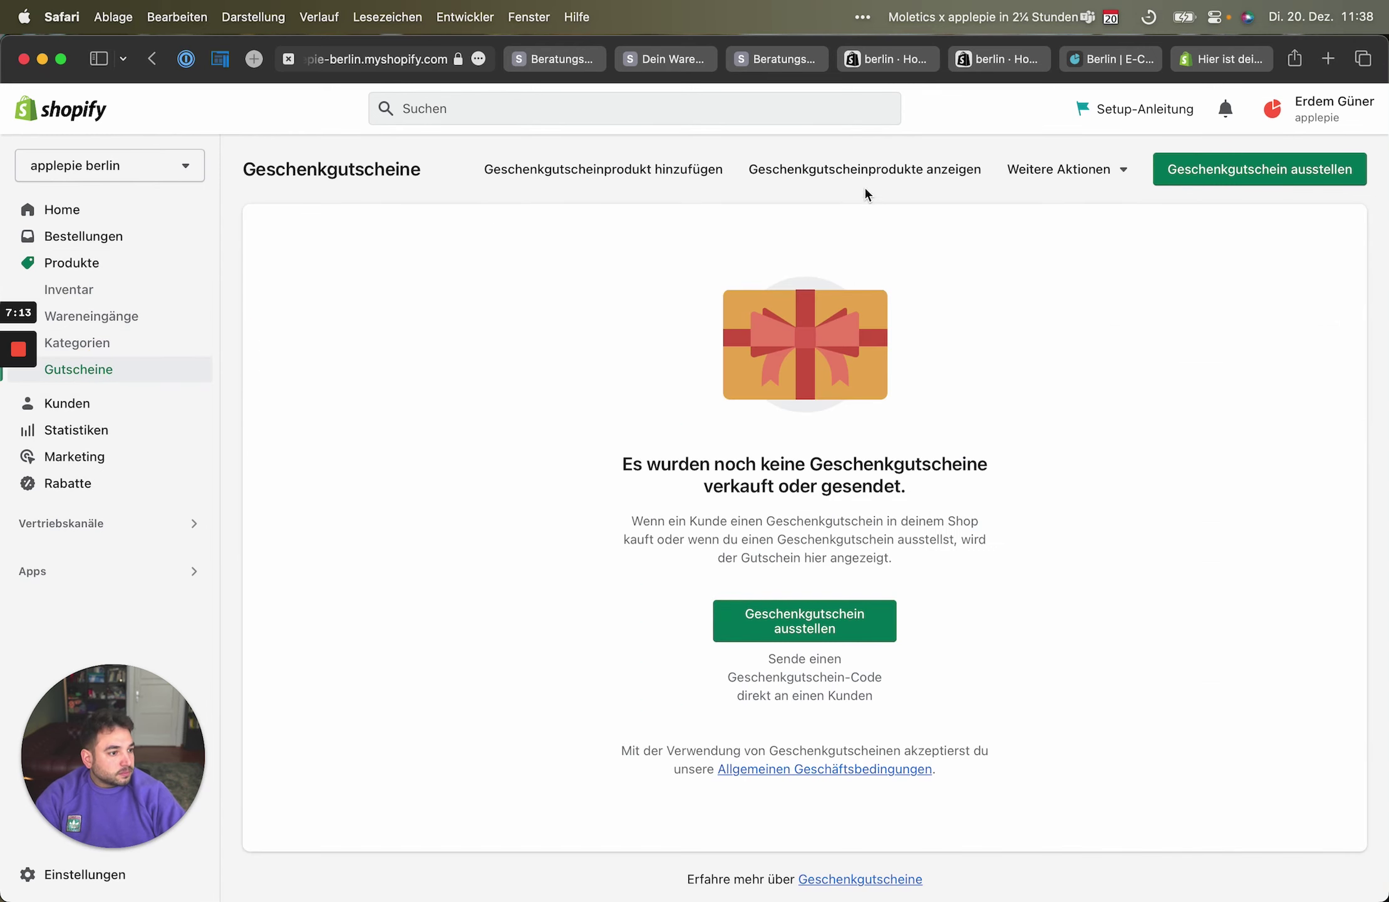
pyautogui.click(1075, 168)
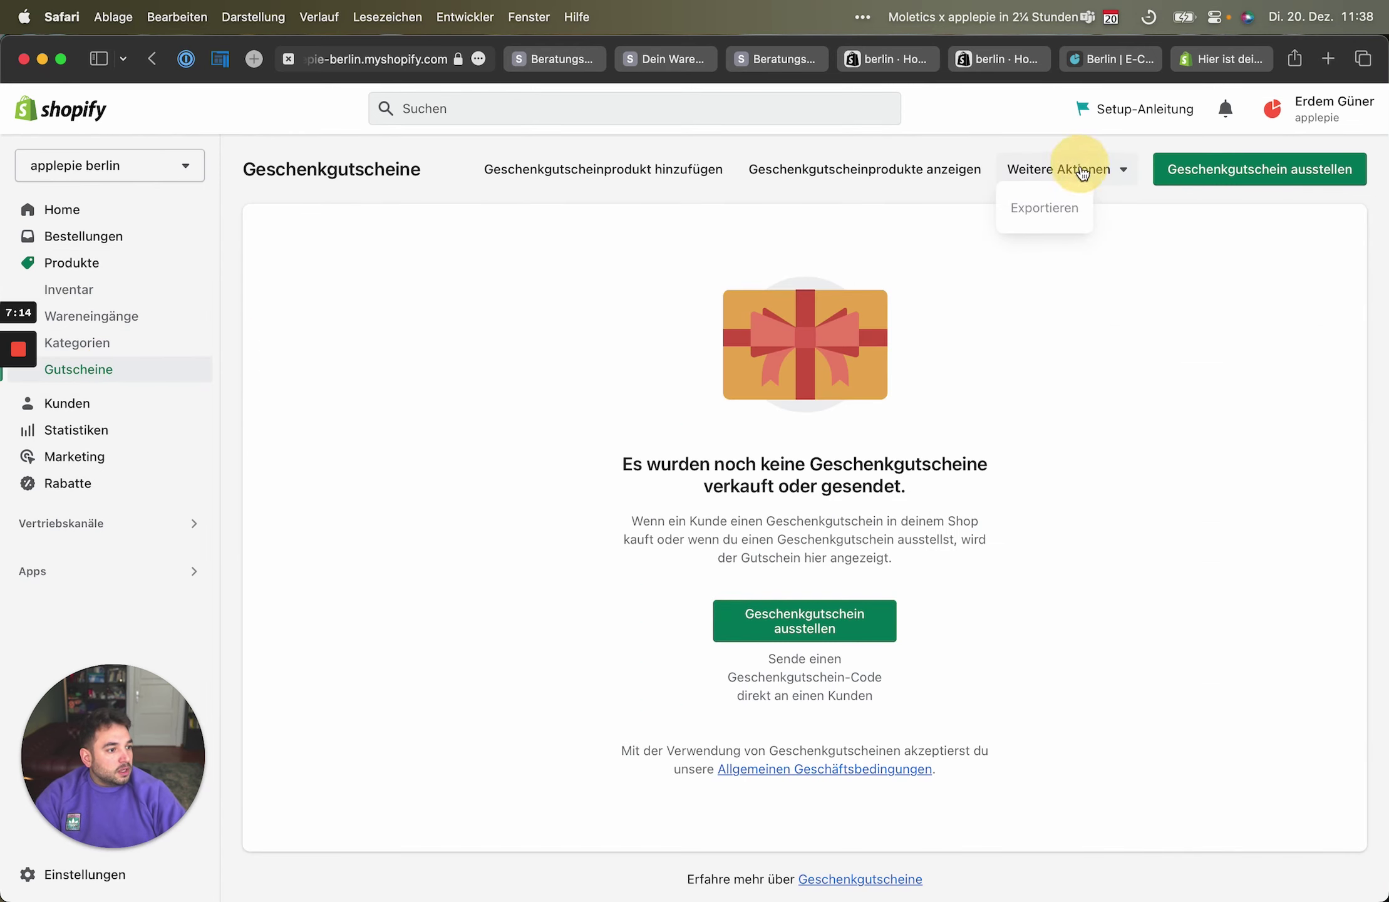
pyautogui.click(695, 144)
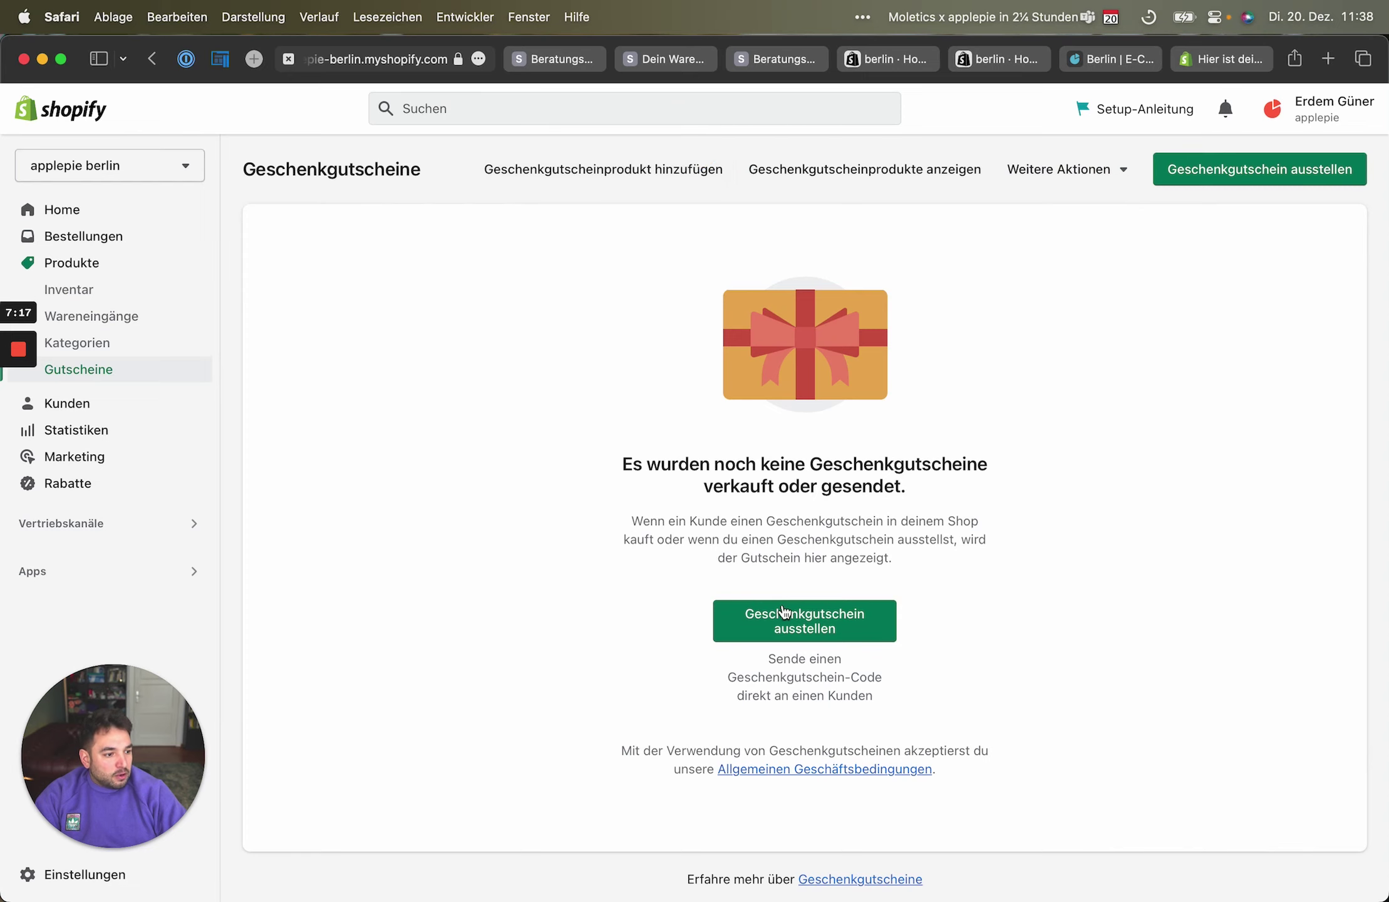
# Start issuing a new gift card and assign the existing store customer as its recipient
pyautogui.click(880, 636)
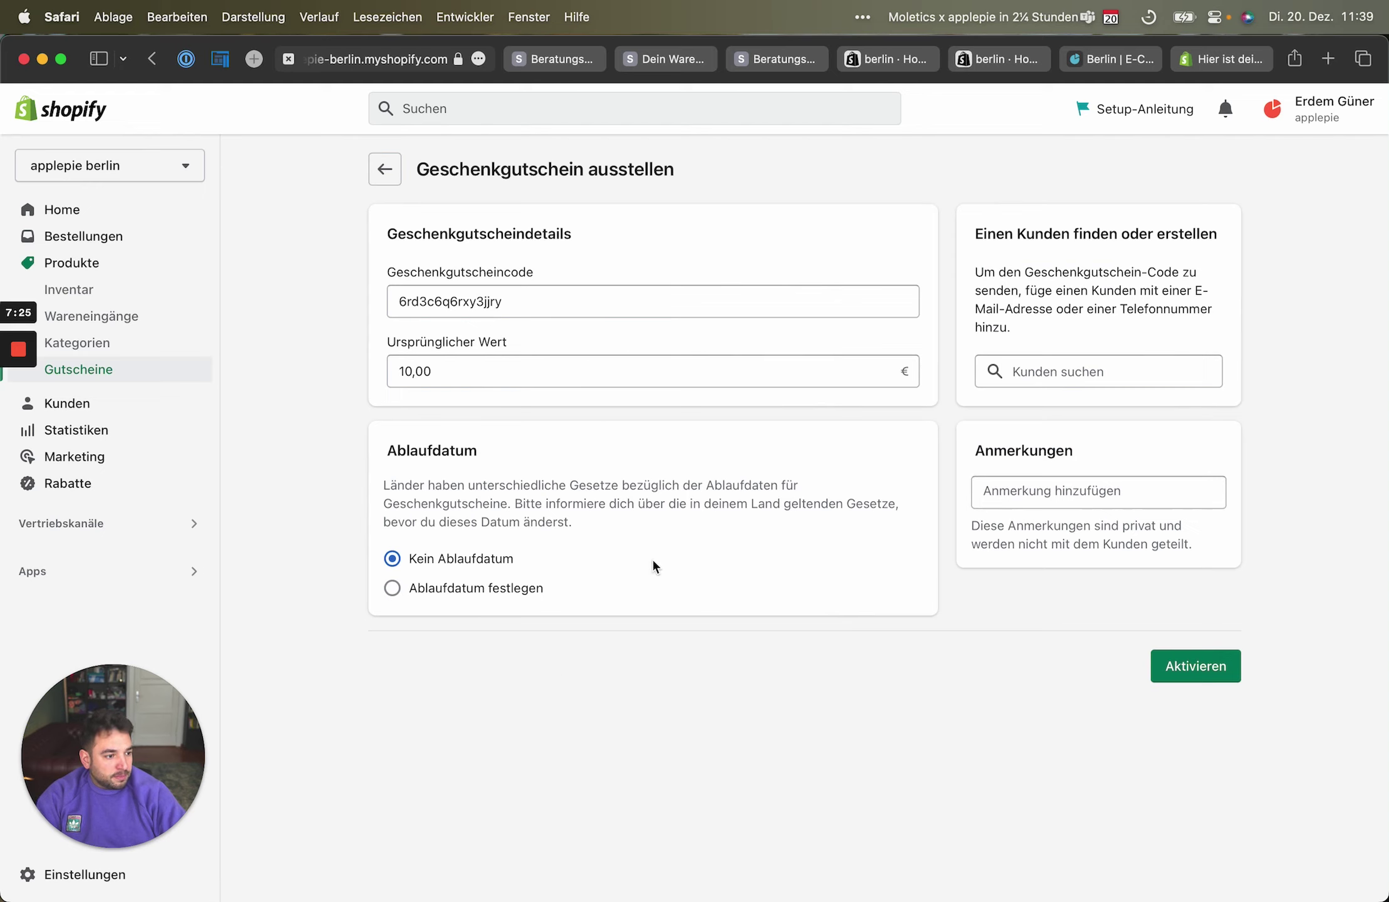
pyautogui.click(1095, 376)
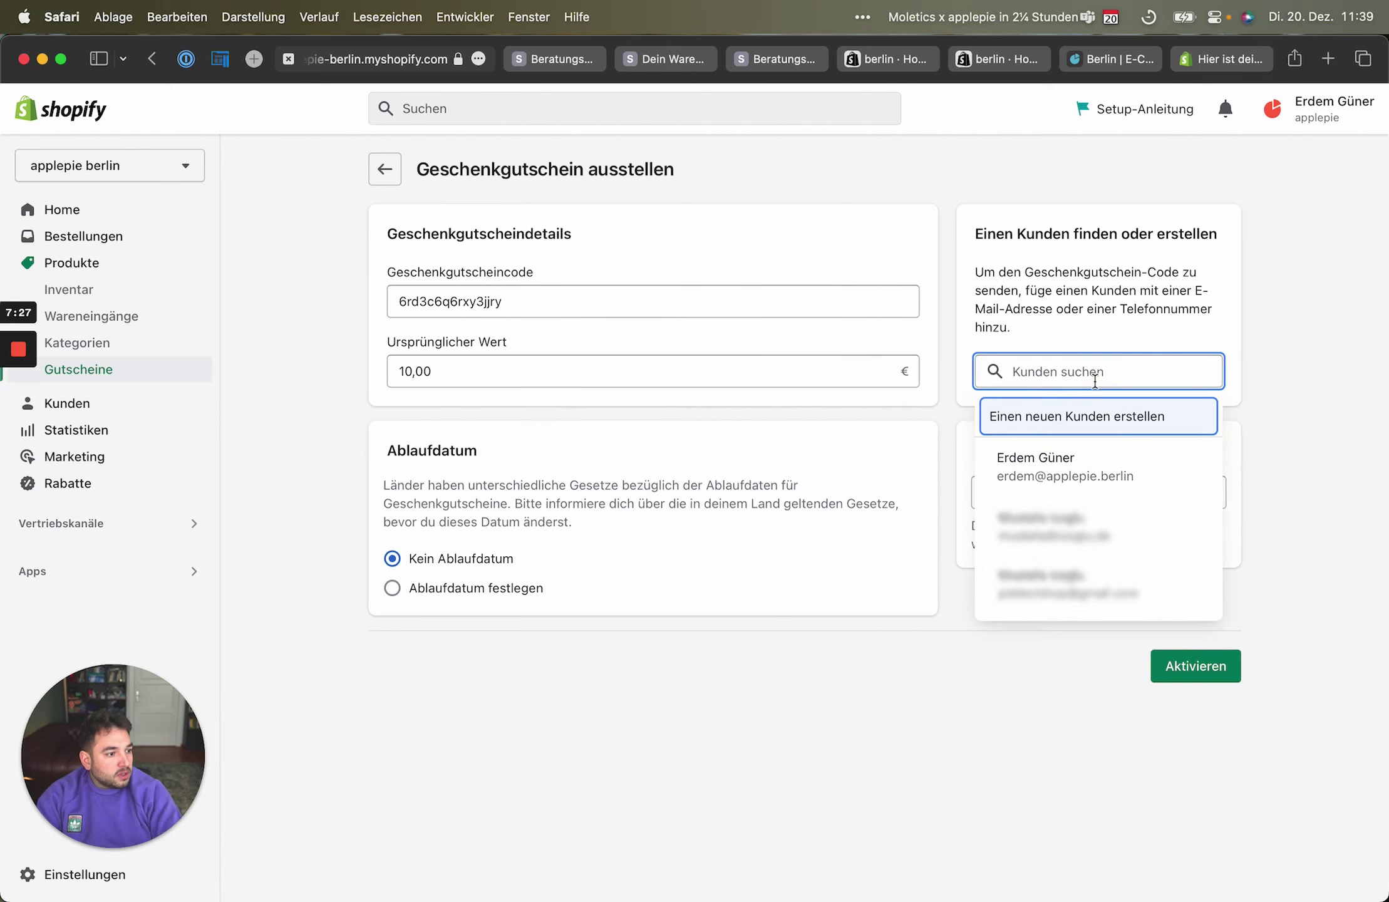
pyautogui.click(1097, 472)
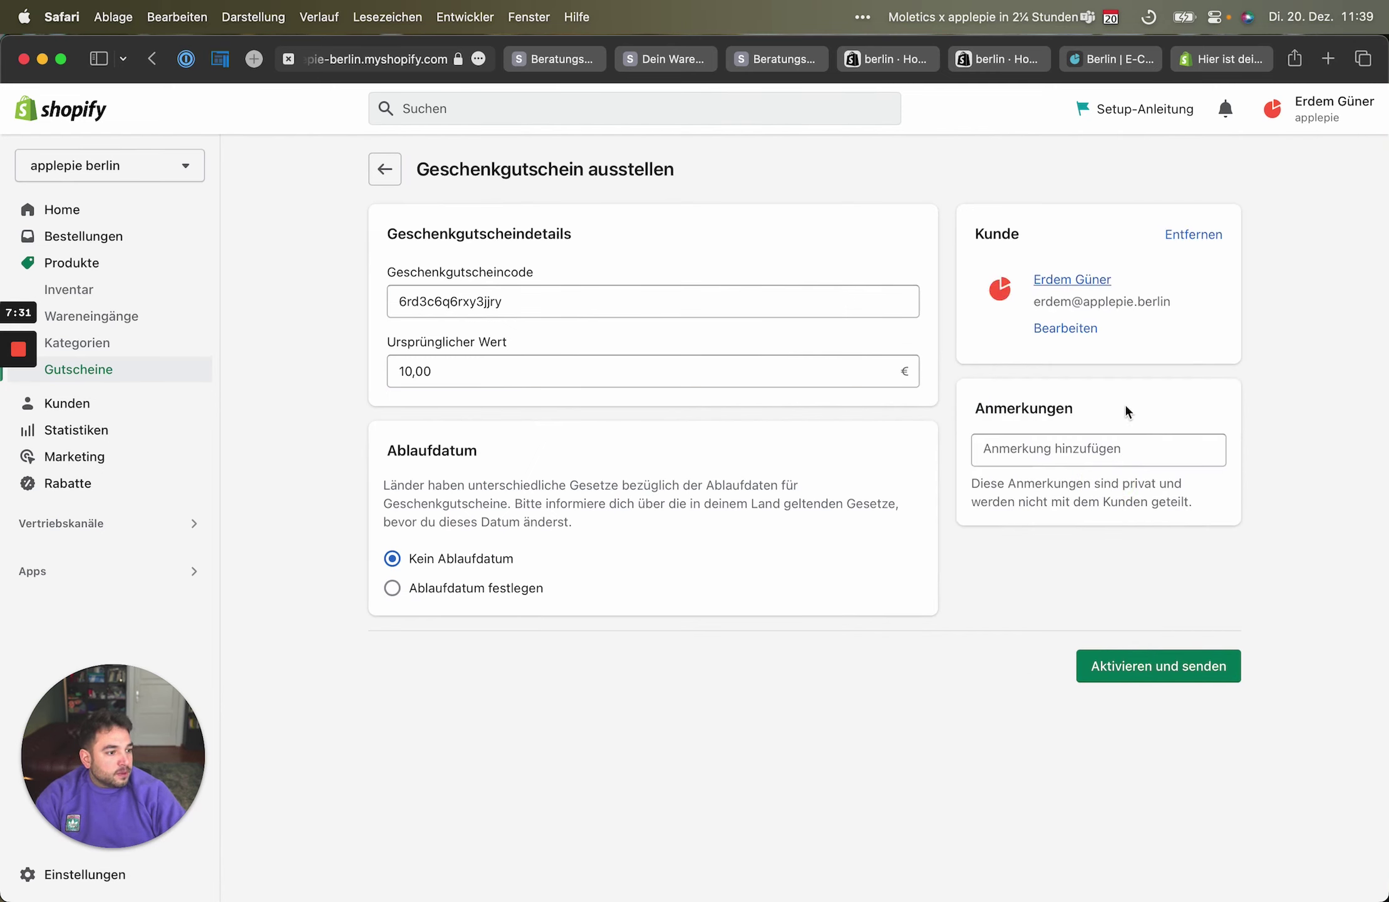
# Add the private note "Wiedergutmachung für verspäteten Versandt" to the gift card
pyautogui.click(1105, 446)
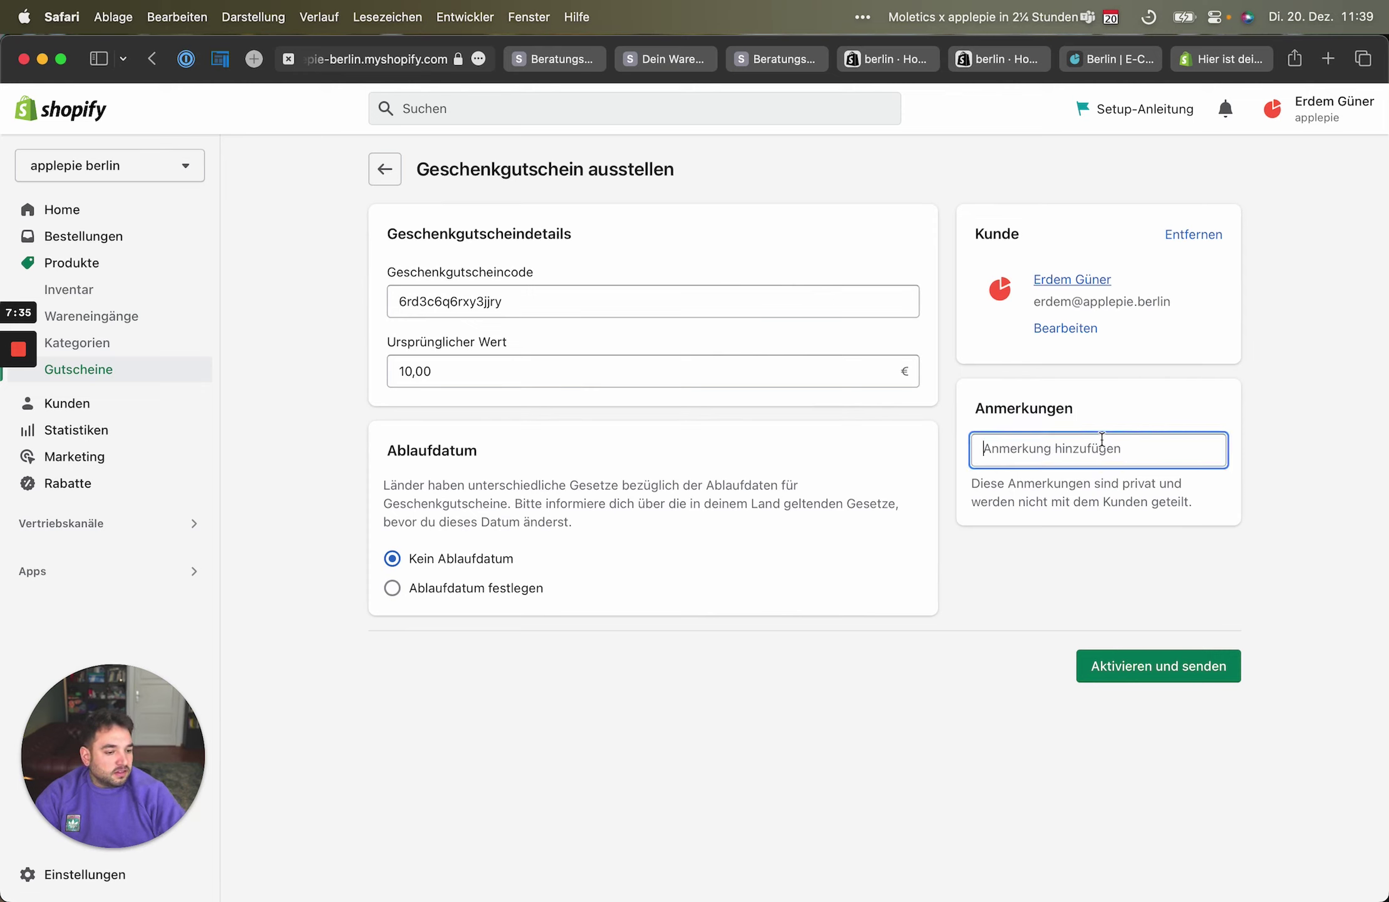
pyautogui.write('Wieder')
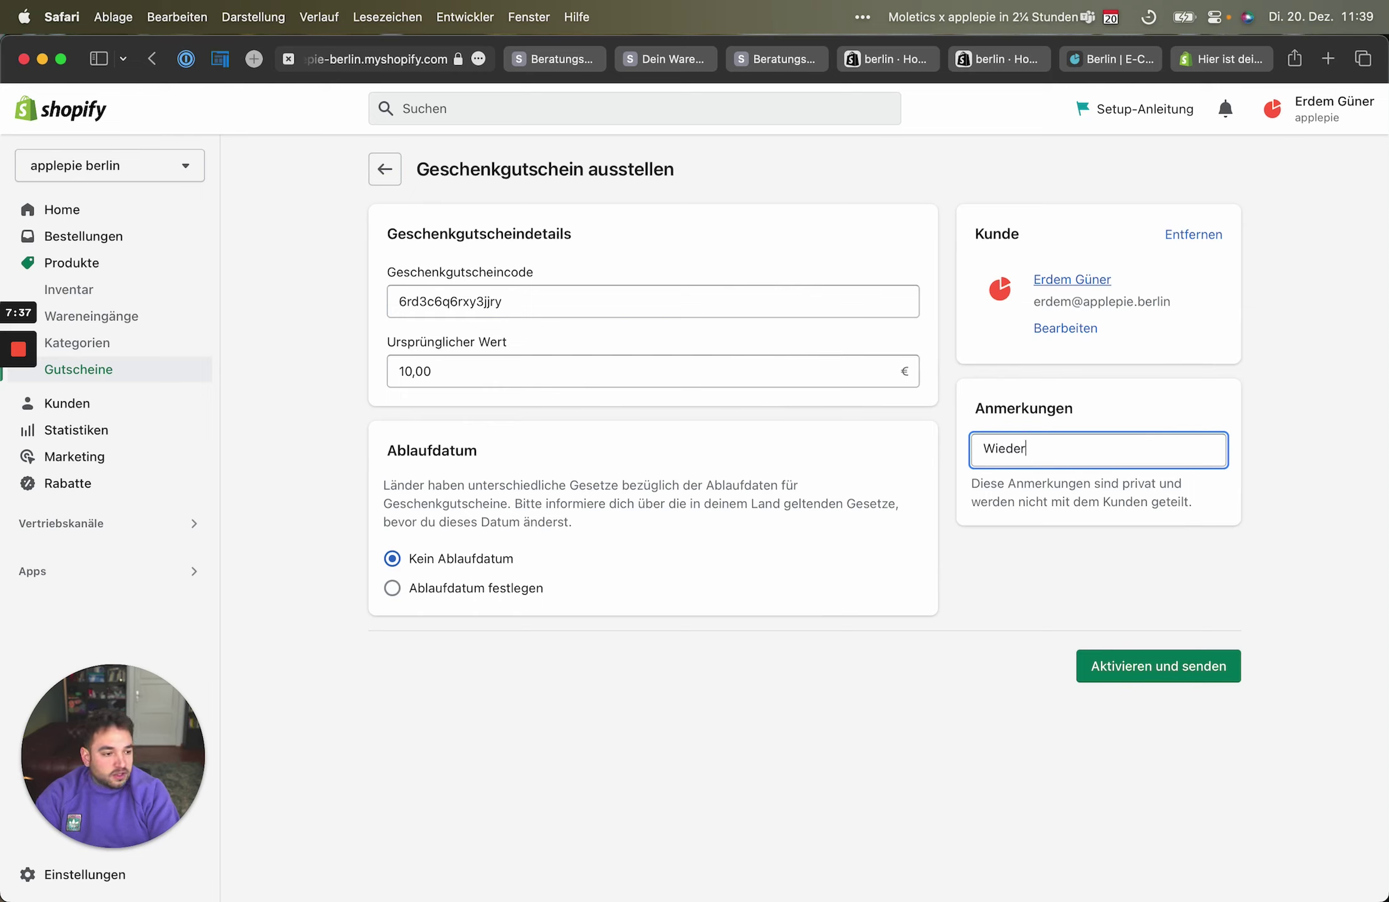
pyautogui.write('kgut')
pyautogui.press('BackSpace')
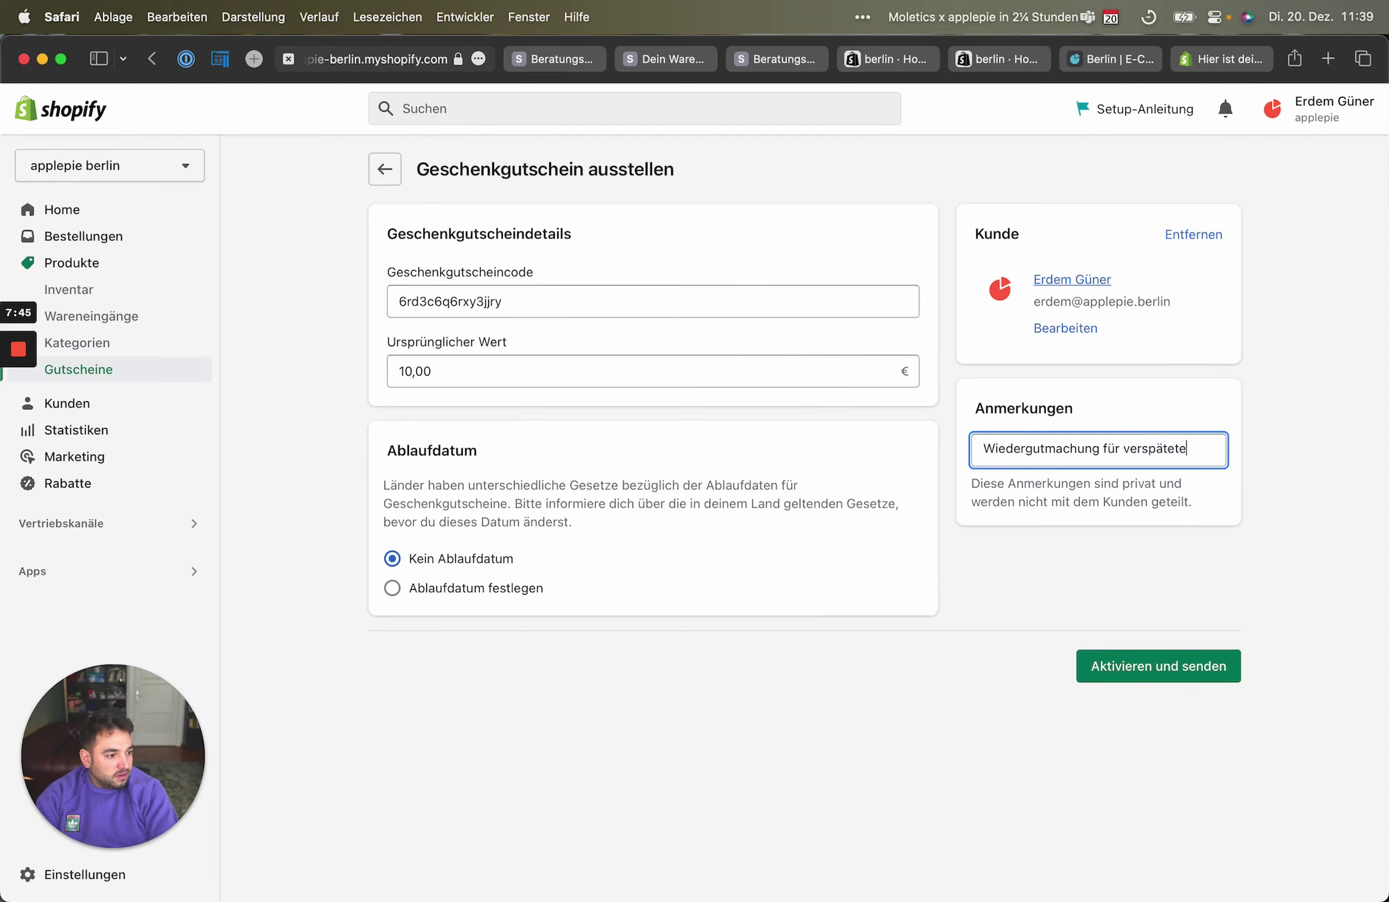
pyautogui.write('Versandt')
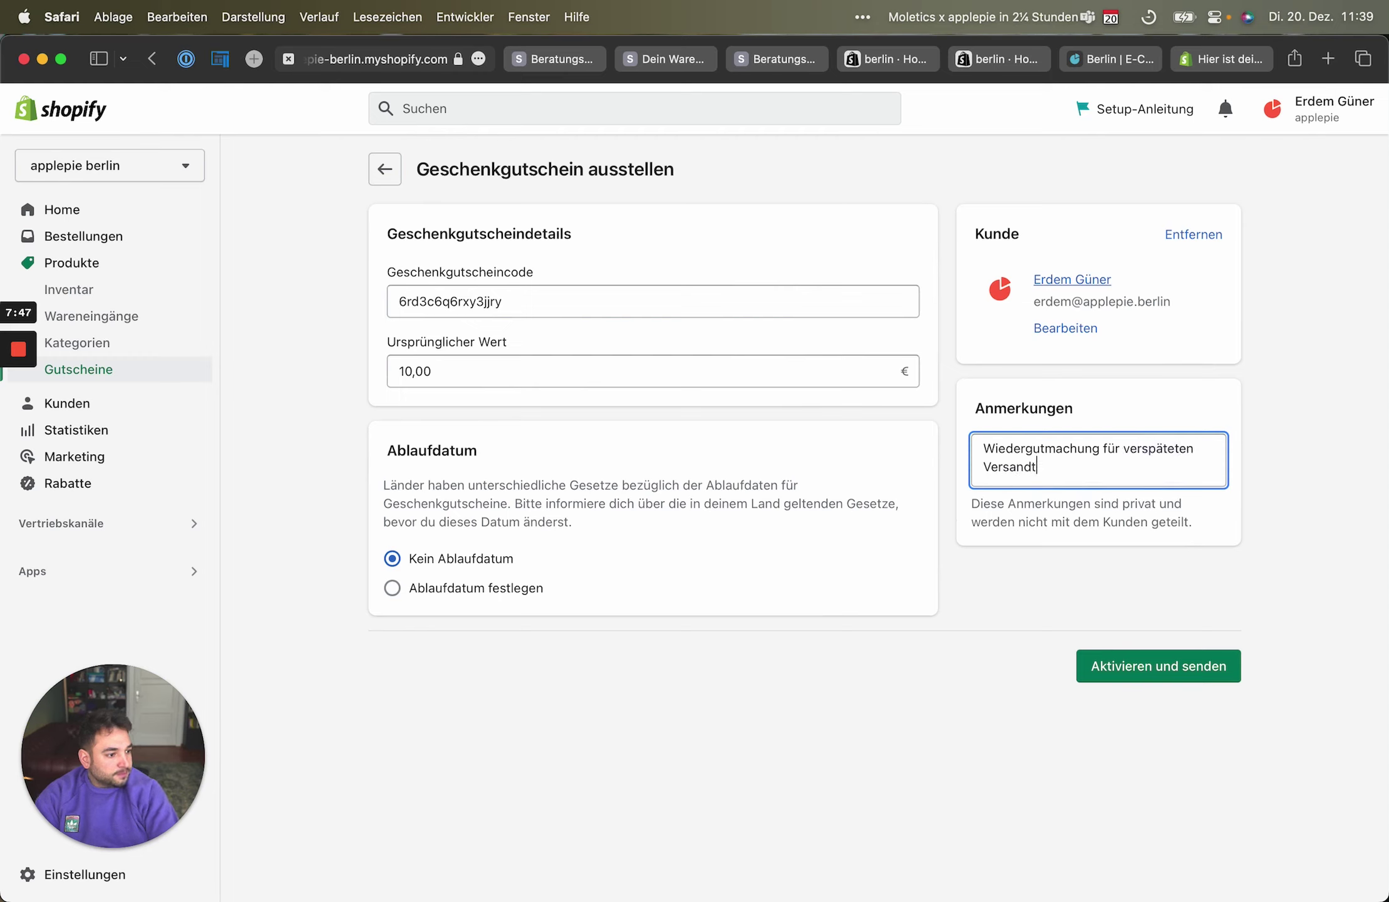
# Activate and send the 10,00 € gift card to the customer, and copy its code from the confirmation
pyautogui.click(620, 313)
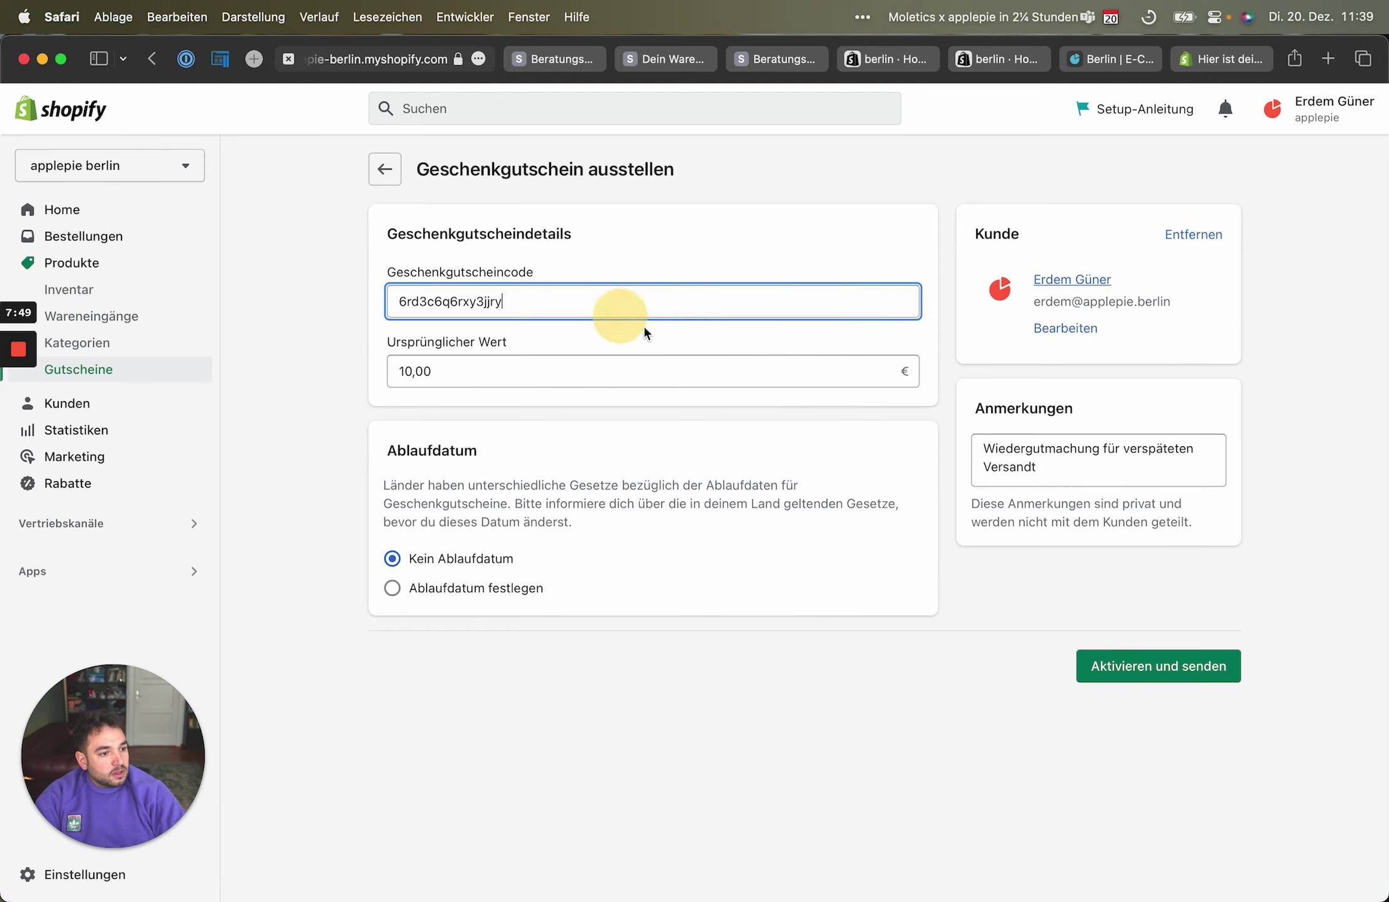
pyautogui.click(603, 373)
pyautogui.click(1159, 668)
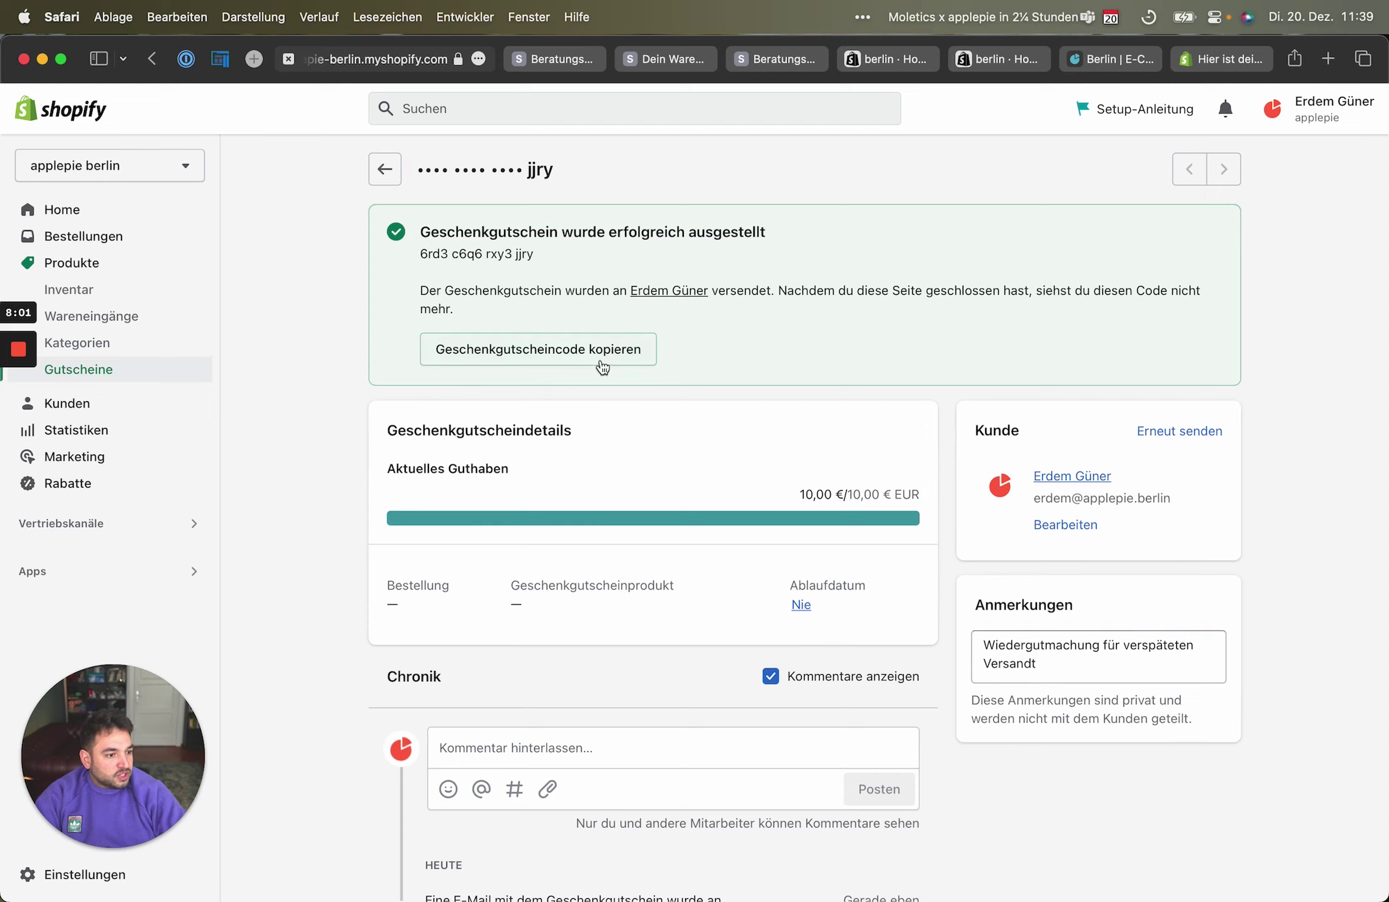
pyautogui.click(465, 351)
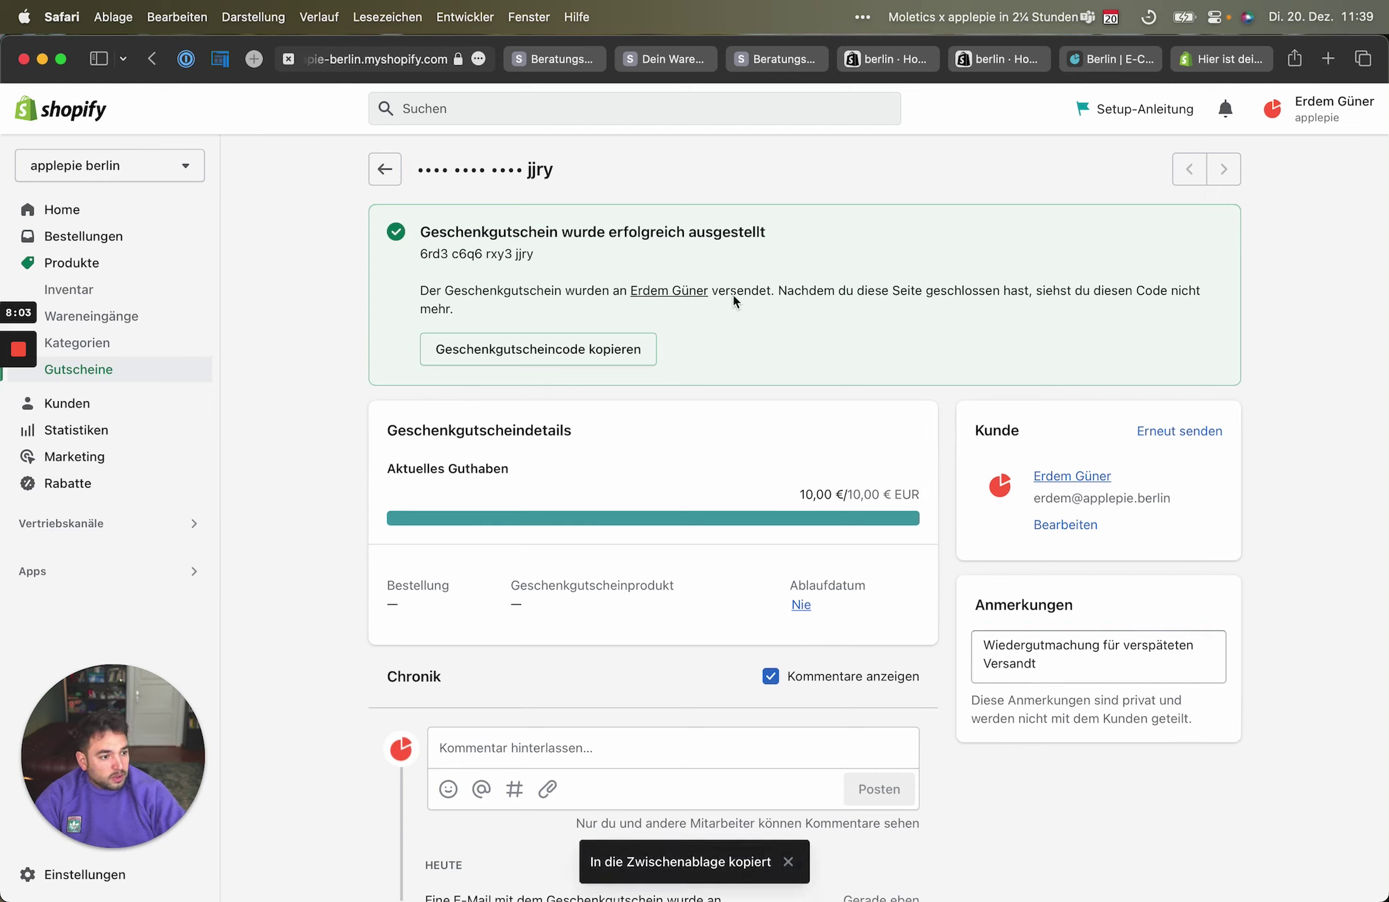
pyautogui.scroll(-4, 1014, 538)
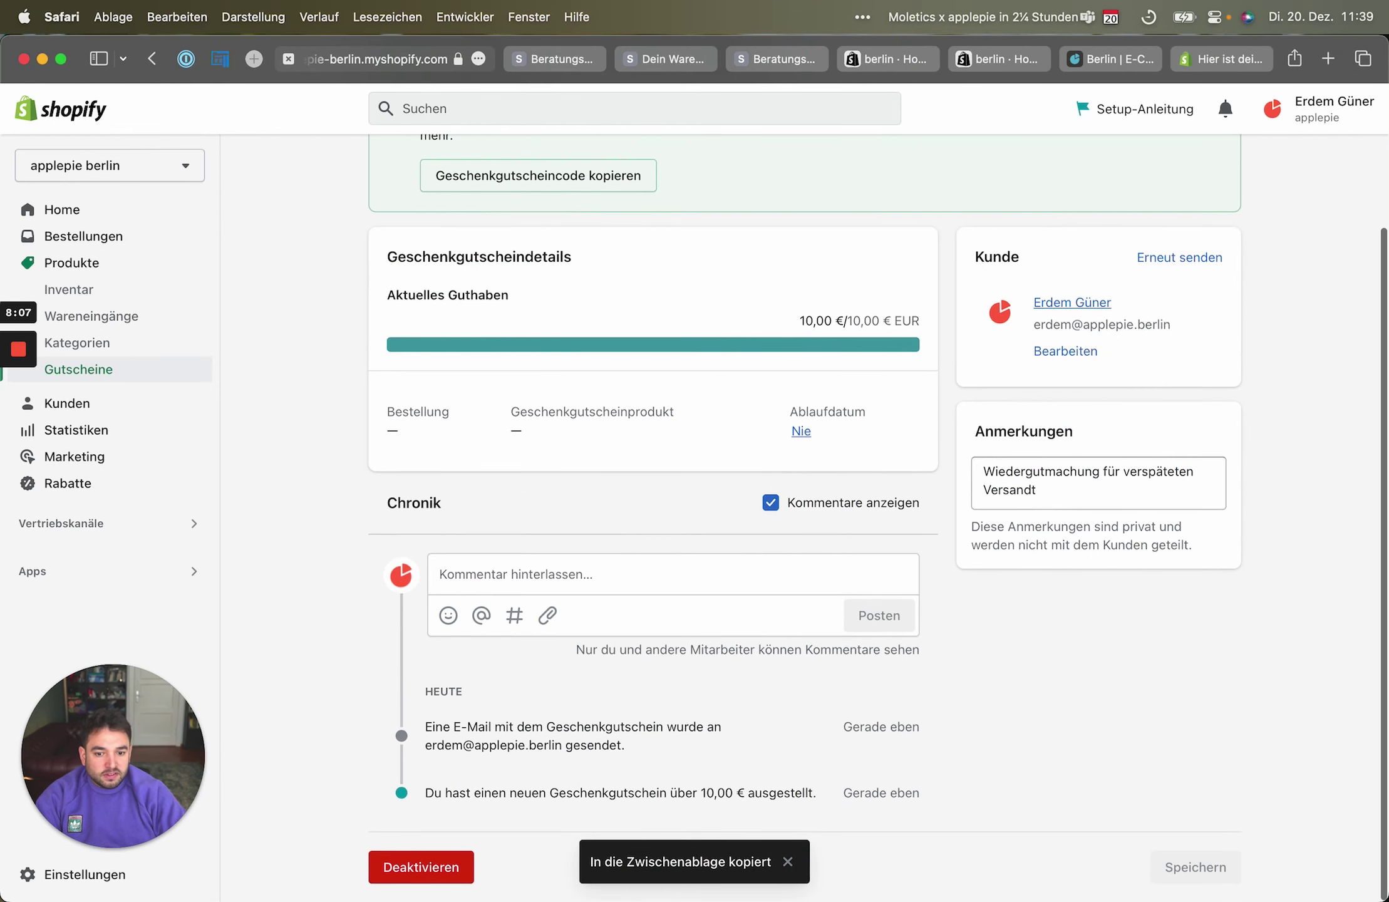
# Switch to Outlook and open the gift card page from the received gift card e-mail
pyautogui.press('super+Tab')
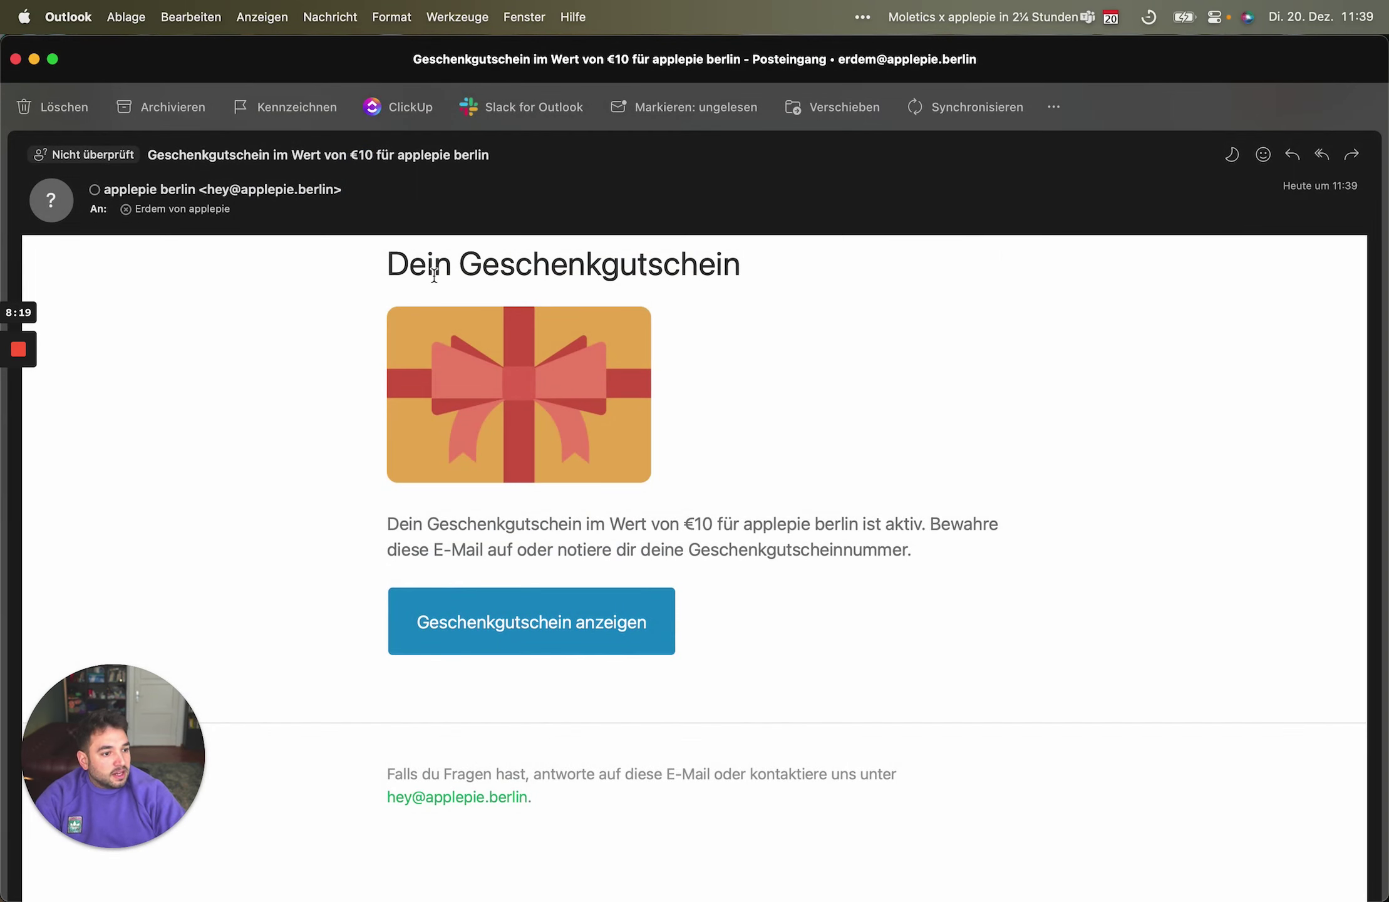
pyautogui.moveTo(382, 267); pyautogui.dragTo(775, 248)
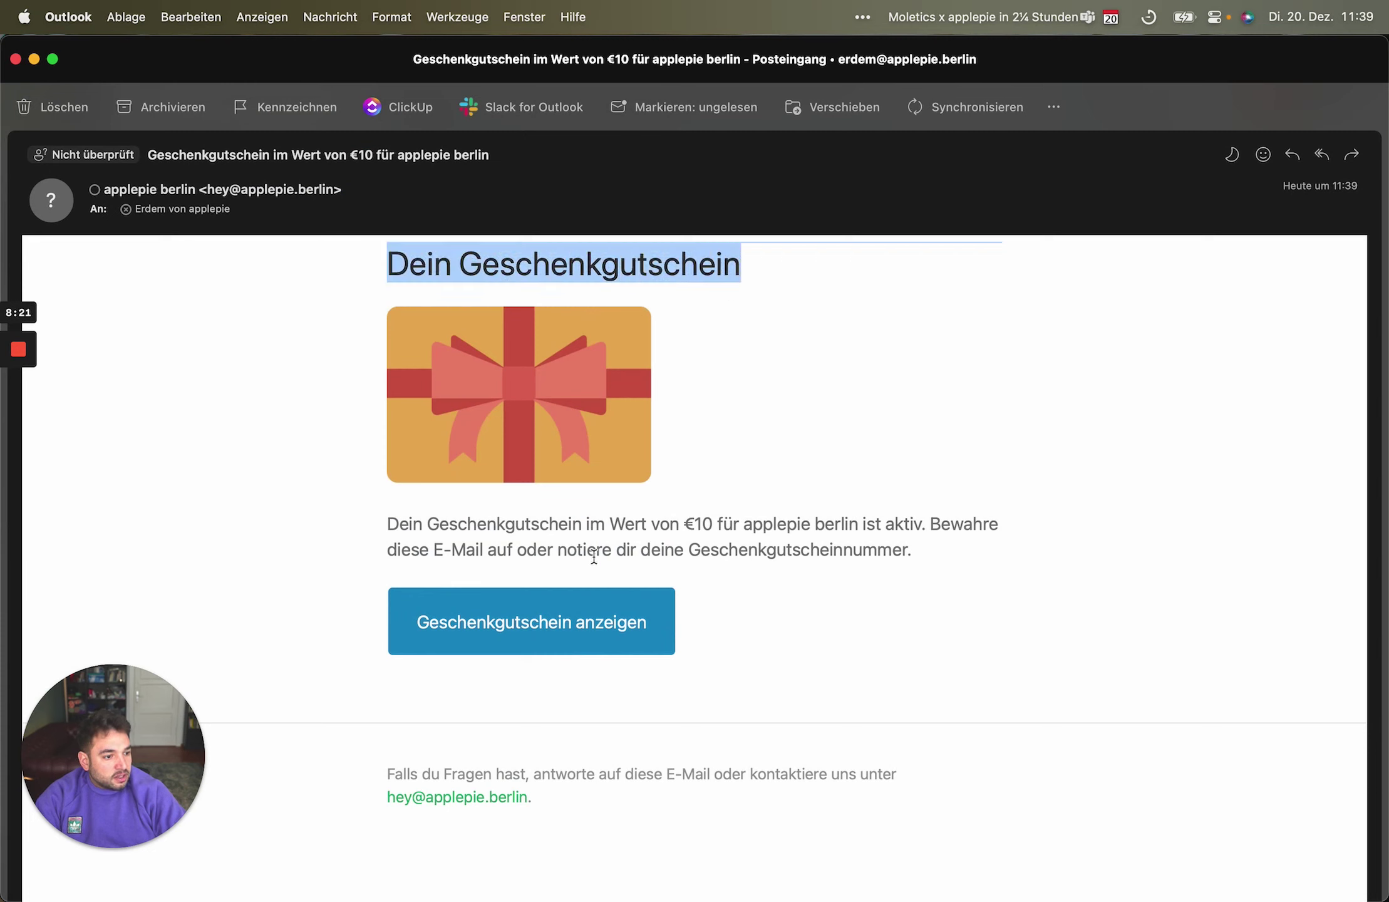
pyautogui.click(525, 635)
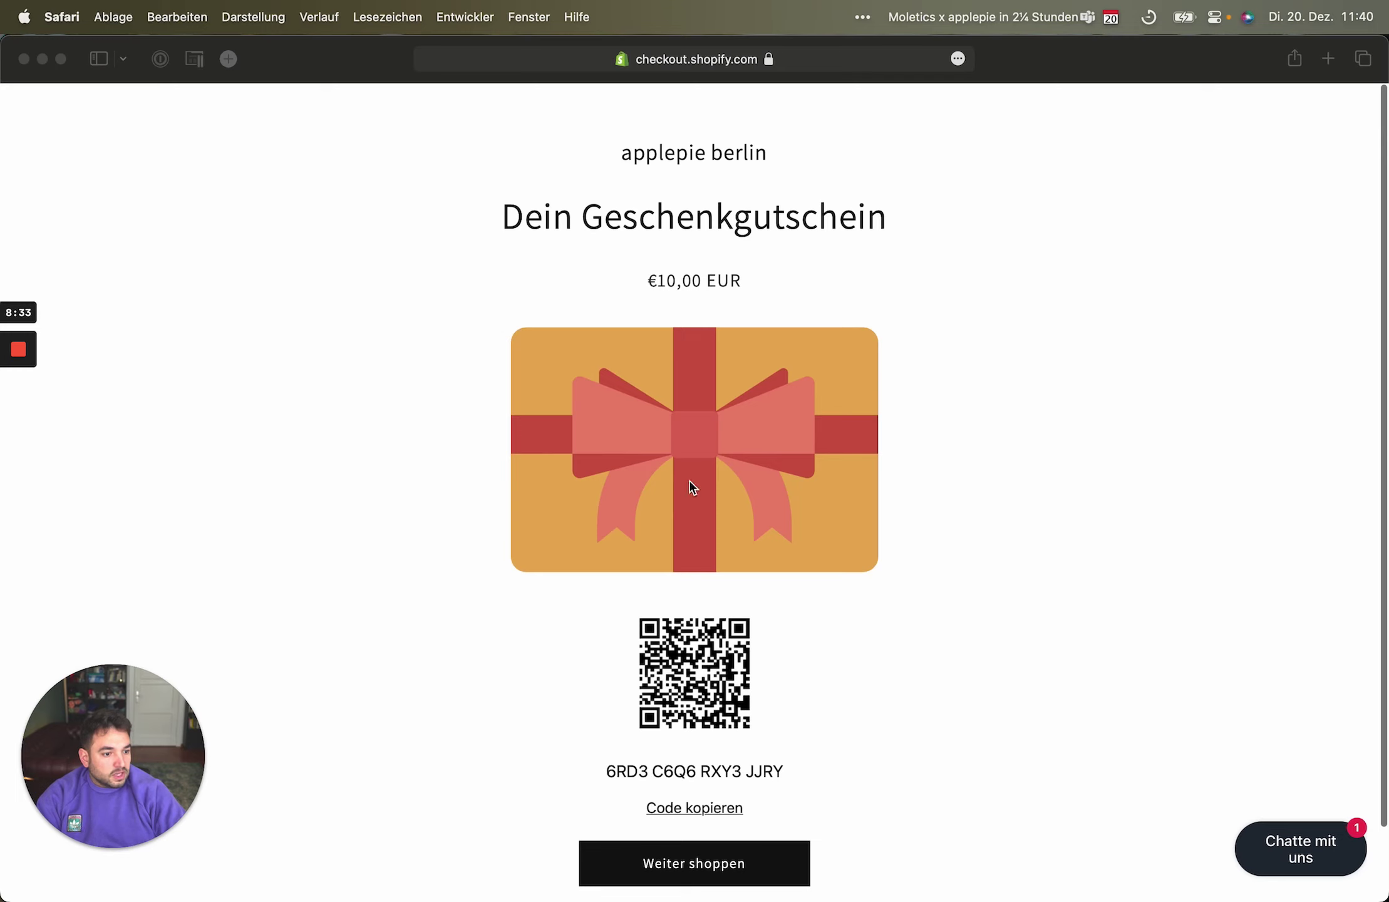
pyautogui.click(700, 440)
pyautogui.click(586, 379)
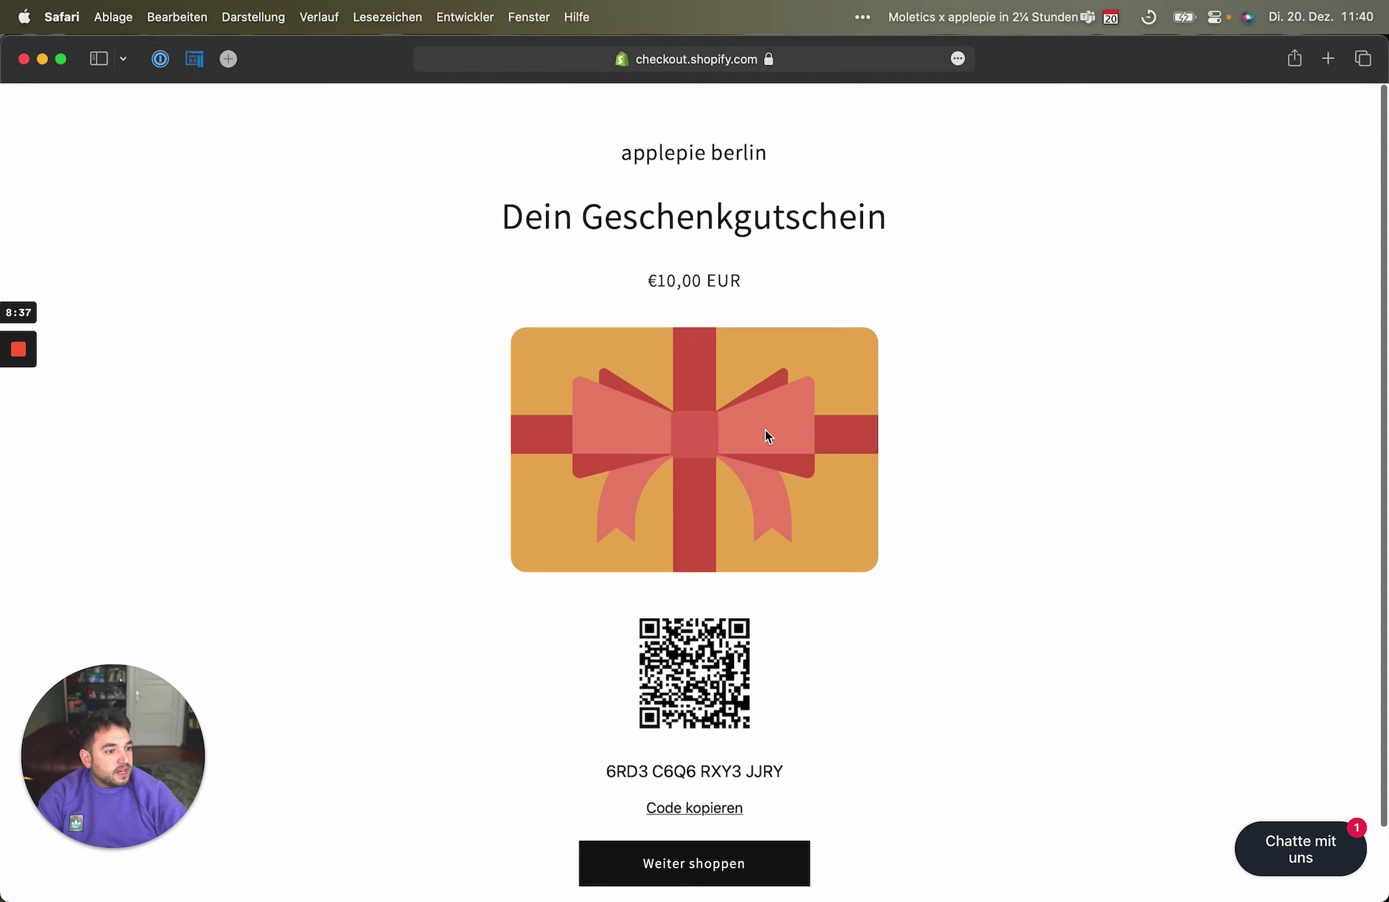
pyautogui.moveTo(585, 376); pyautogui.dragTo(797, 432)
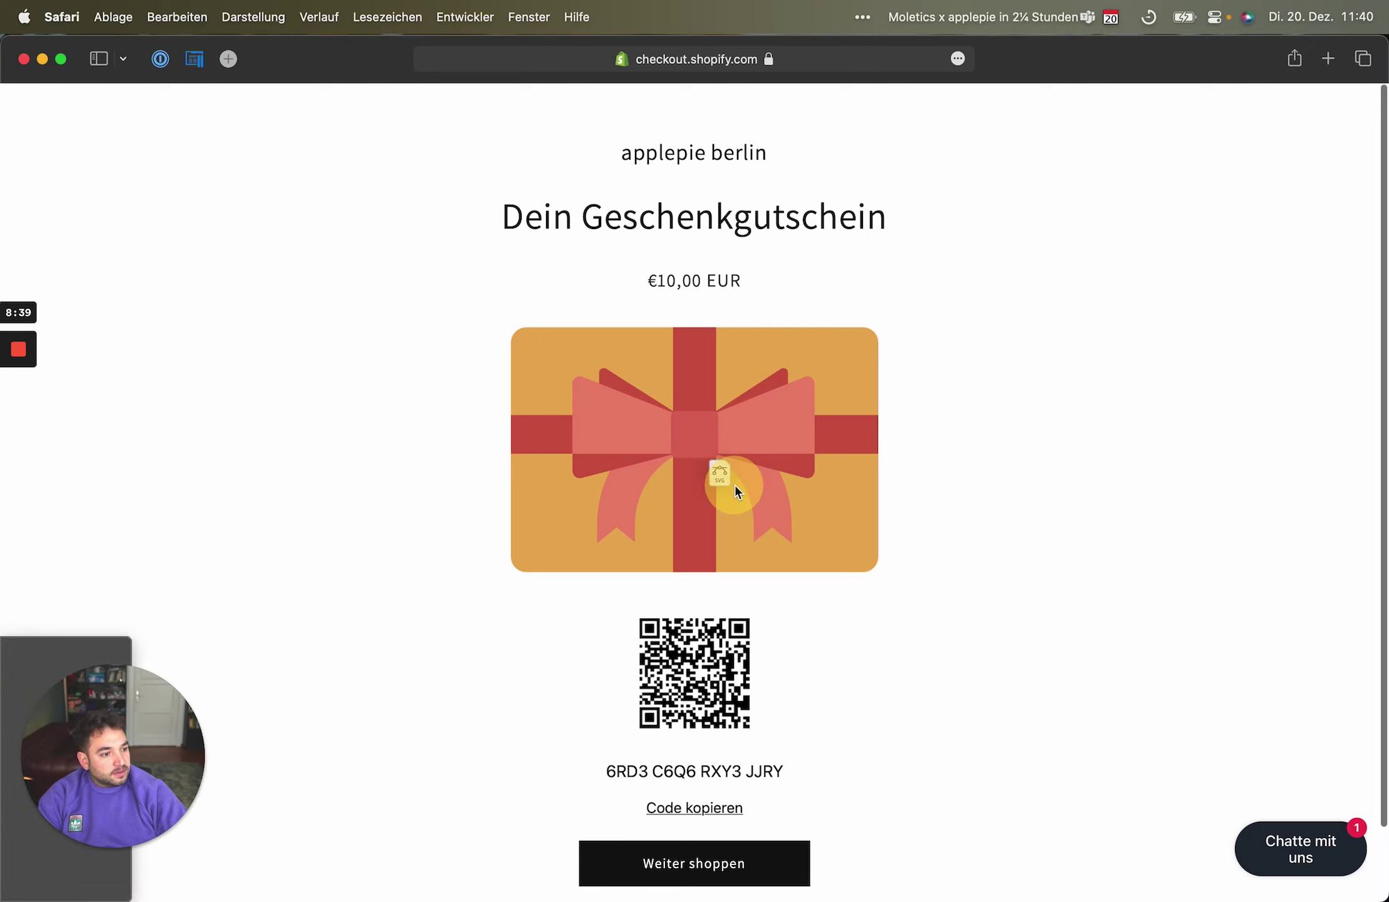
pyautogui.moveTo(734, 490); pyautogui.dragTo(43, 689)
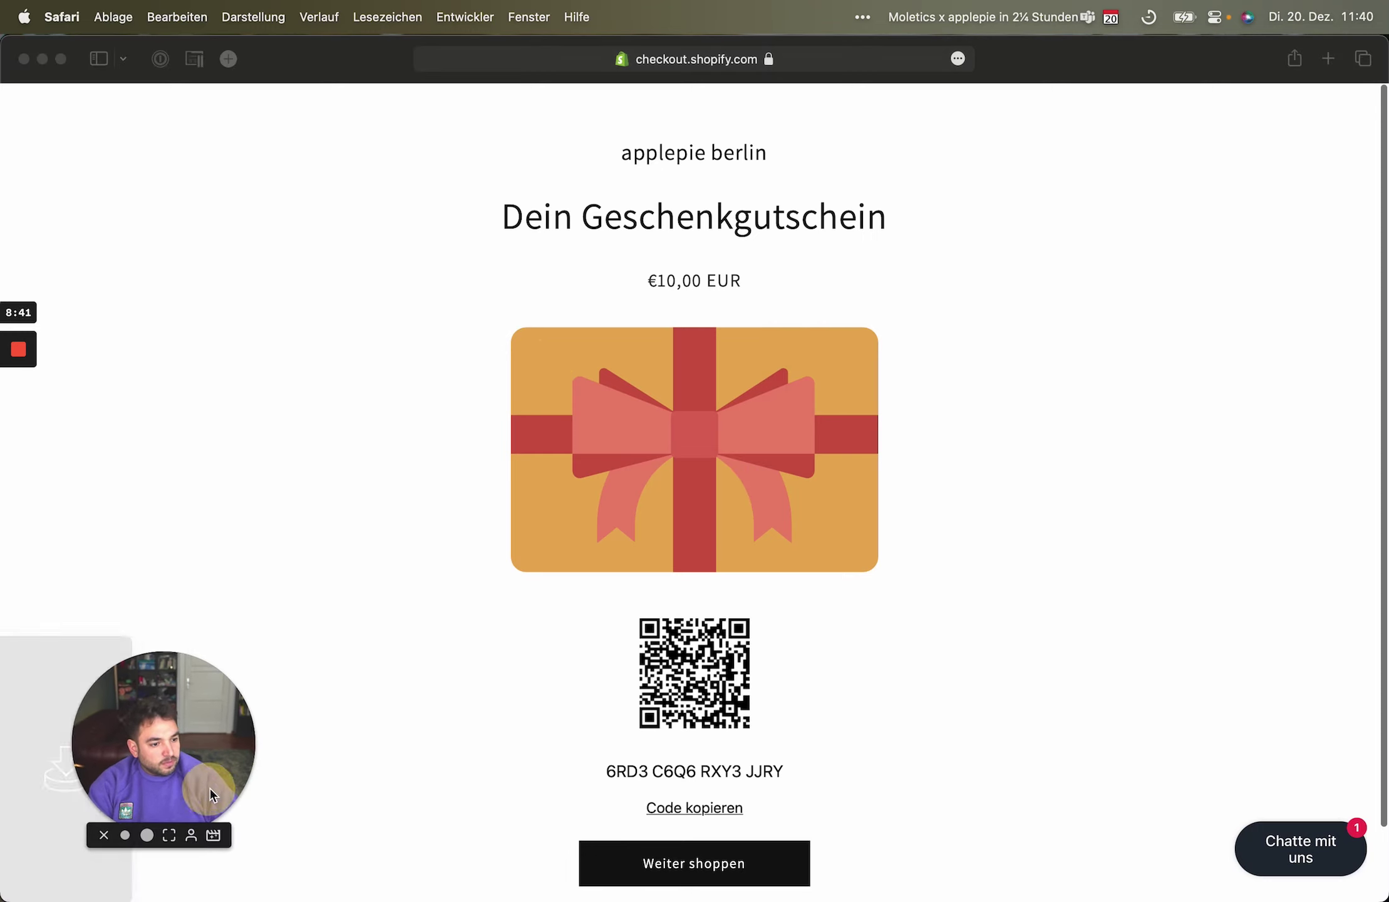
pyautogui.moveTo(382, 794); pyautogui.dragTo(217, 698)
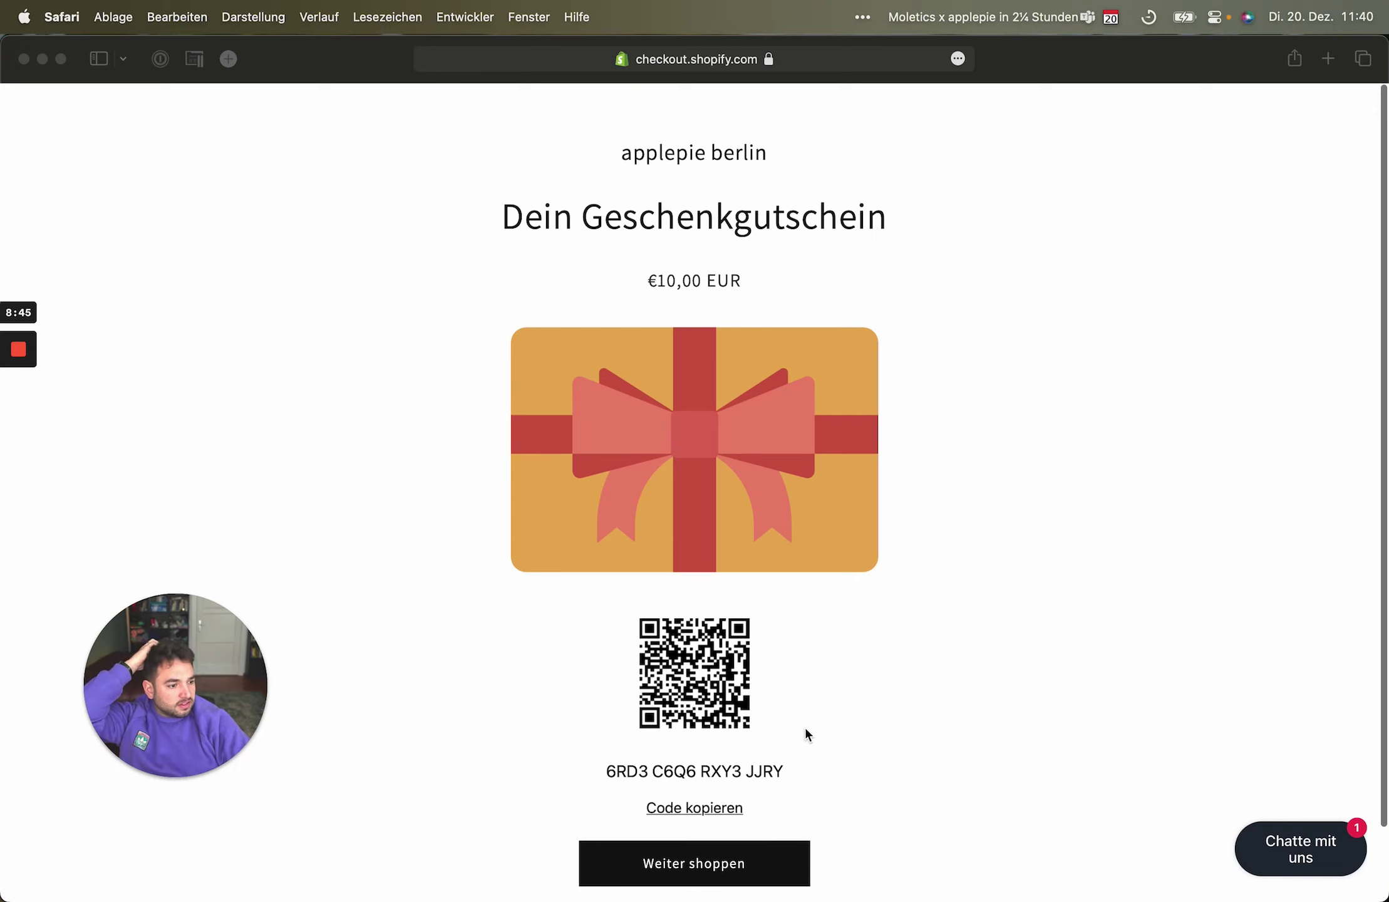
# Copy the gift card code from the customer's gift card page
pyautogui.click(715, 811)
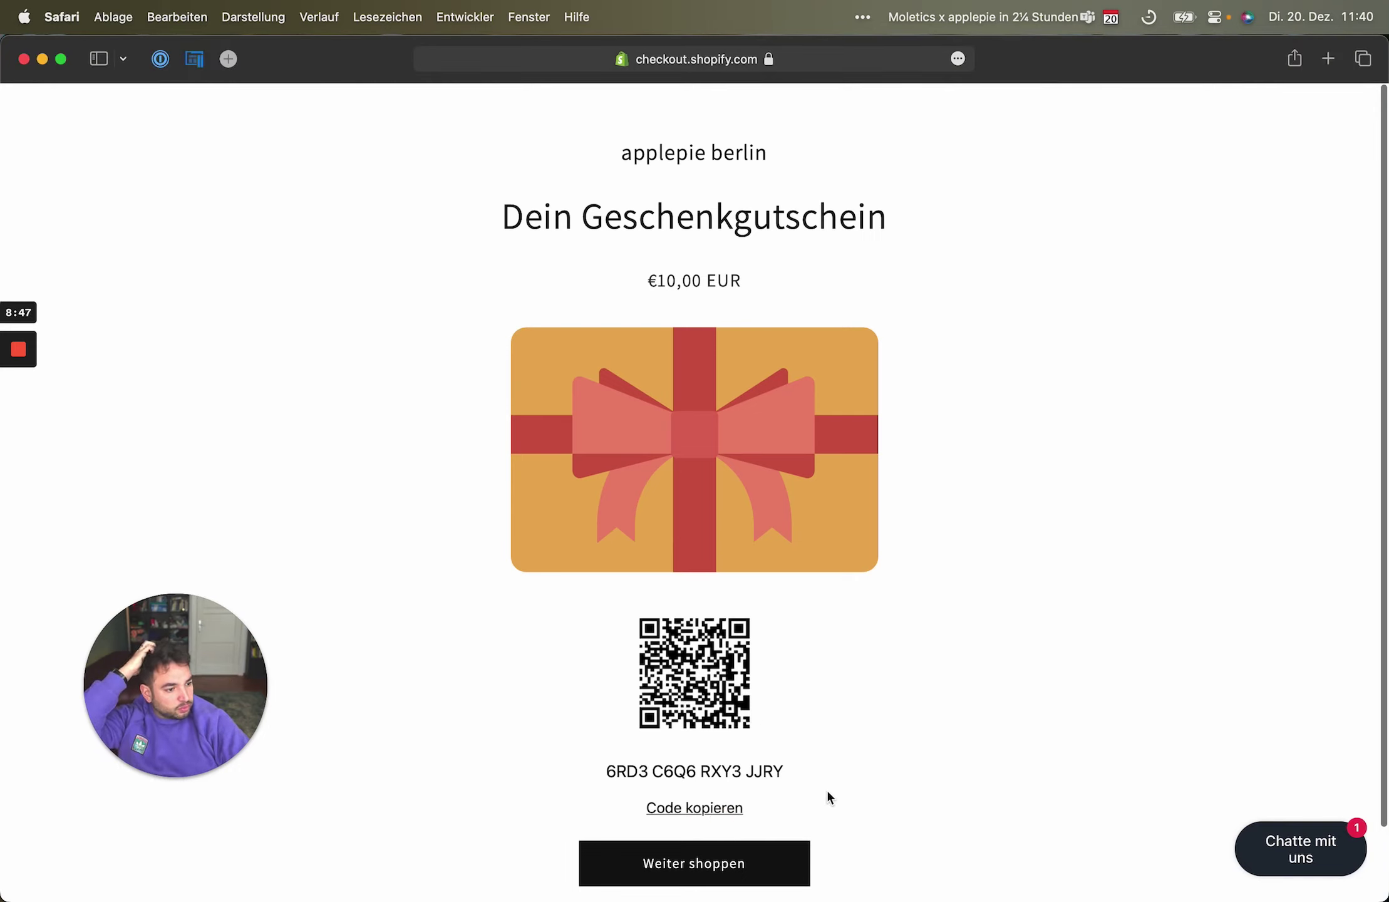
pyautogui.moveTo(722, 697); pyautogui.dragTo(604, 665)
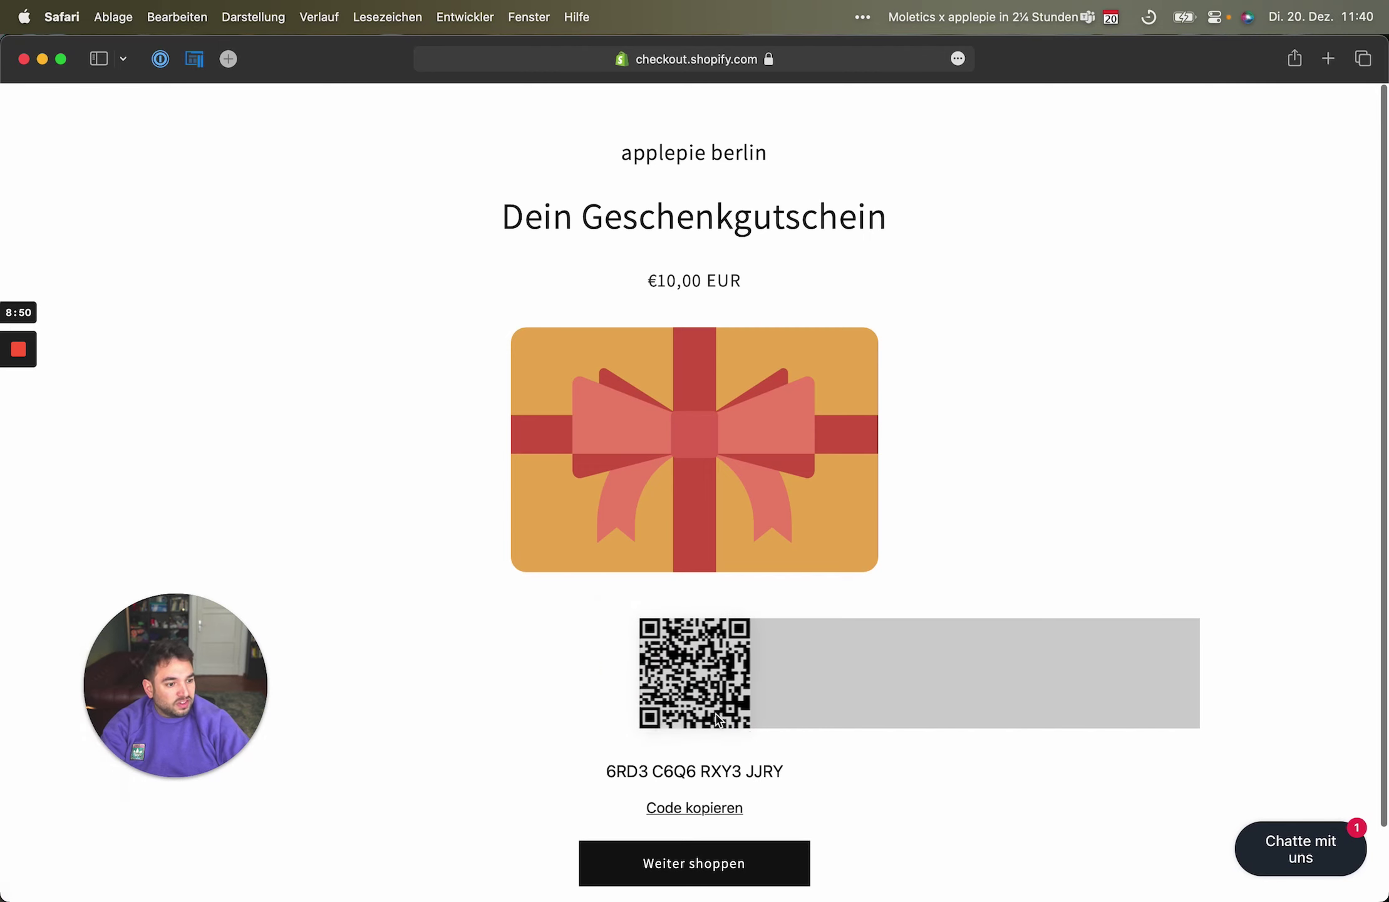
pyautogui.moveTo(580, 763); pyautogui.dragTo(845, 779)
pyautogui.press('super+c')
# Continue to the shop, put one Apfelauflauf in klein / standard into the cart and go to checkout
pyautogui.click(742, 875)
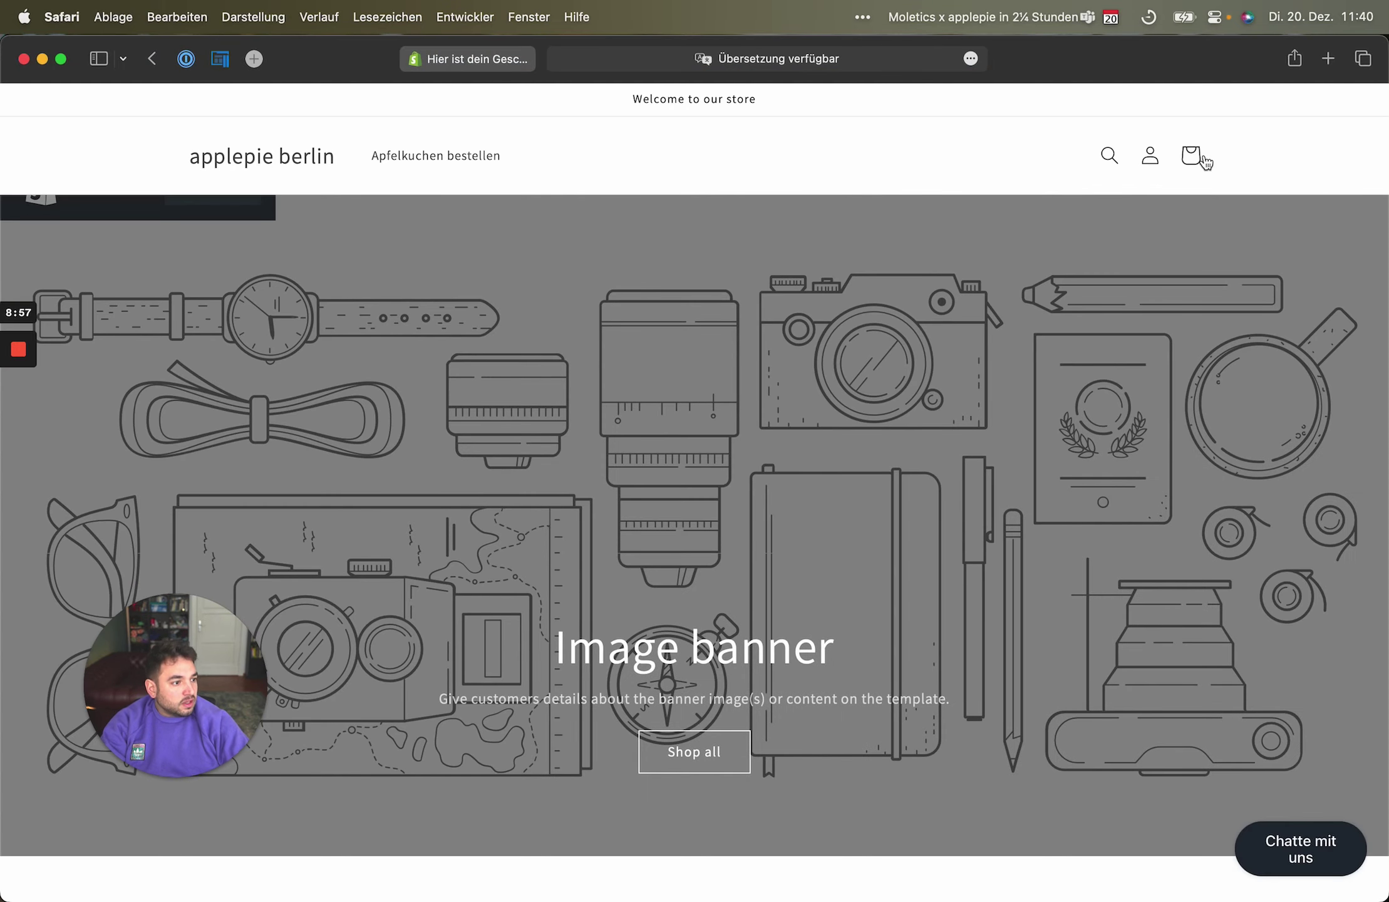
pyautogui.click(1194, 160)
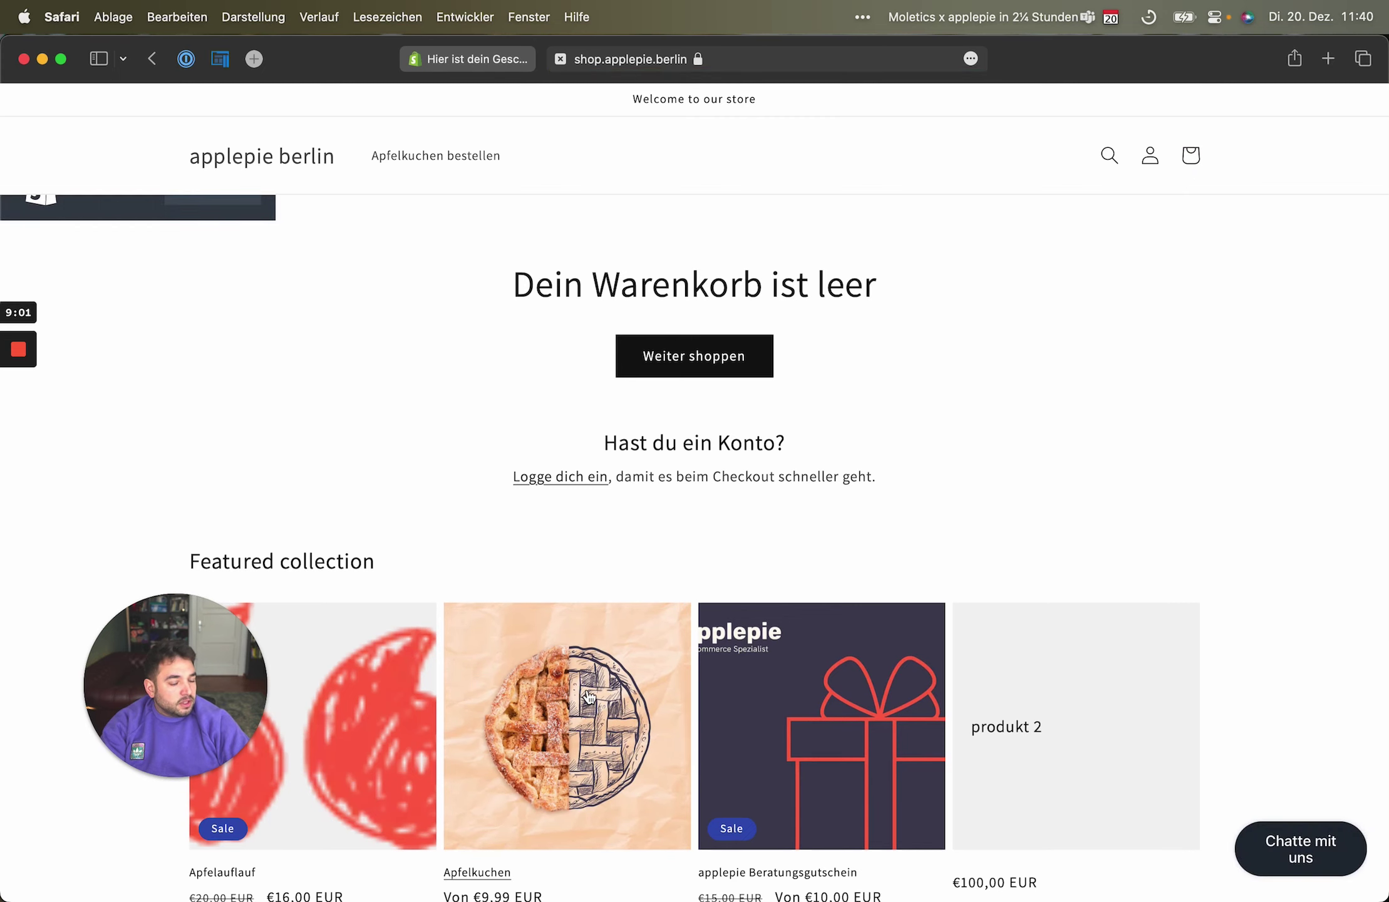
pyautogui.click(731, 359)
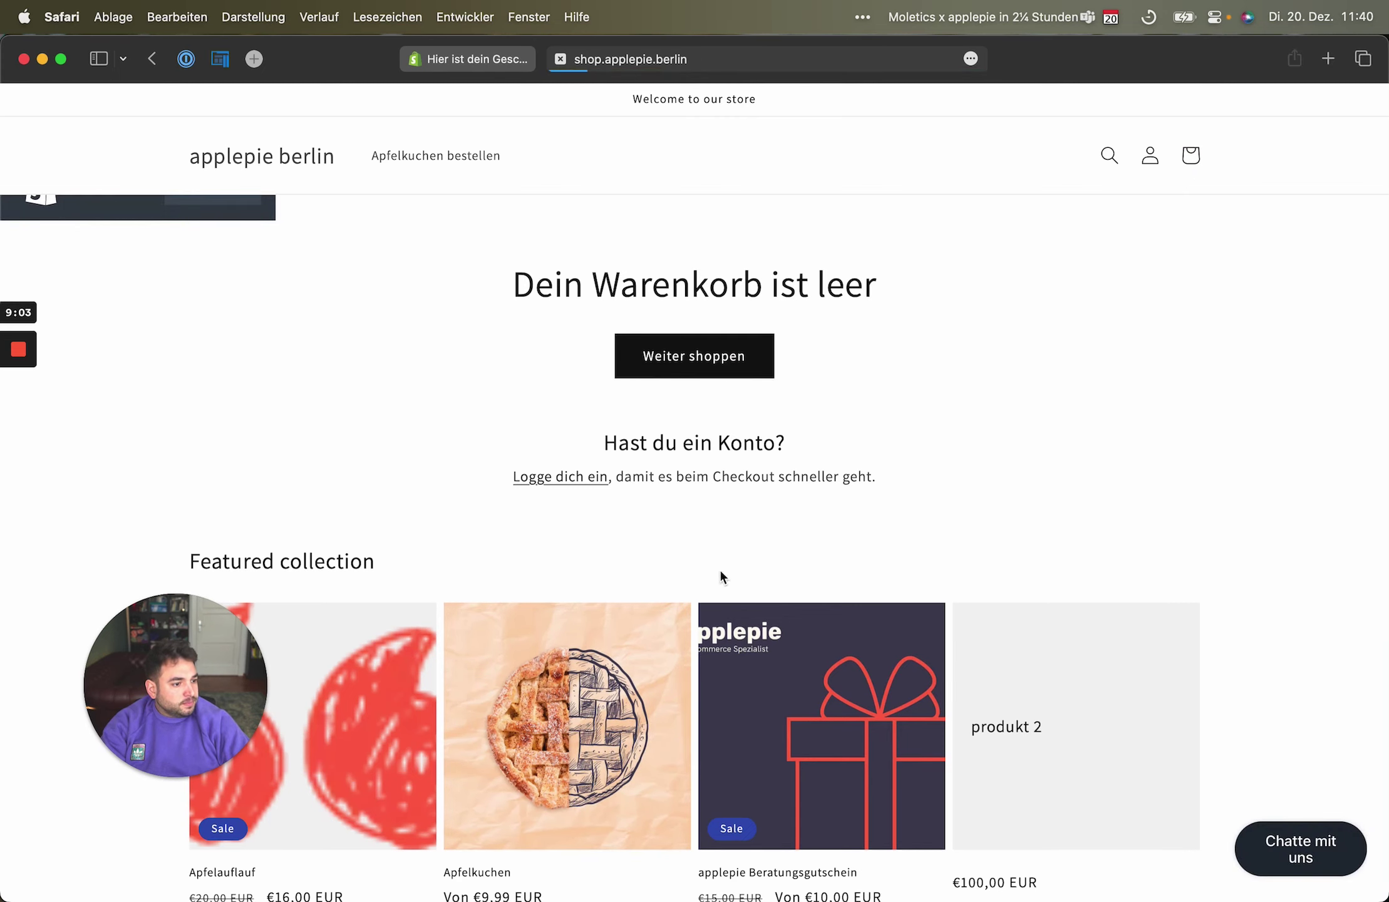
pyautogui.click(407, 743)
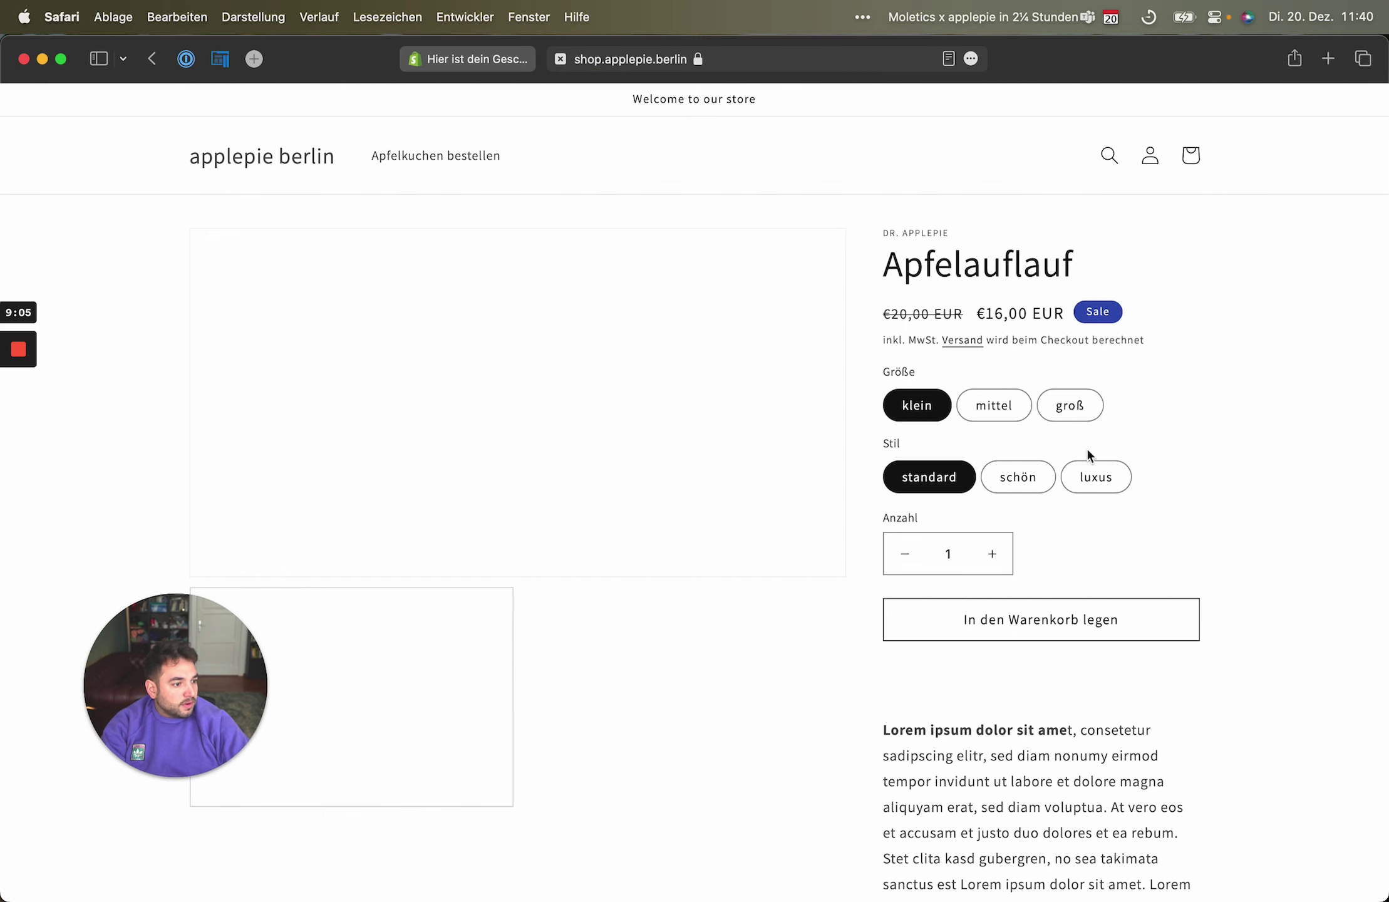
pyautogui.click(980, 632)
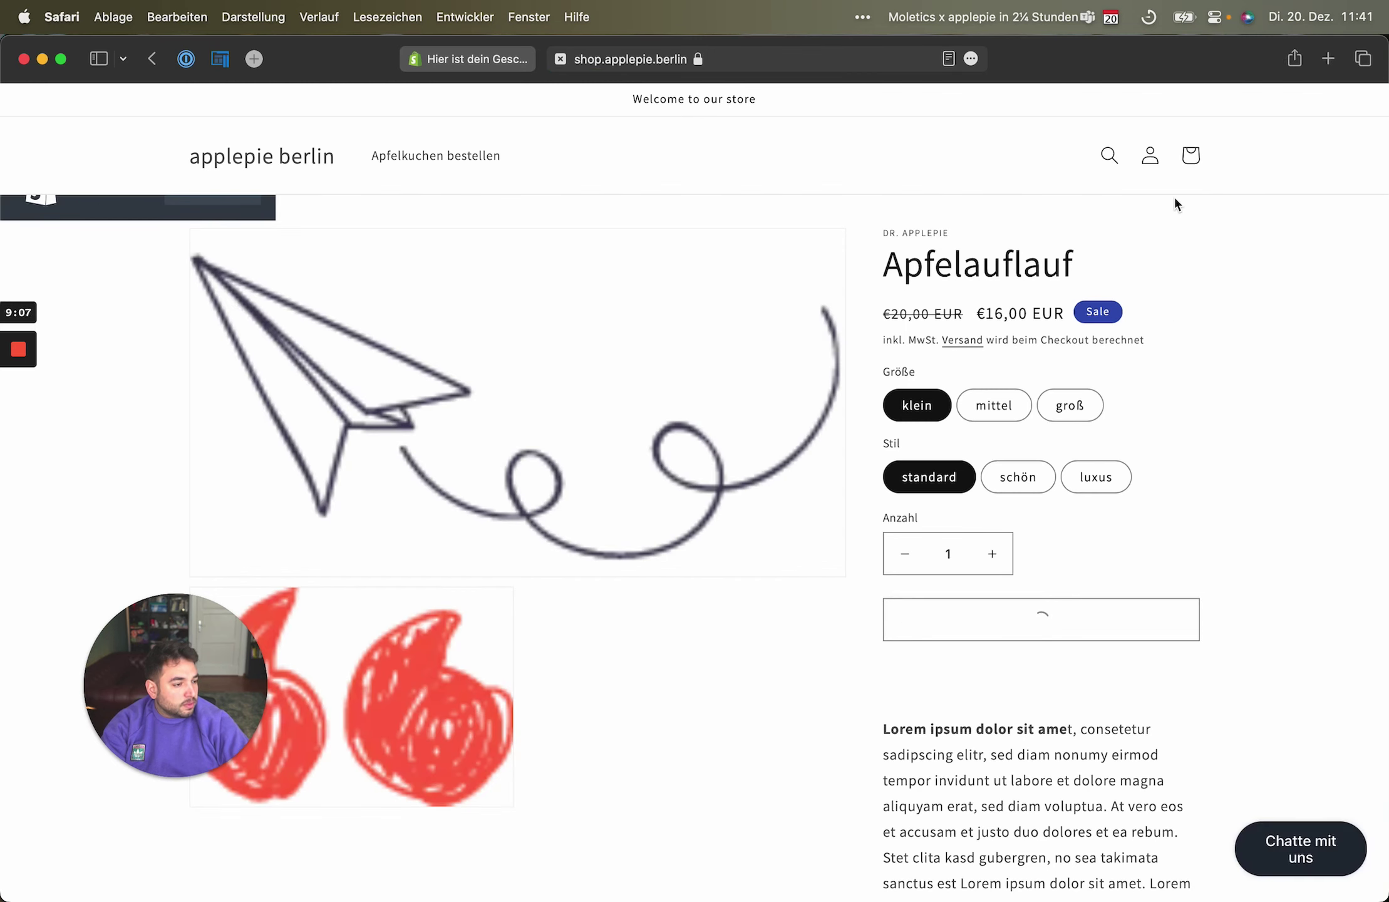
pyautogui.click(1023, 429)
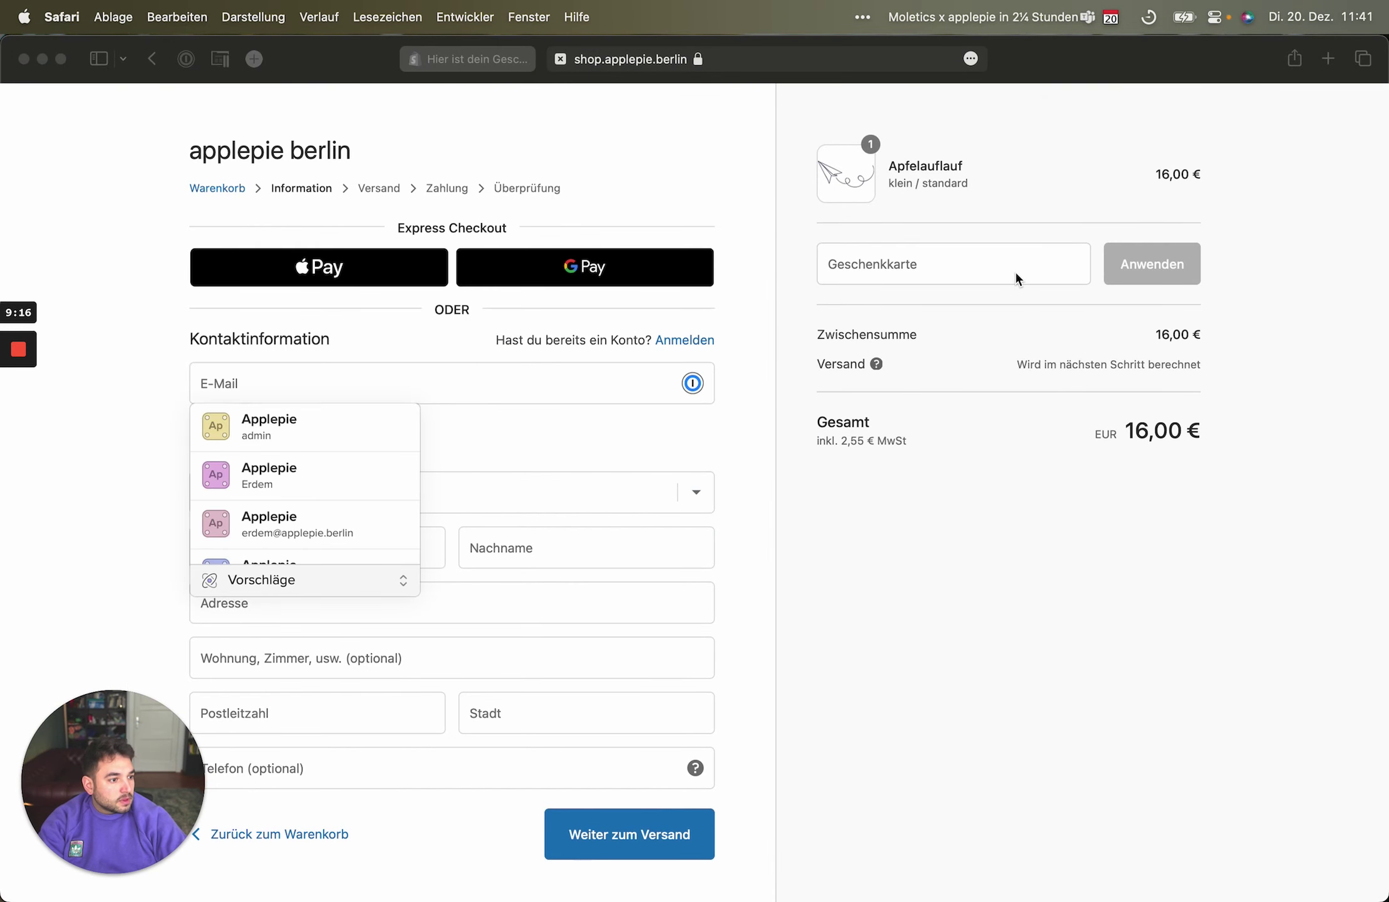
# Paste the copied gift card code into the checkout's Geschenkkarte field, apply it and check the deduction
pyautogui.click(1008, 268)
pyautogui.press('super+v')
pyautogui.click(1155, 287)
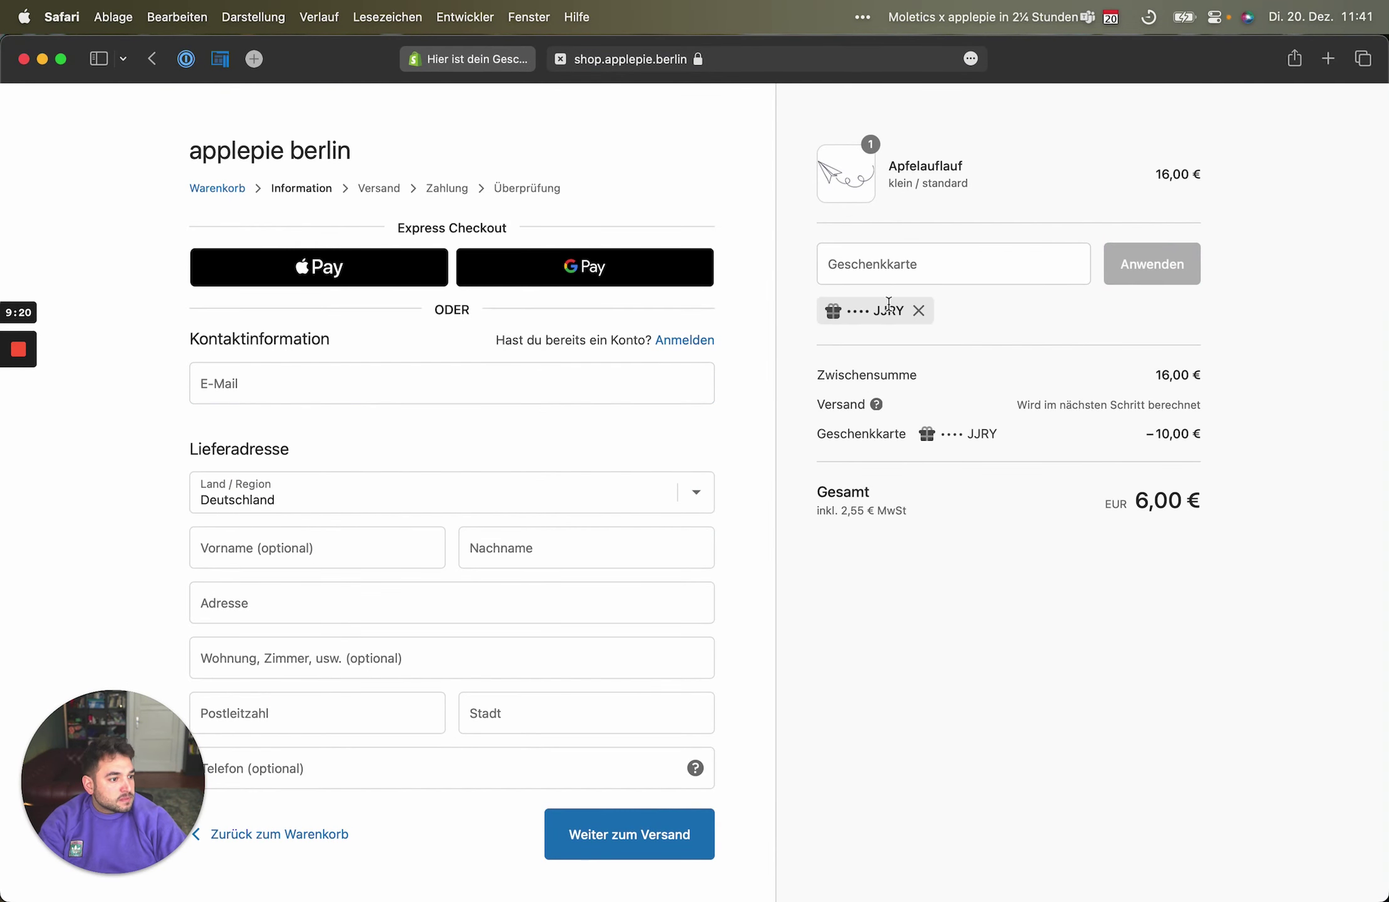
pyautogui.moveTo(1144, 426); pyautogui.dragTo(1225, 471)
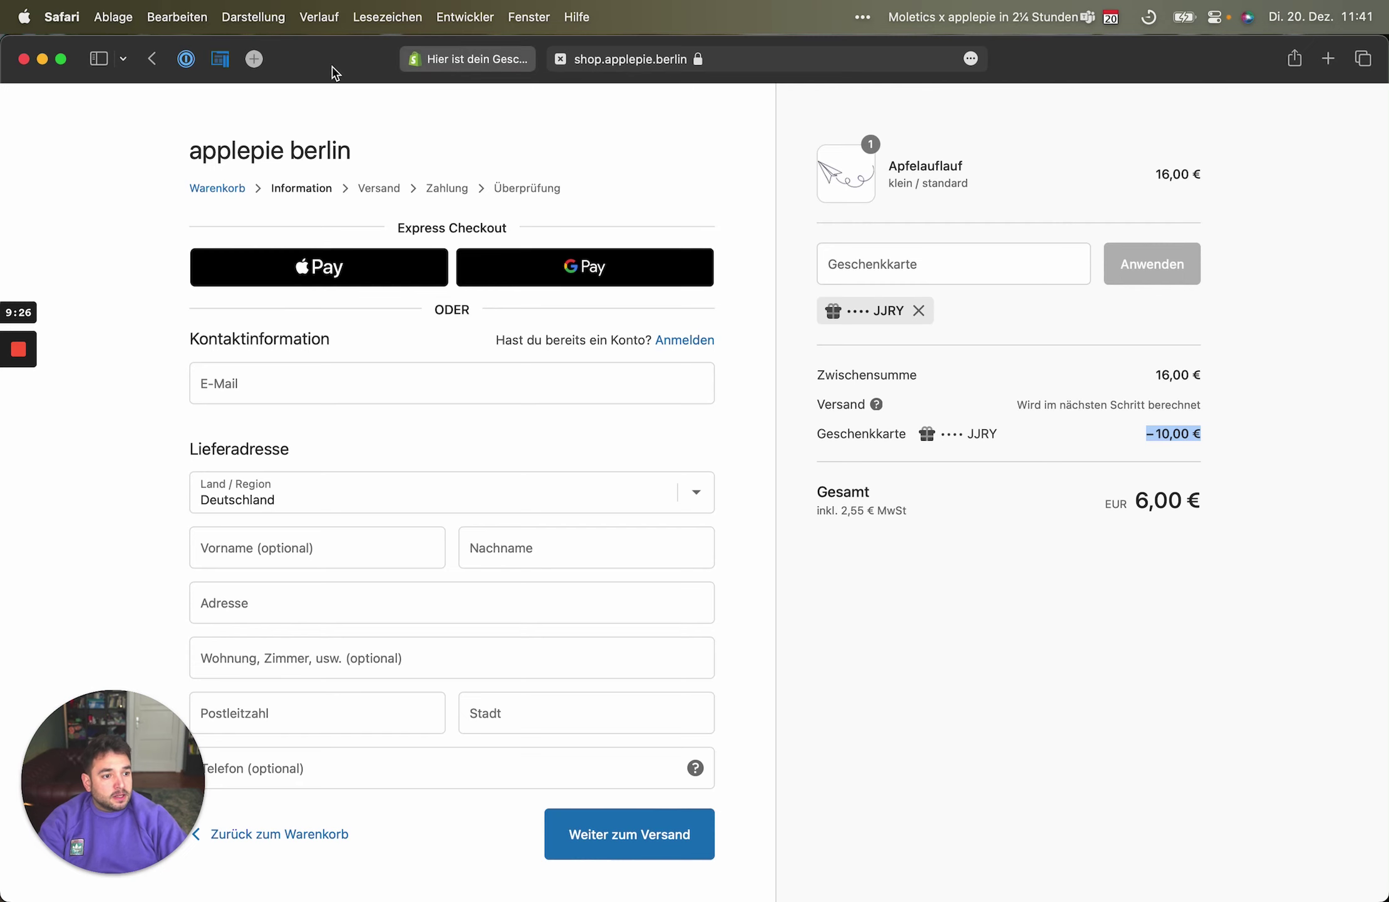
# Close the gift card e-mail, return to the Shopify admin and review the issued gift card's details and note
pyautogui.moveTo(334, 72); pyautogui.dragTo(343, 288)
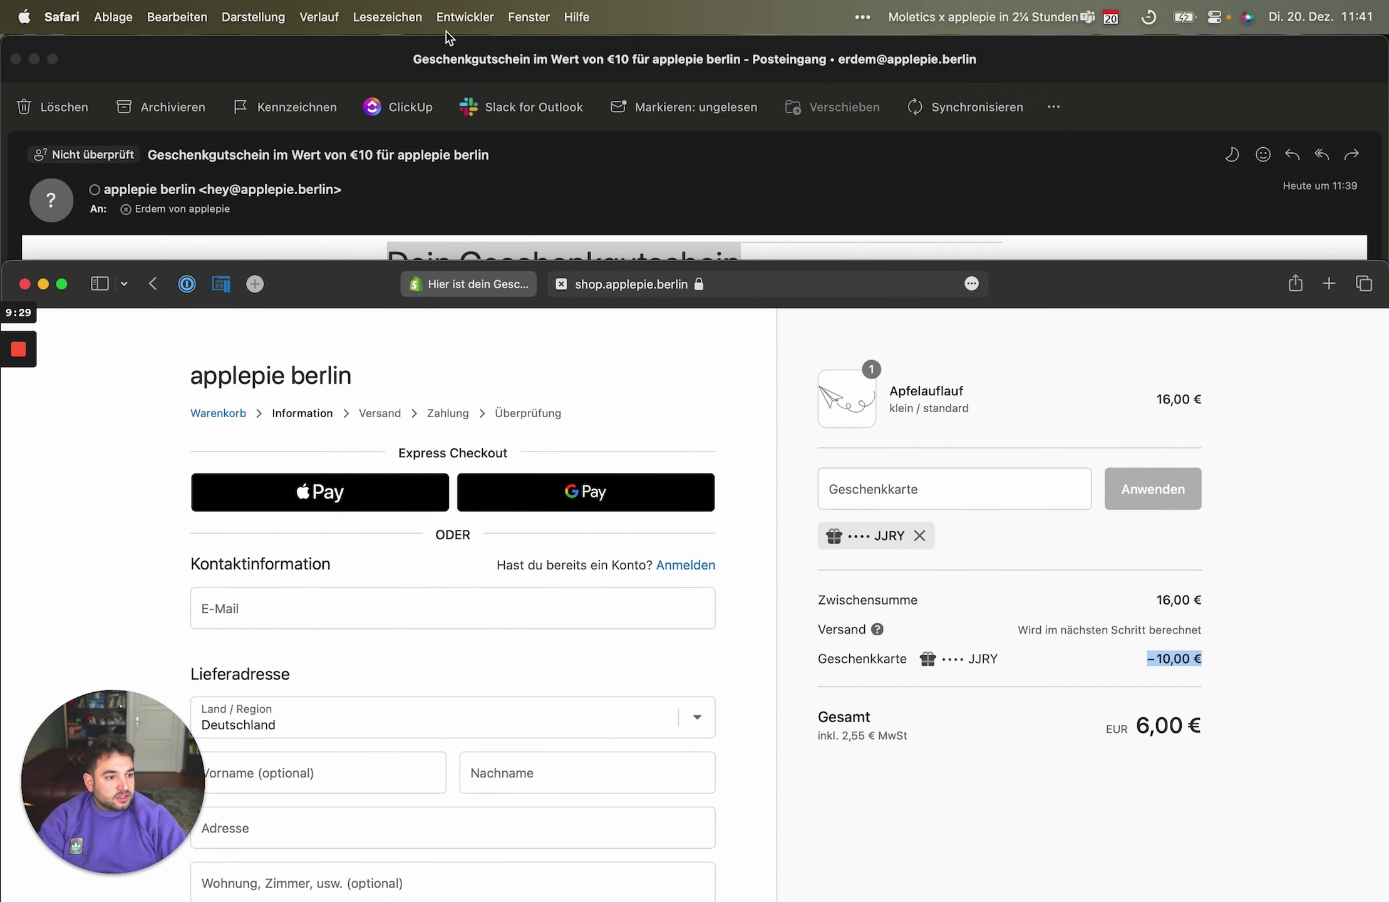
pyautogui.click(17, 59)
pyautogui.click(364, 214)
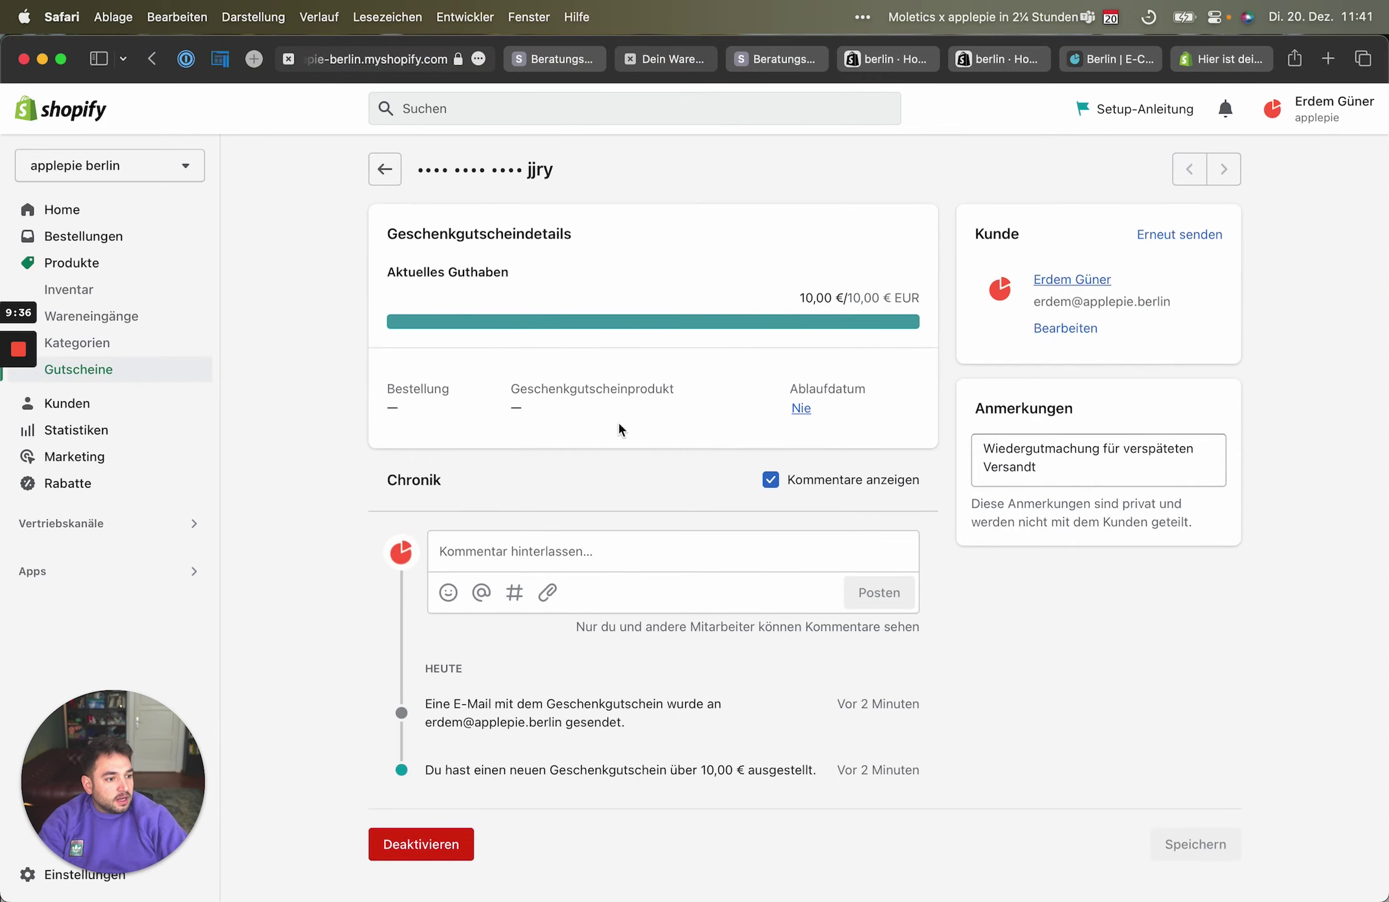
pyautogui.click(1097, 471)
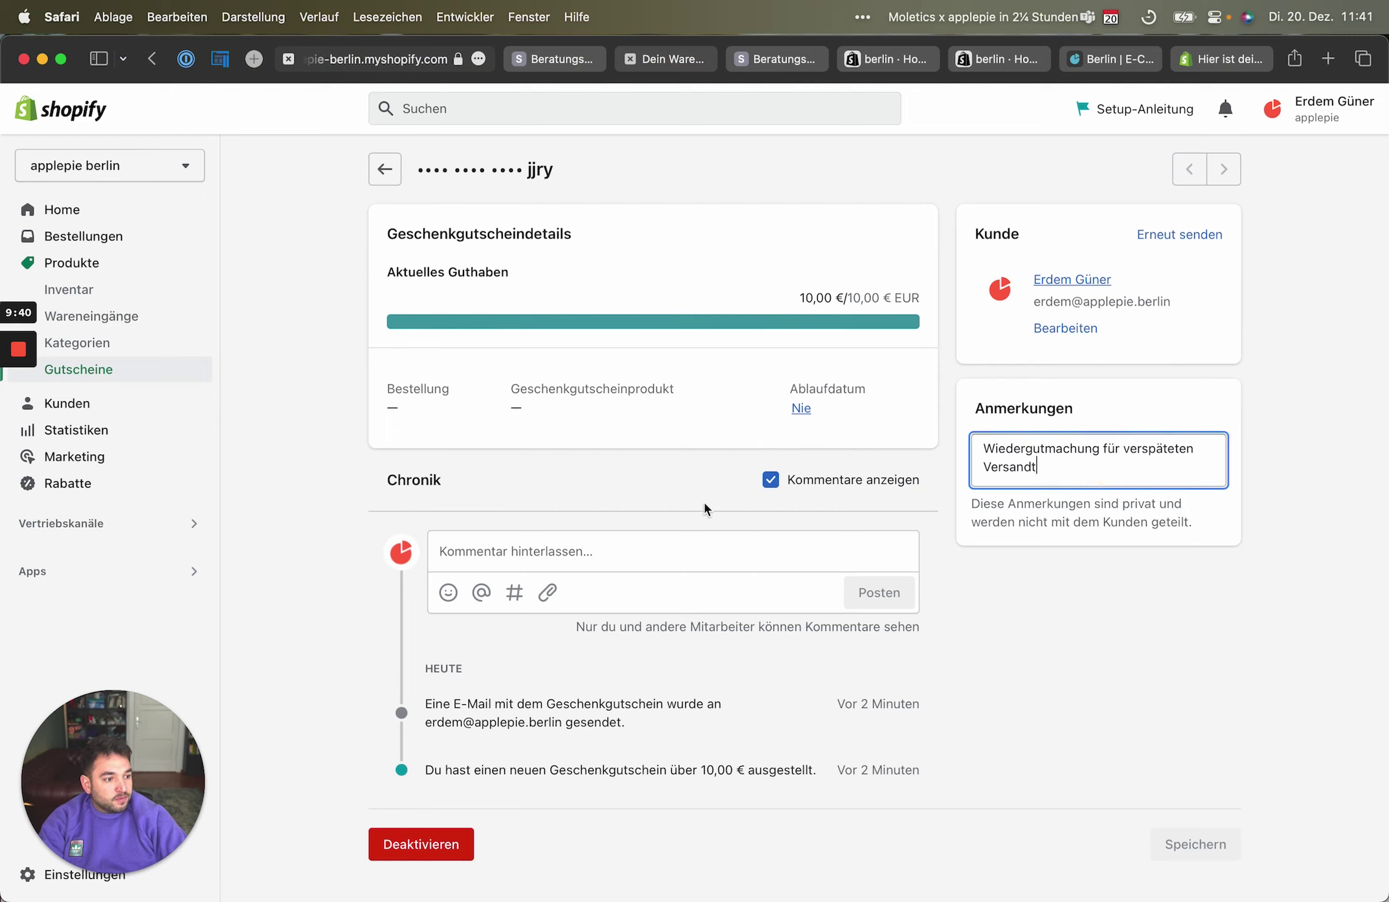
# View the issued gift card's expiry date options, close them without changes, and return to the gift card list's further actions
pyautogui.click(801, 408)
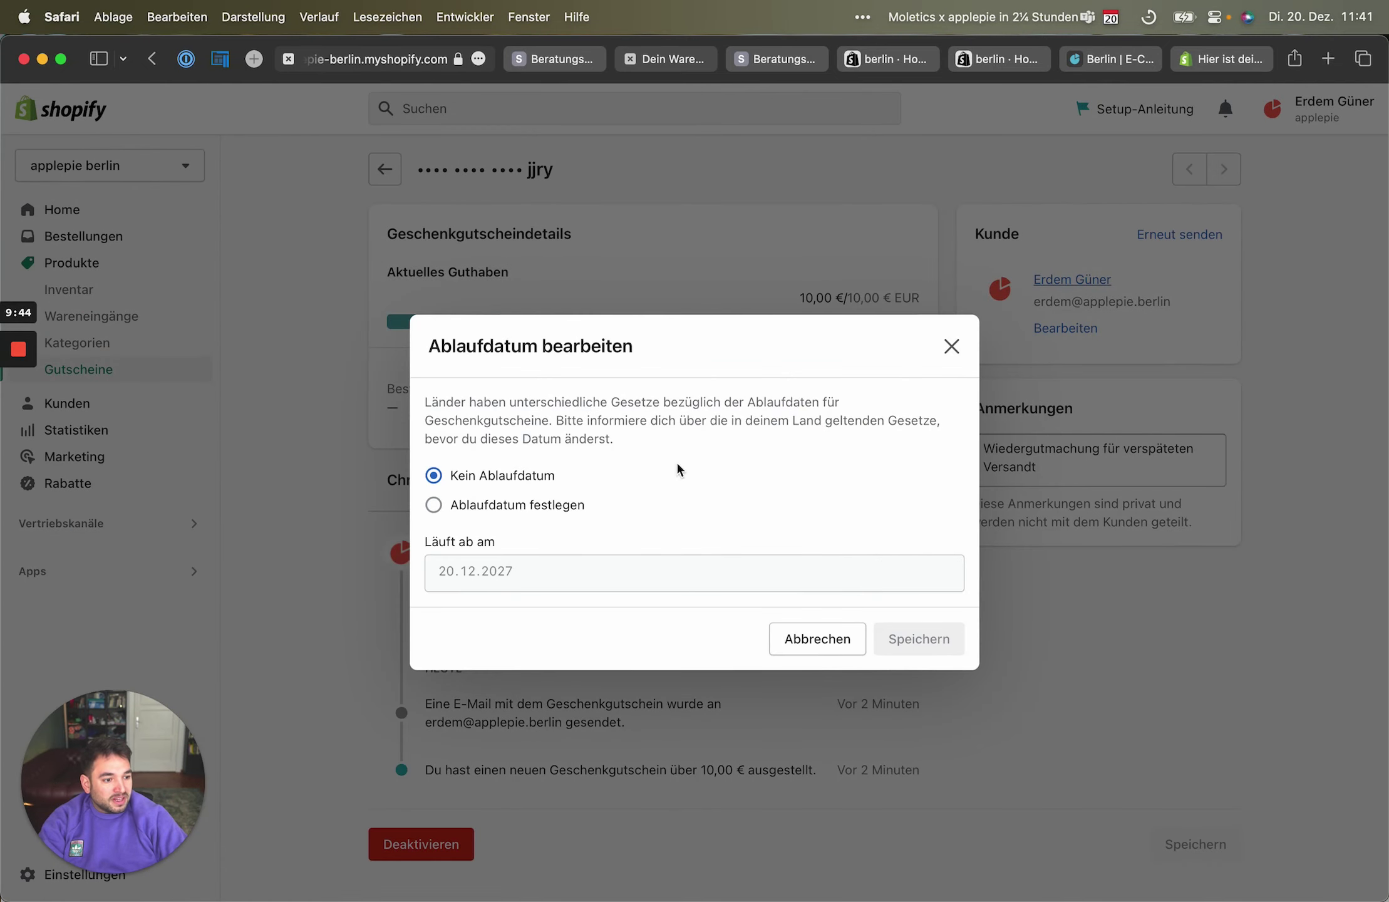
pyautogui.click(950, 348)
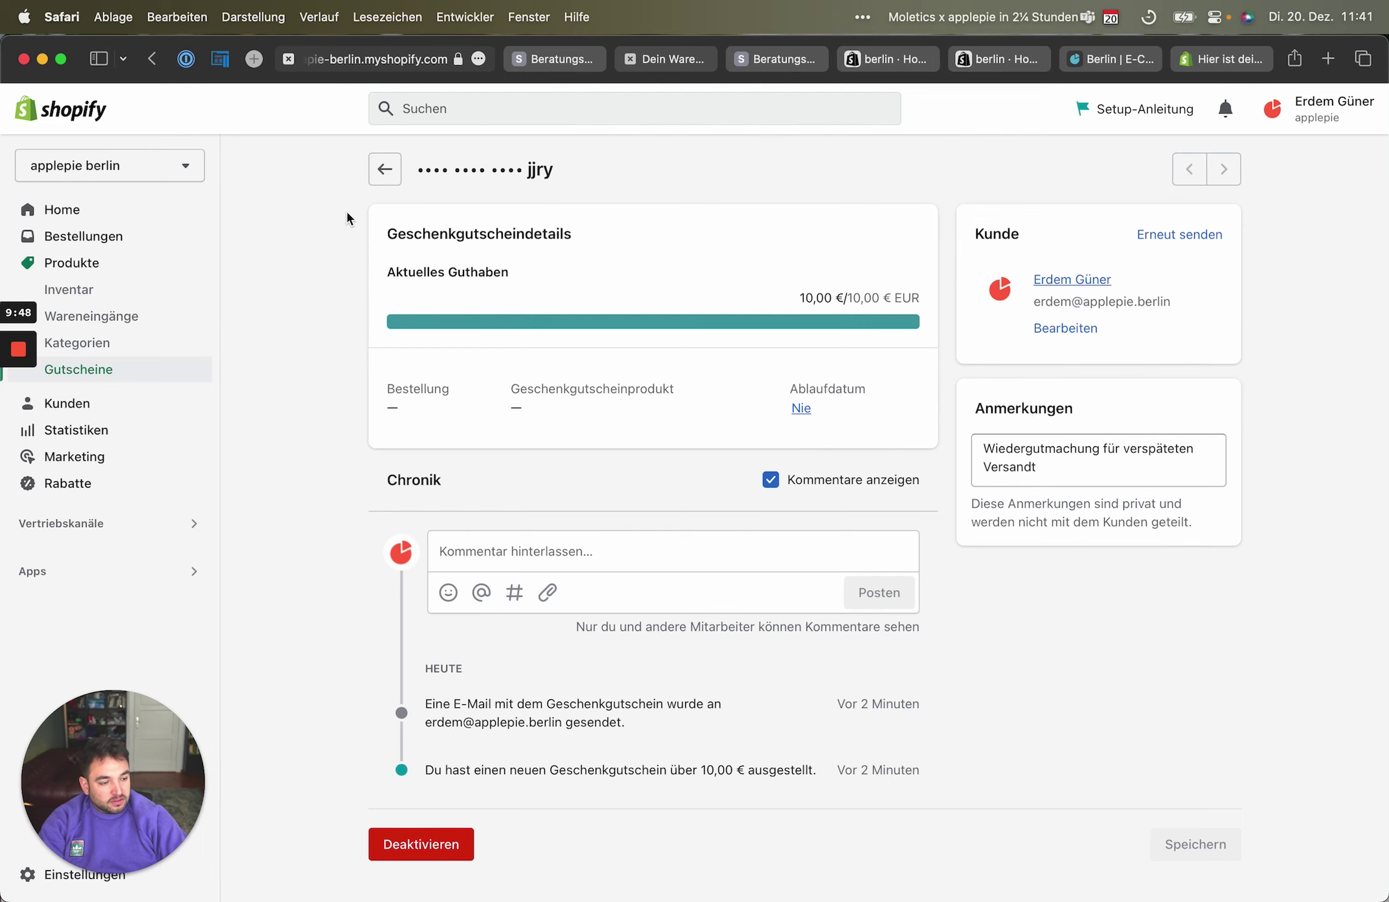
pyautogui.click(393, 178)
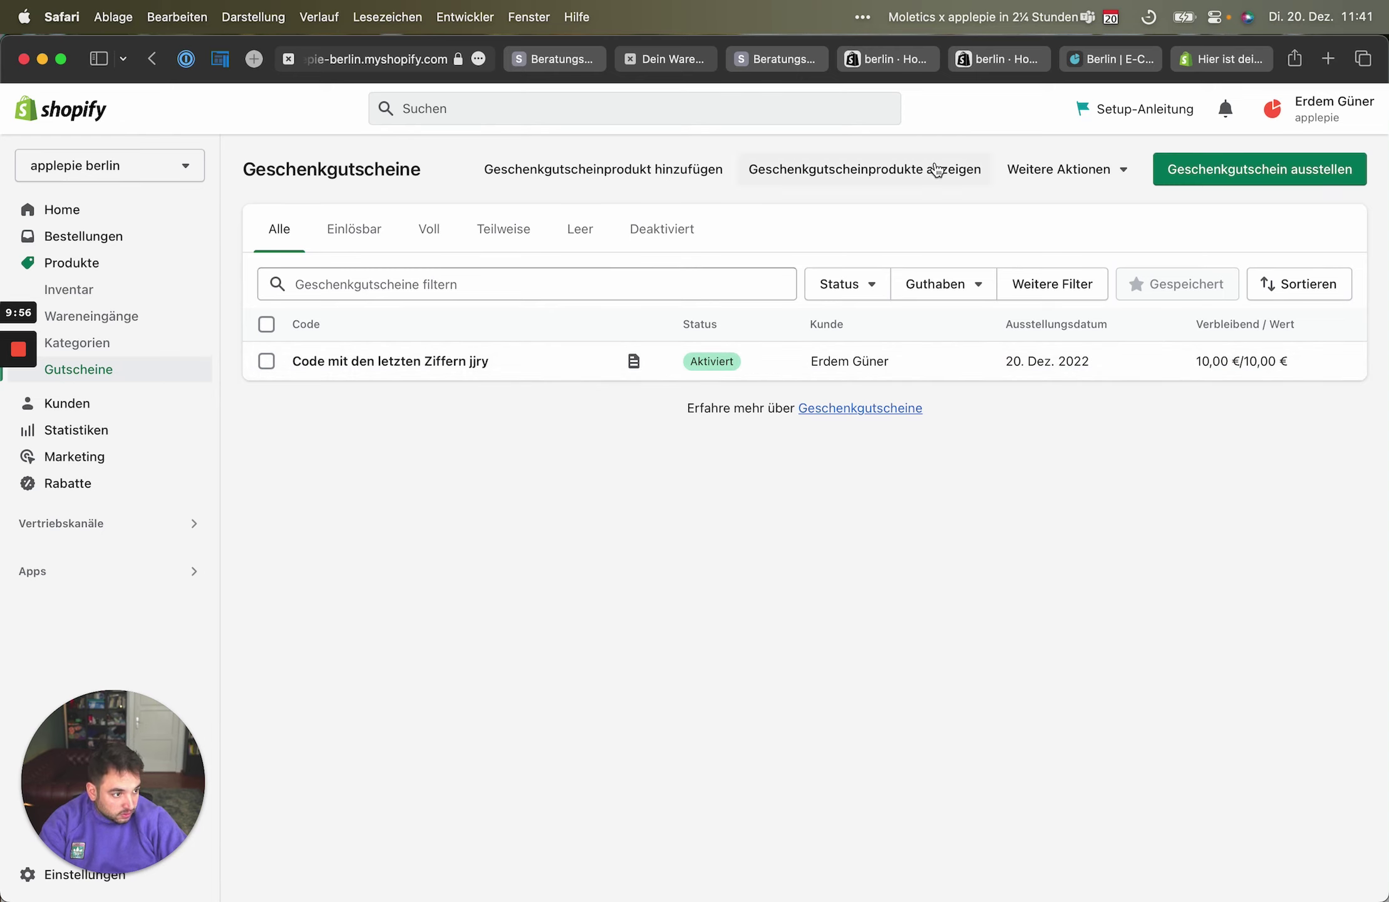
pyautogui.click(1071, 169)
pyautogui.click(1058, 174)
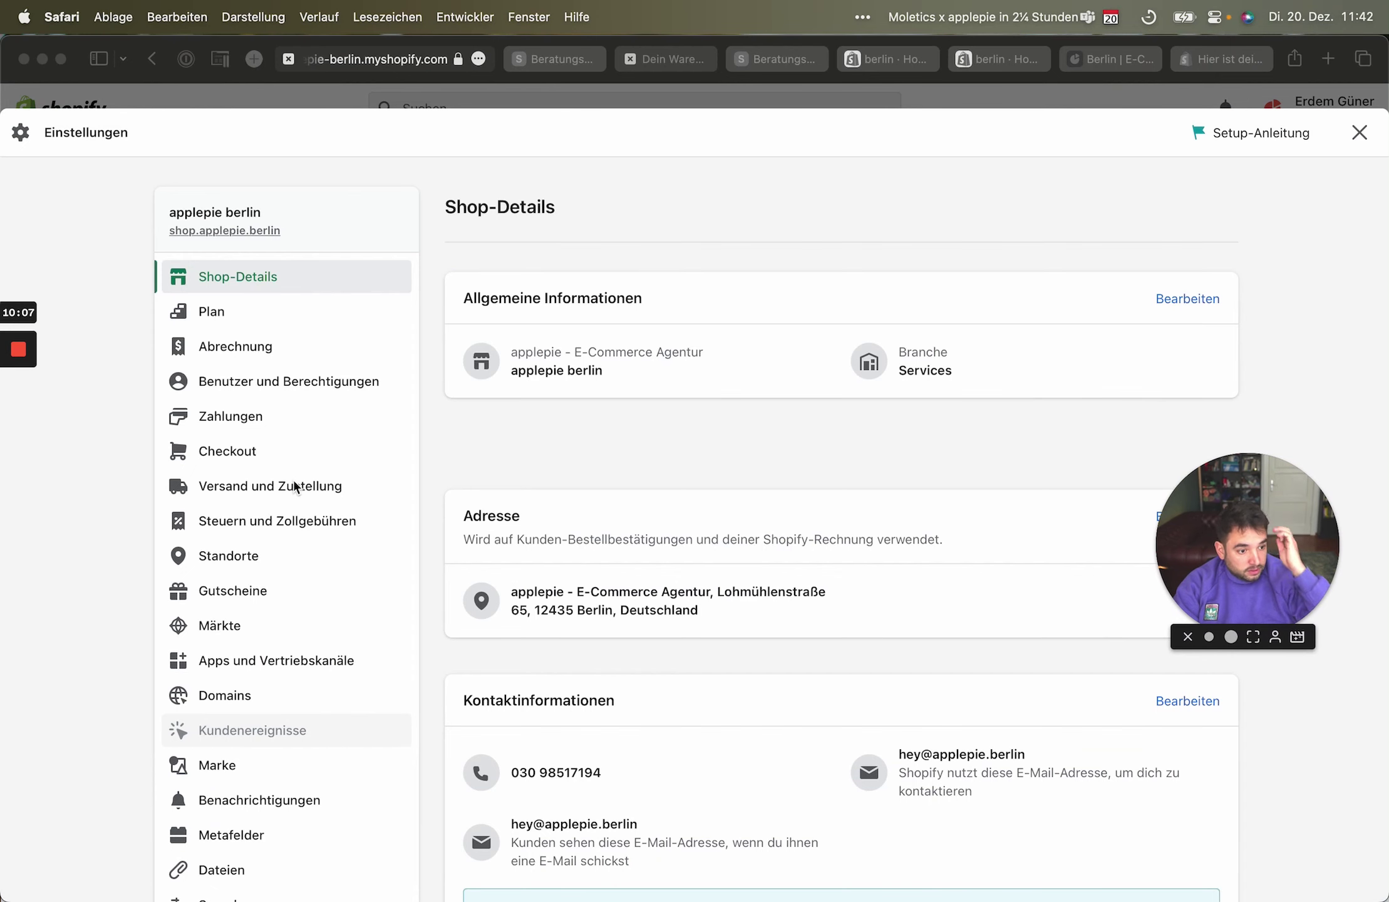
# Find "gutschein" in the notification settings, open the "Gutschein erstellt" template and look over its e-mail preview
pyautogui.click(270, 801)
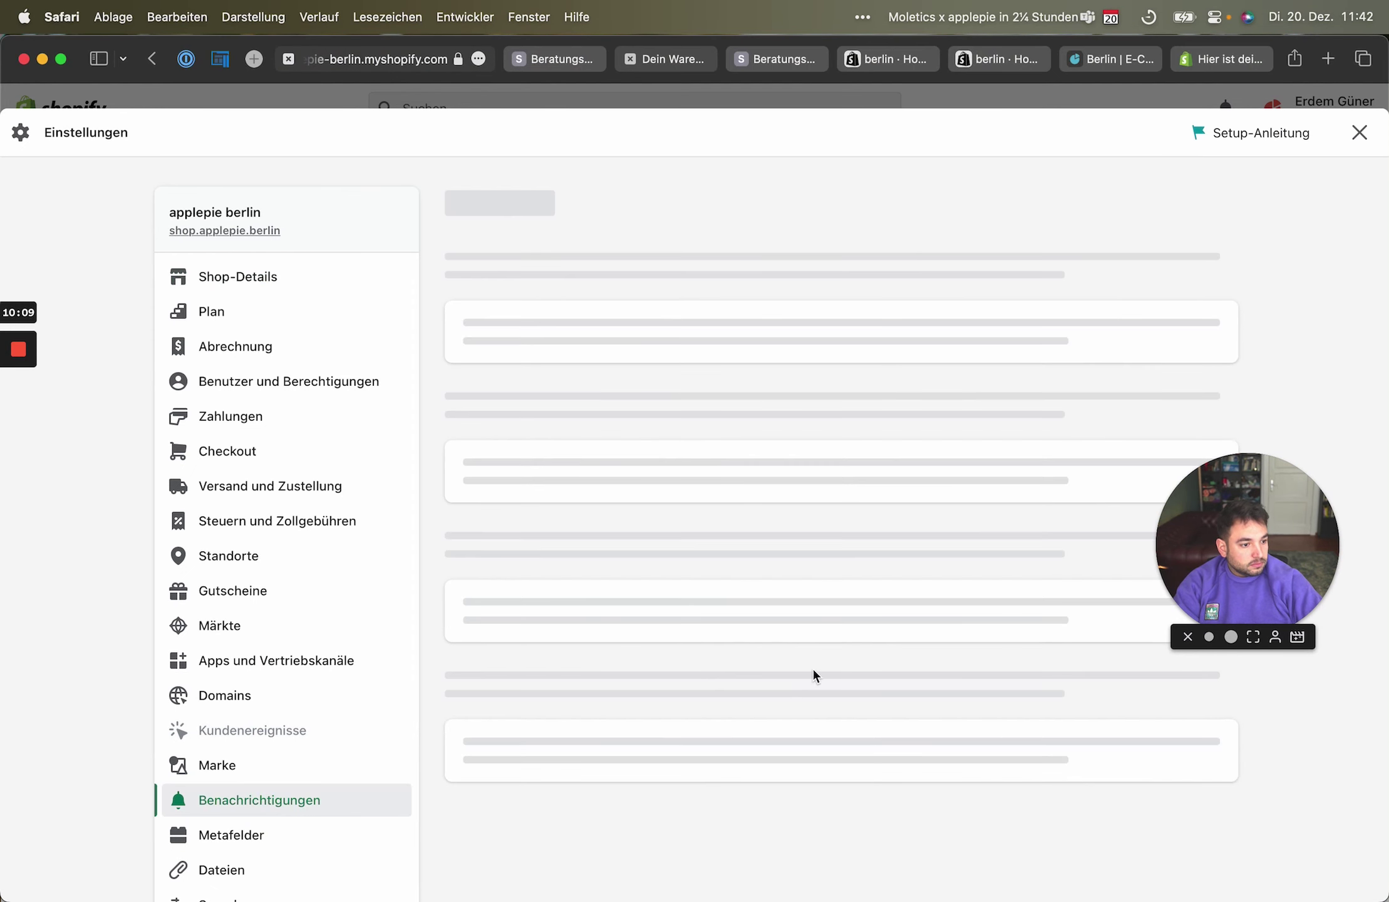
pyautogui.press('super+f')
pyautogui.write('gutschein')
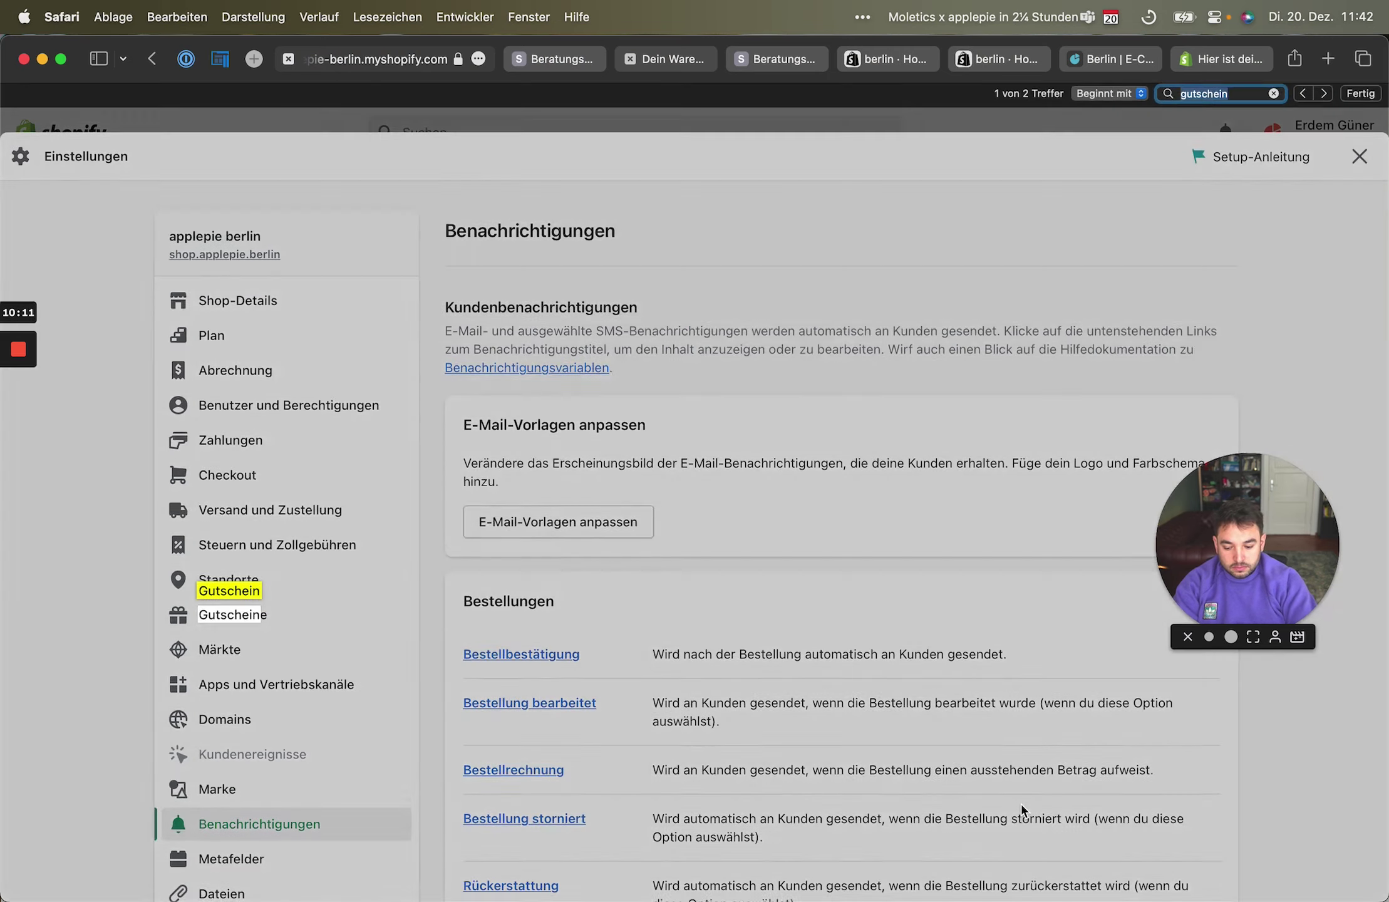
pyautogui.press('Return')
pyautogui.click(518, 540)
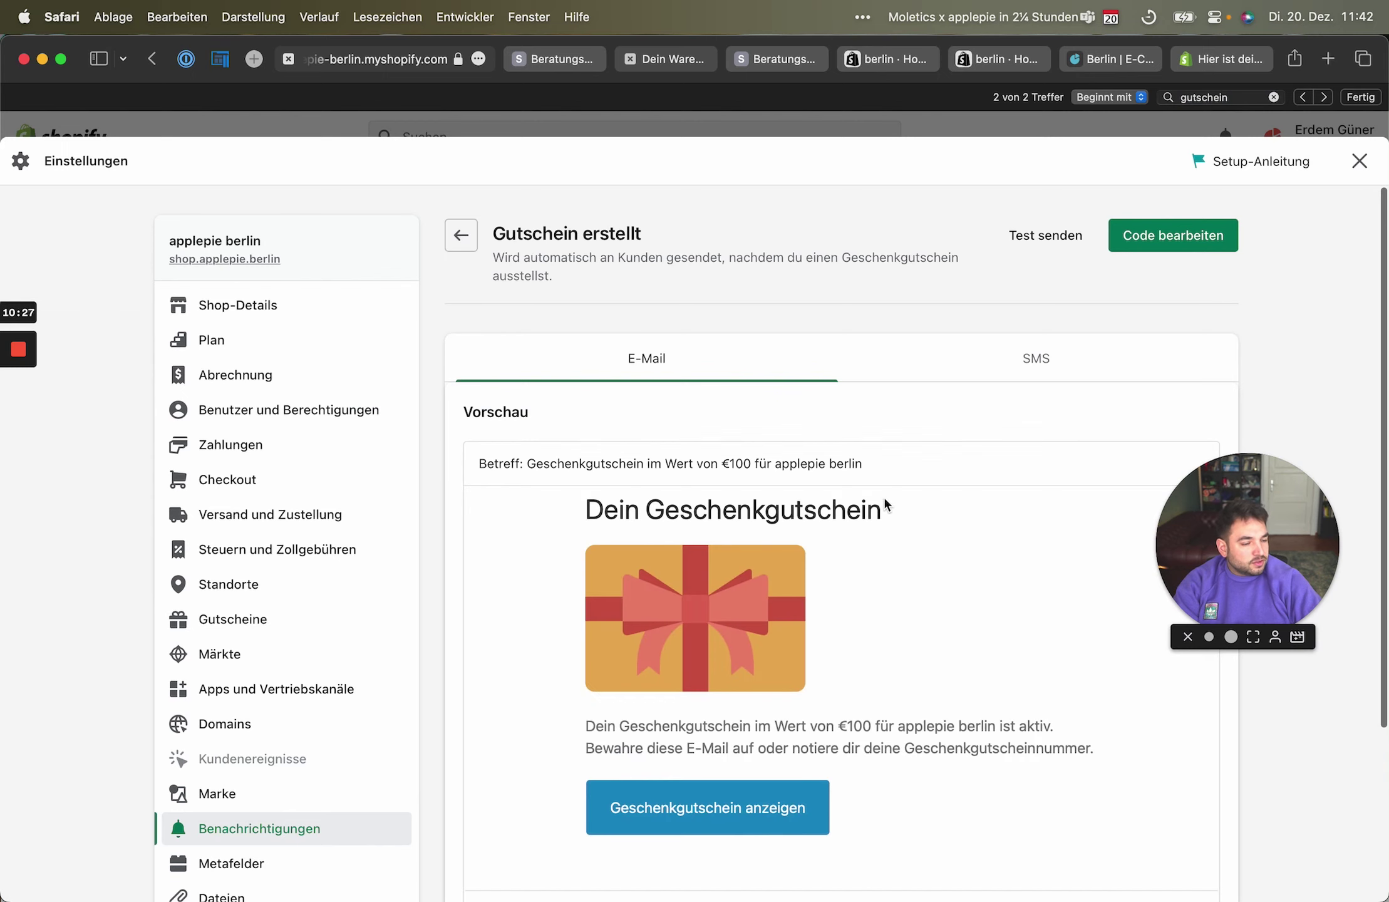
pyautogui.scroll(-3, 883, 501)
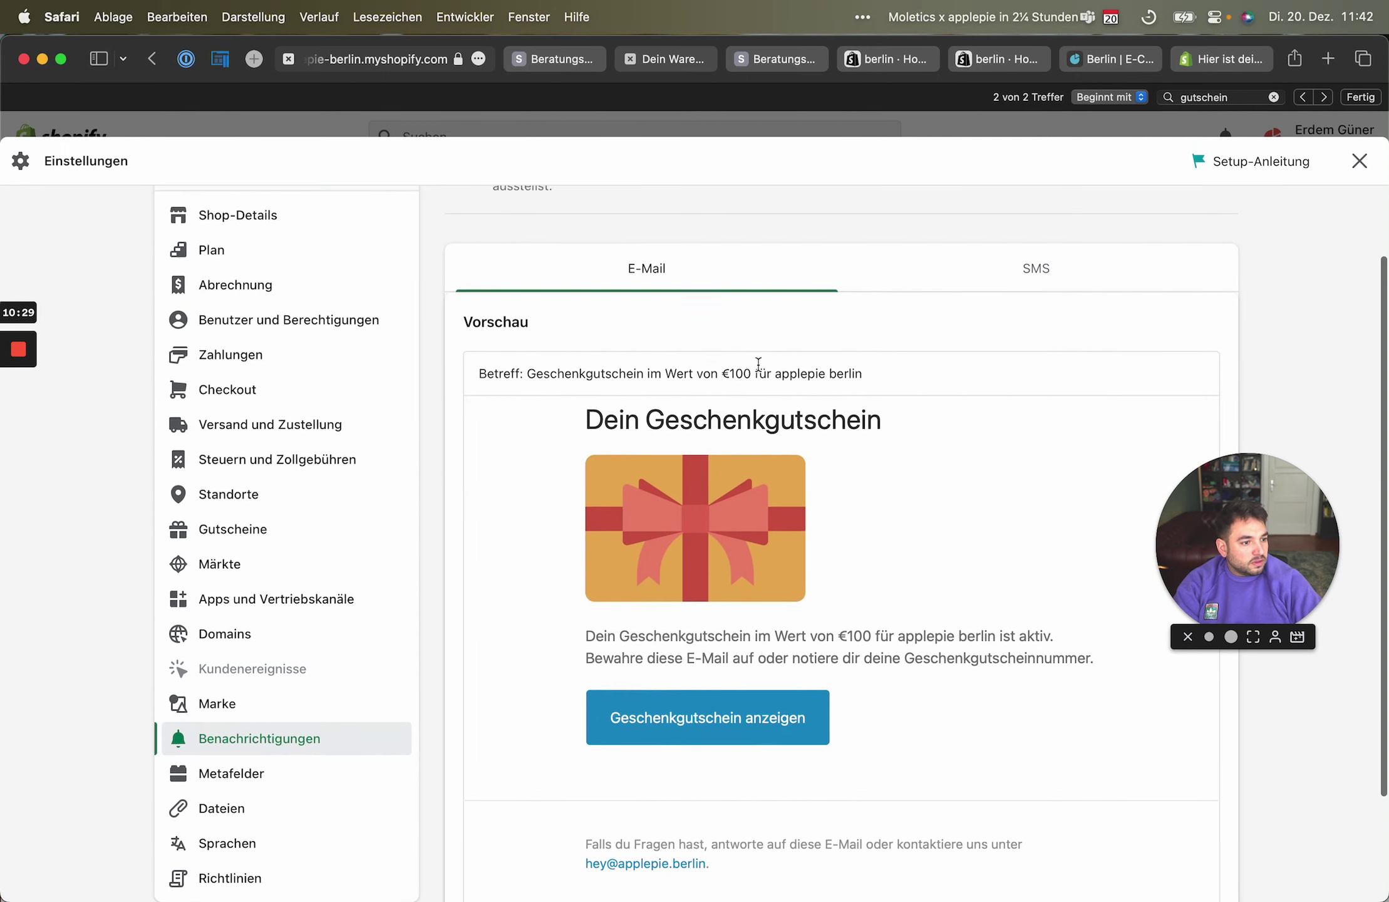
pyautogui.scroll(2, 747, 366)
# Copy the gift card preview link from the template's SMS version and open it in a new browser tab
pyautogui.click(1052, 362)
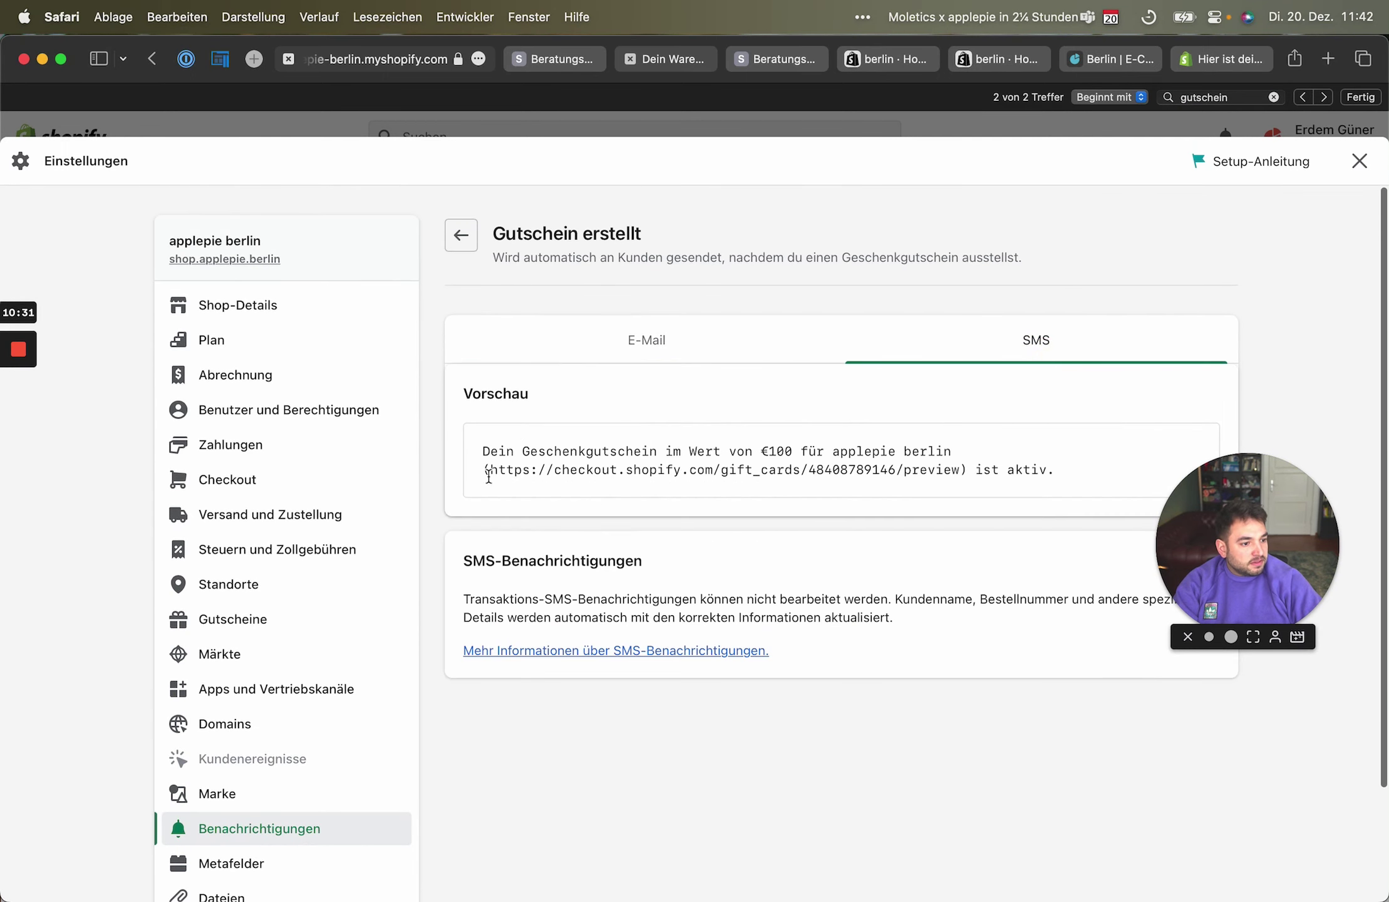
pyautogui.moveTo(488, 470); pyautogui.dragTo(955, 470)
pyautogui.press('super+c')
pyautogui.press('super+t')
pyautogui.press('super+v')
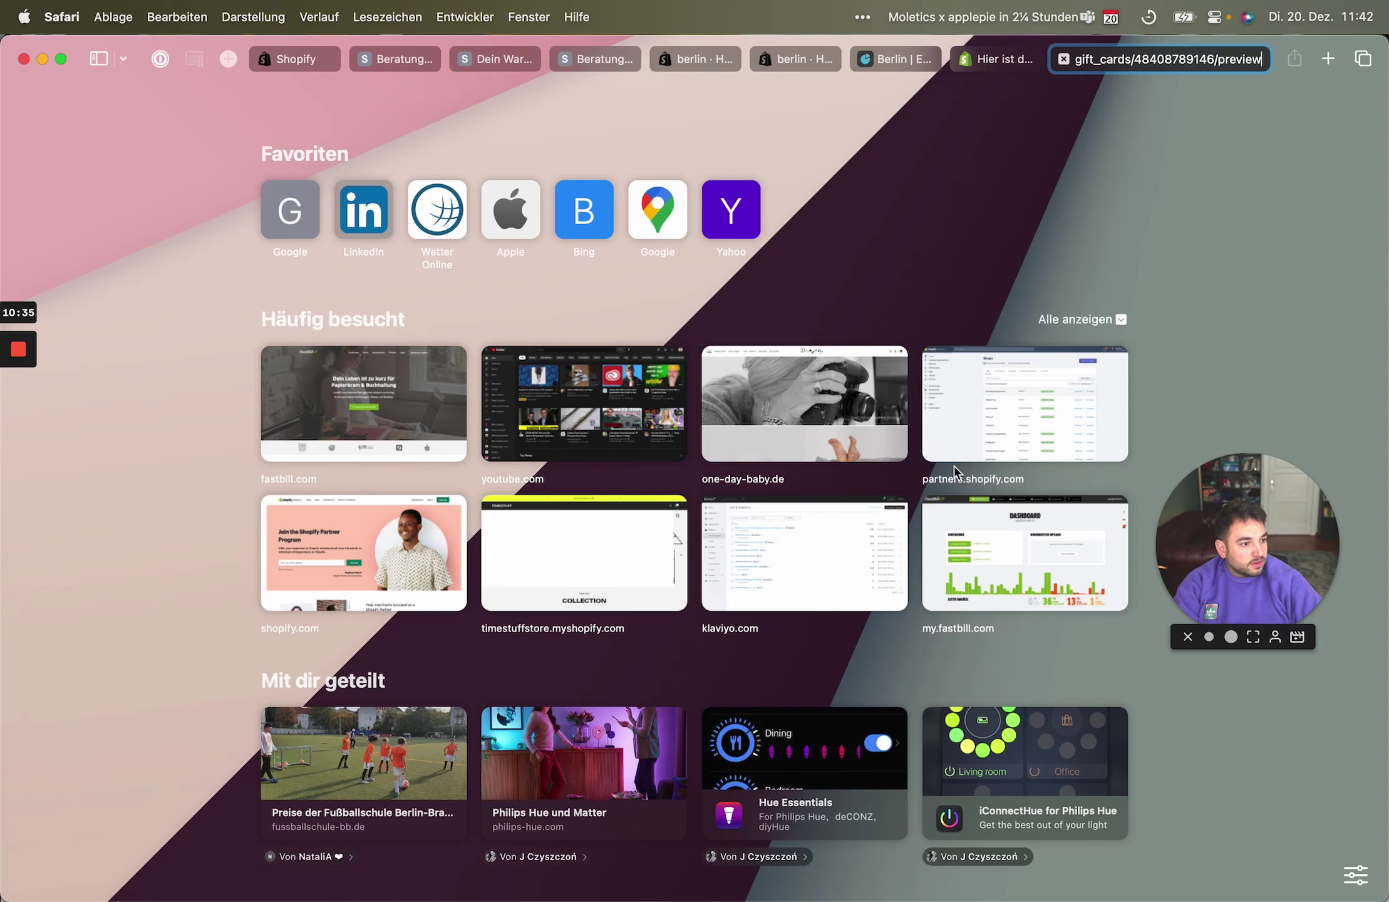
pyautogui.press('super+v')
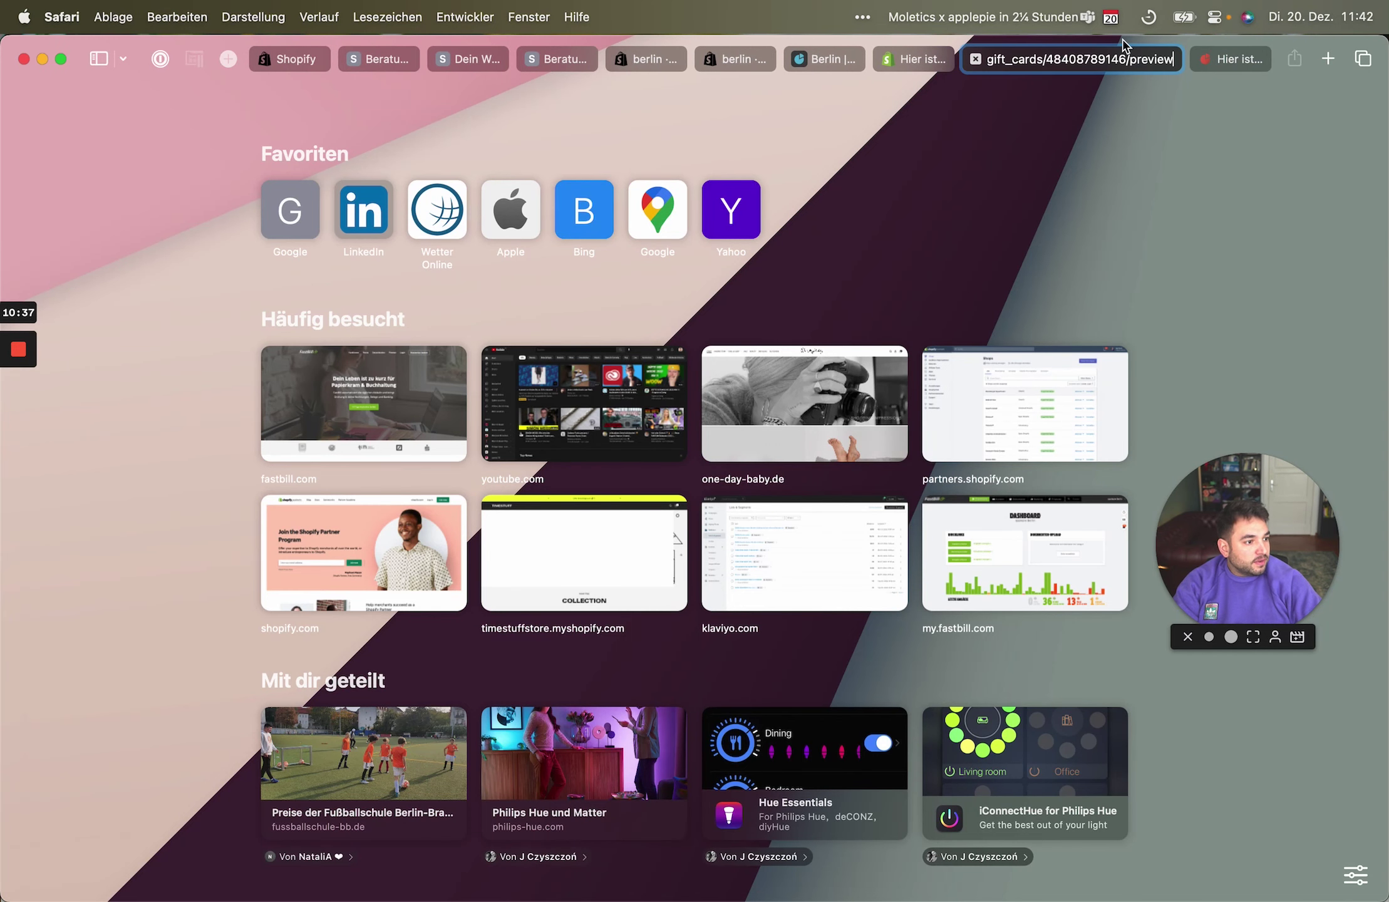
pyautogui.press('Return')
# Review the sample gift card page with its image, QR code and code, and close the extra browser tab
pyautogui.moveTo(689, 380); pyautogui.dragTo(1038, 288)
pyautogui.scroll(-1, 939, 388)
pyautogui.scroll(1, 837, 382)
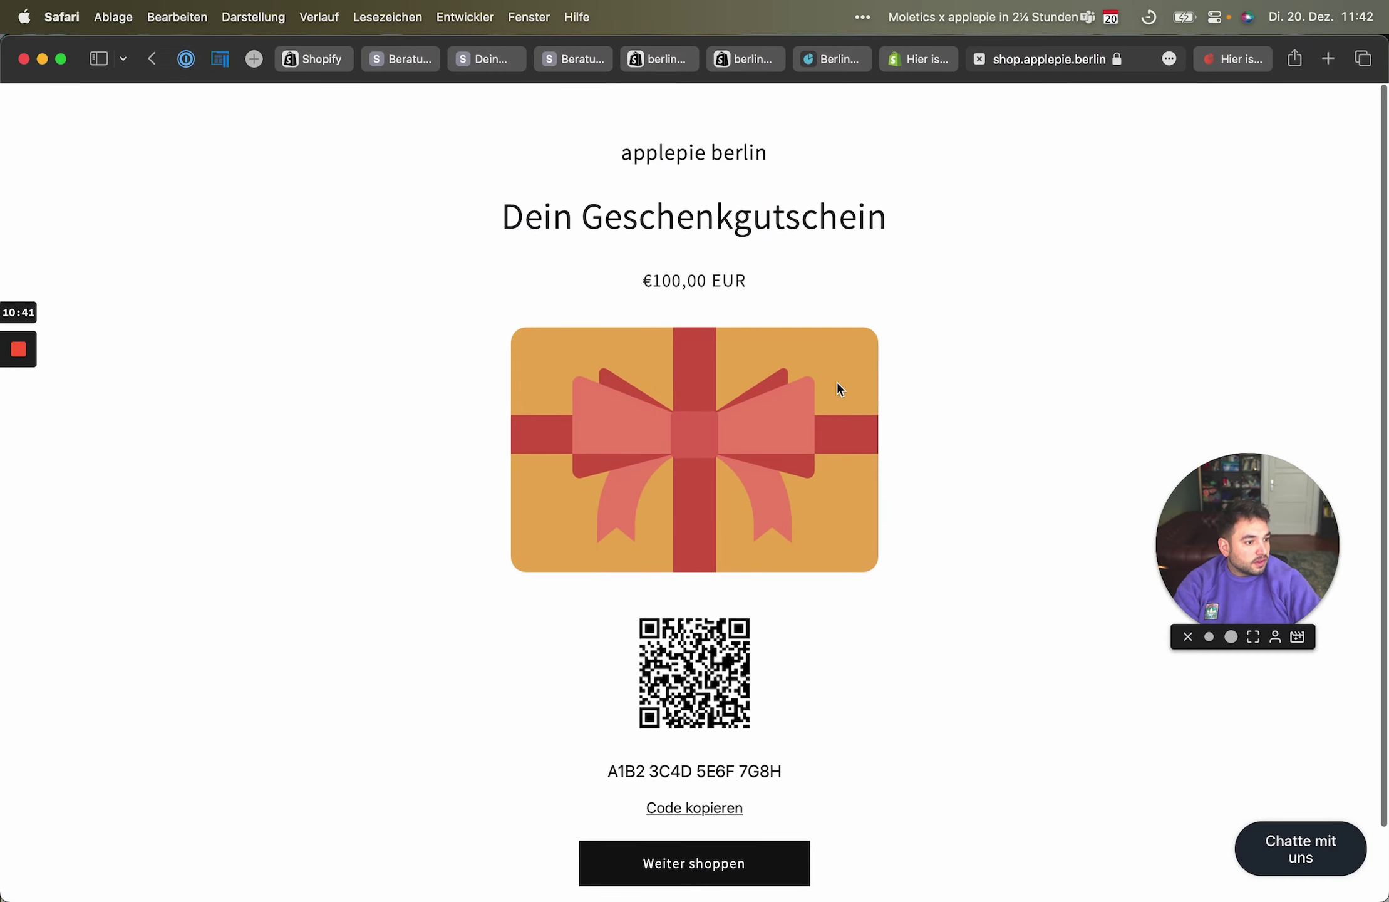
pyautogui.moveTo(837, 382); pyautogui.dragTo(639, 420)
pyautogui.press('super+l')
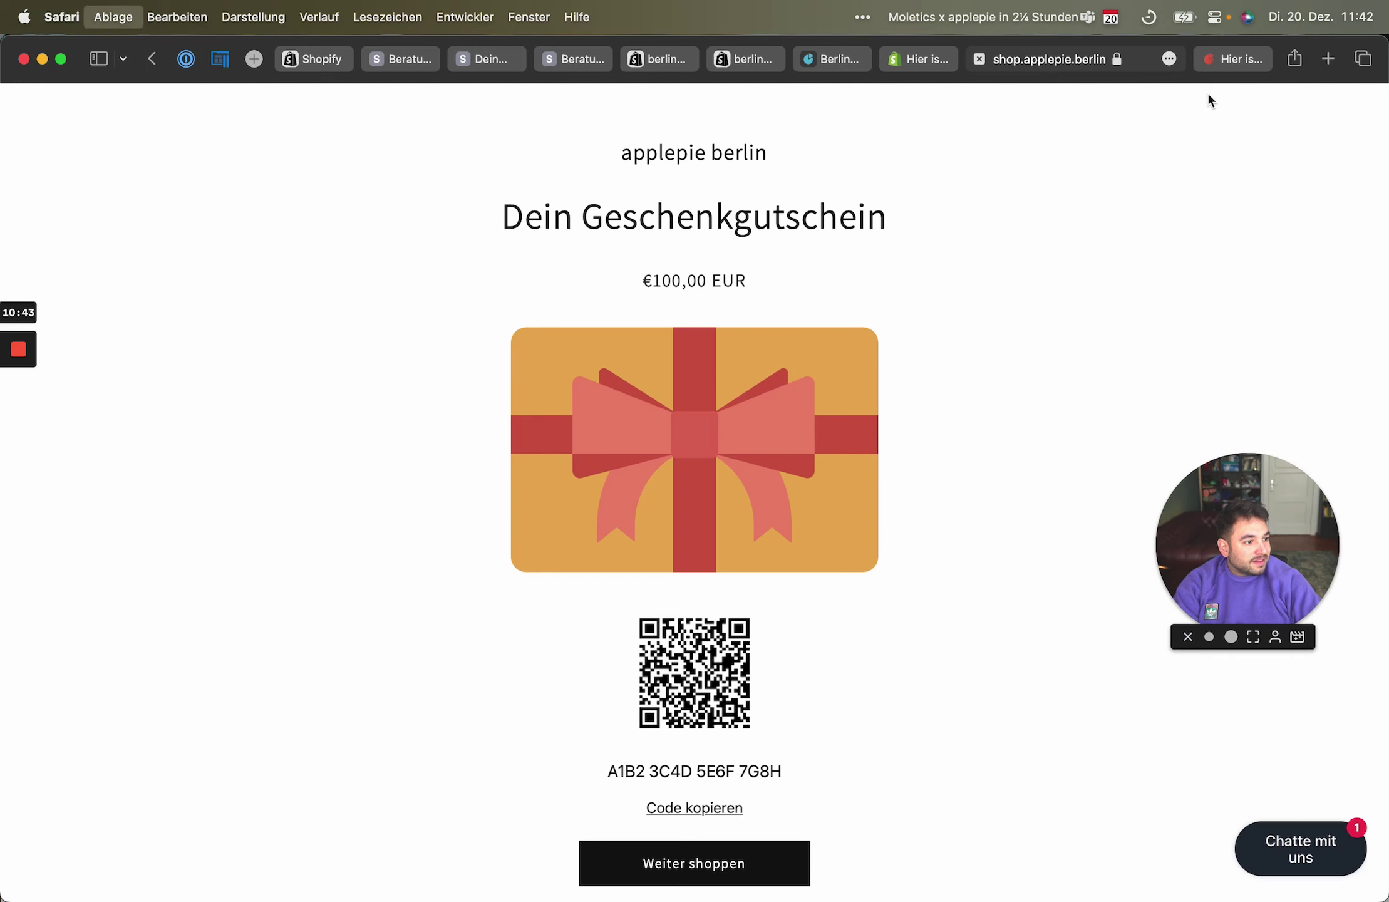
pyautogui.click(1209, 59)
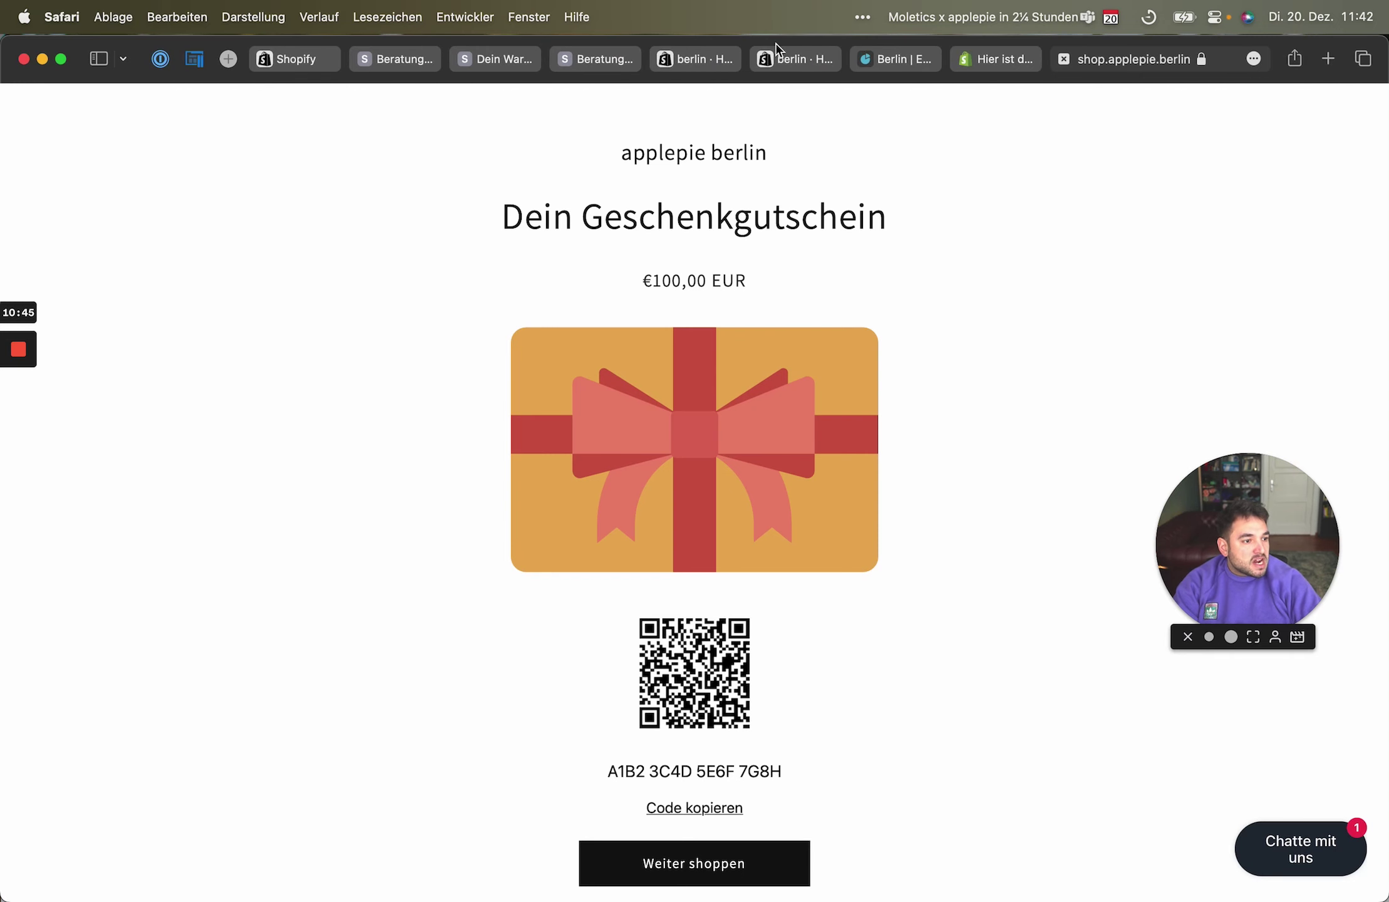
# Return to the "Gutschein erstellt" template in the Shopify admin and open its e-mail version for code editing
pyautogui.click(334, 68)
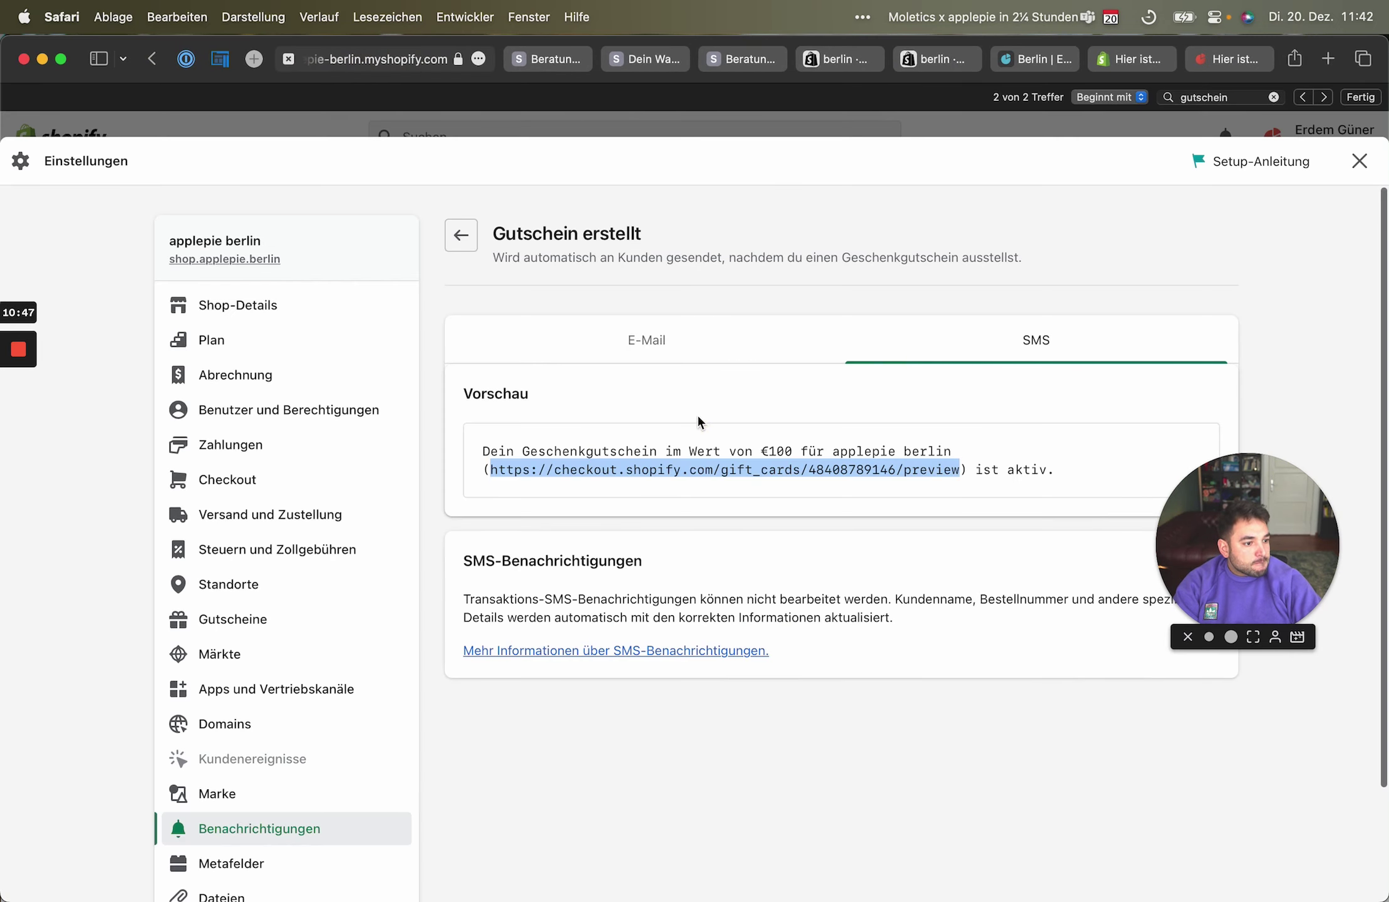
pyautogui.click(713, 354)
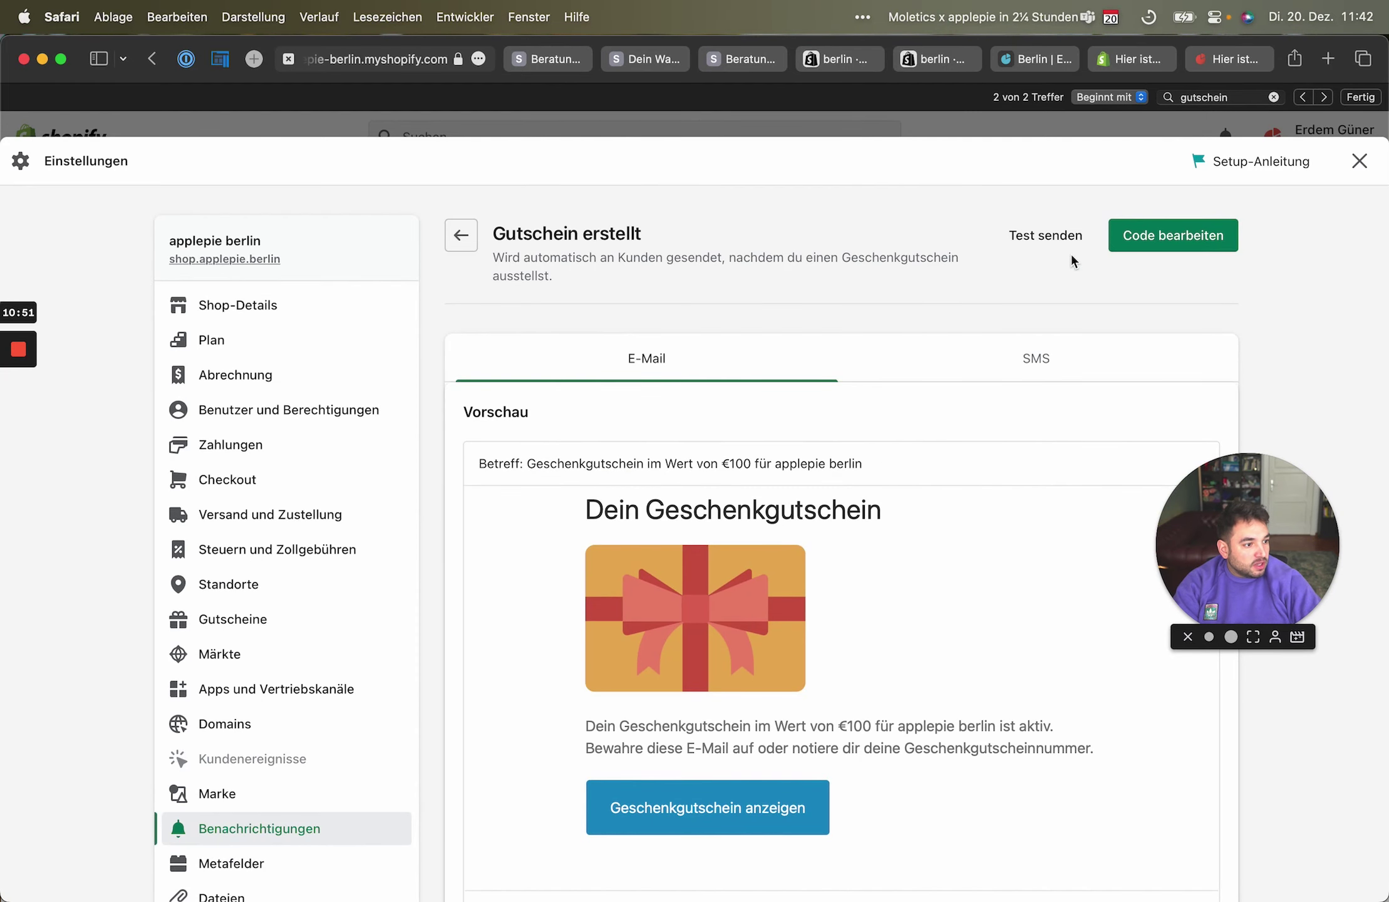
pyautogui.click(1174, 249)
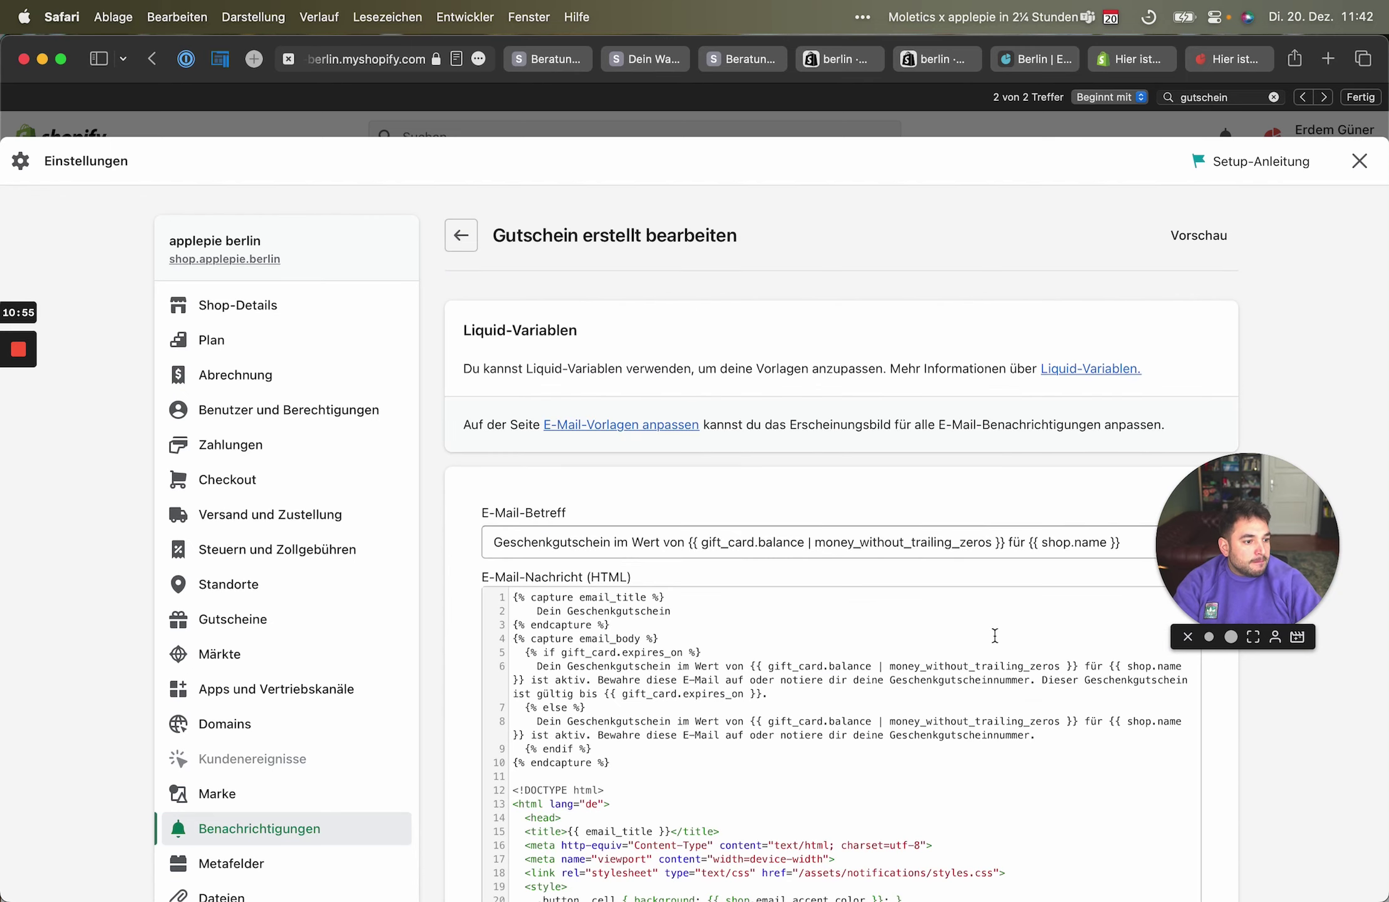
# Examine the template's HTML code, especially the gift card sentence in the expires_on branch of the e-mail body
pyautogui.scroll(-3, 1075, 709)
pyautogui.scroll(3, 1075, 709)
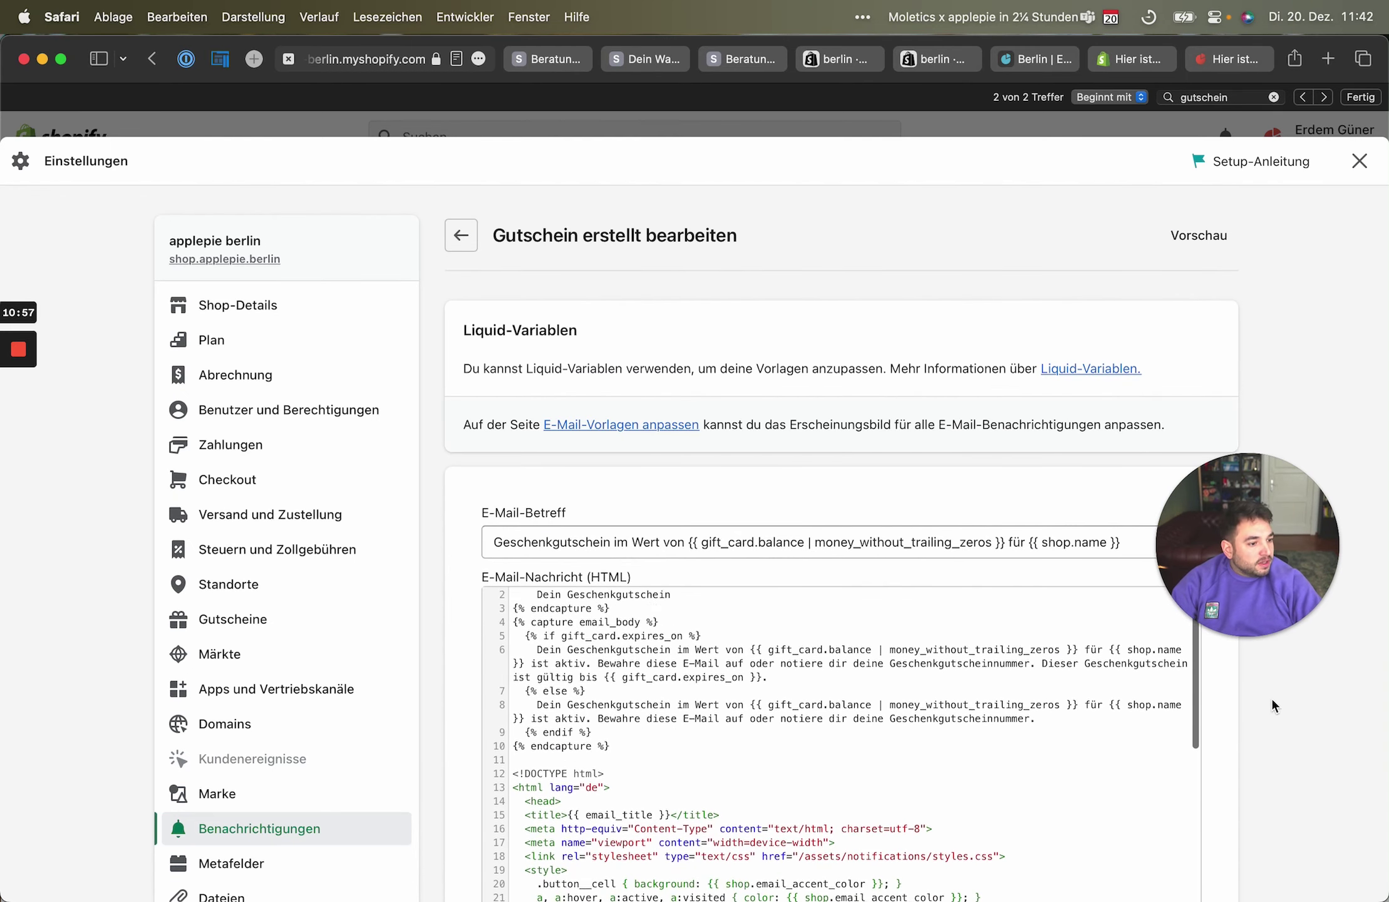
pyautogui.moveTo(1246, 545); pyautogui.dragTo(1271, 310)
pyautogui.scroll(-2, 1252, 438)
pyautogui.scroll(-5, 1002, 598)
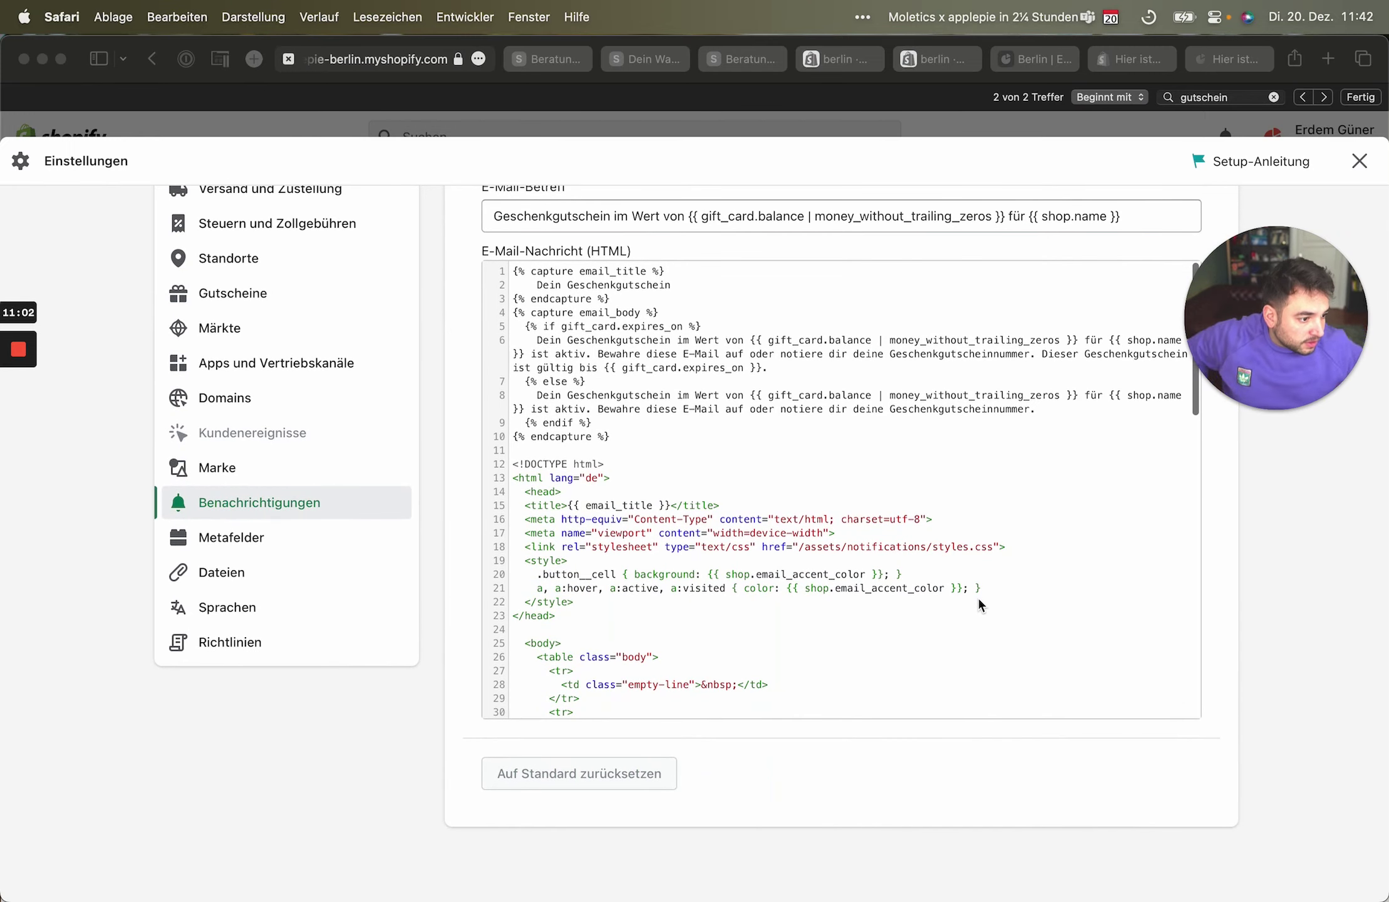
pyautogui.click(692, 353)
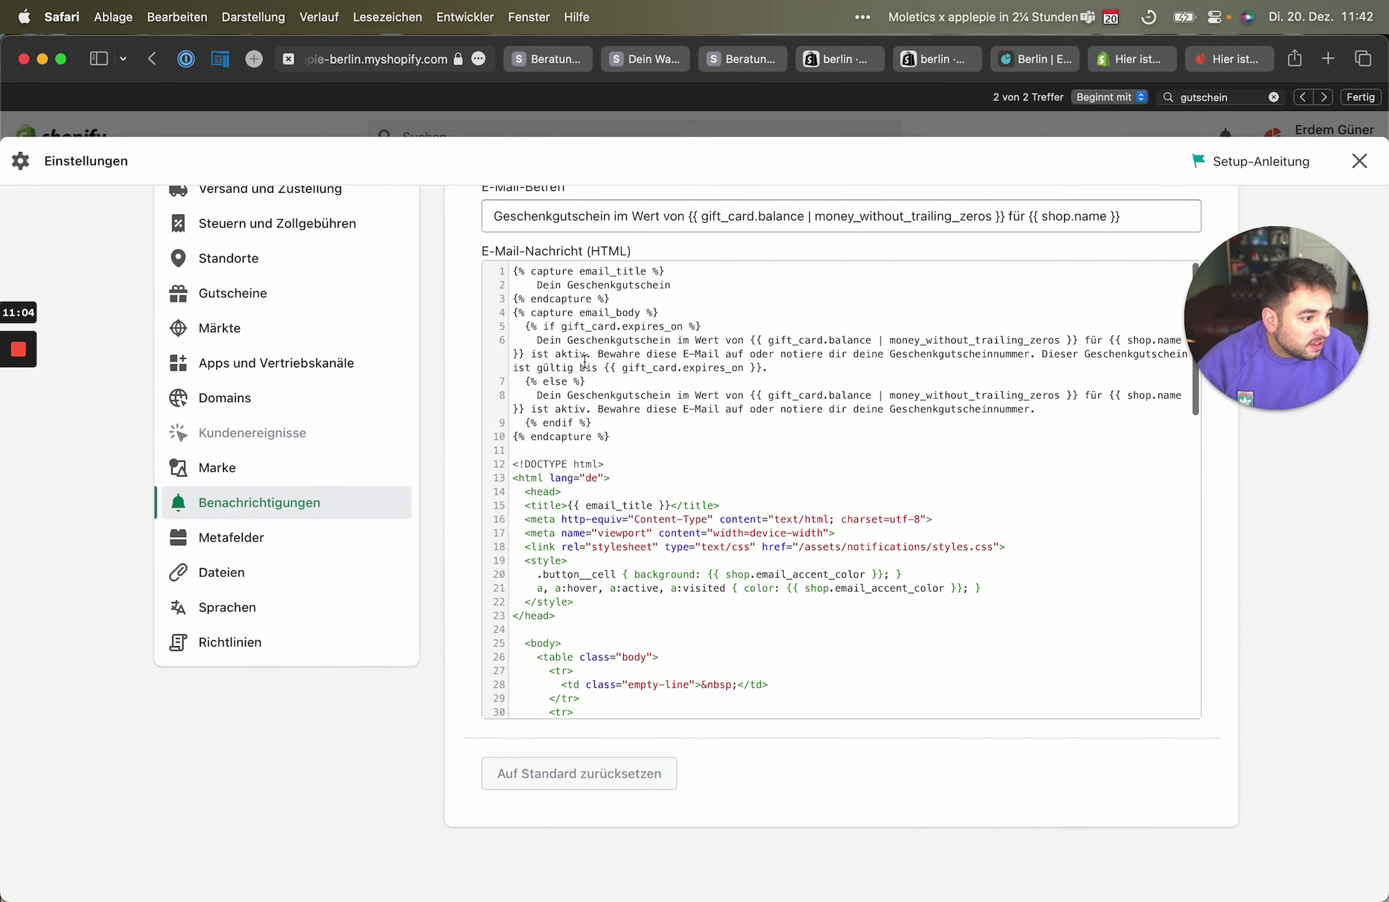
pyautogui.moveTo(529, 338); pyautogui.dragTo(745, 340)
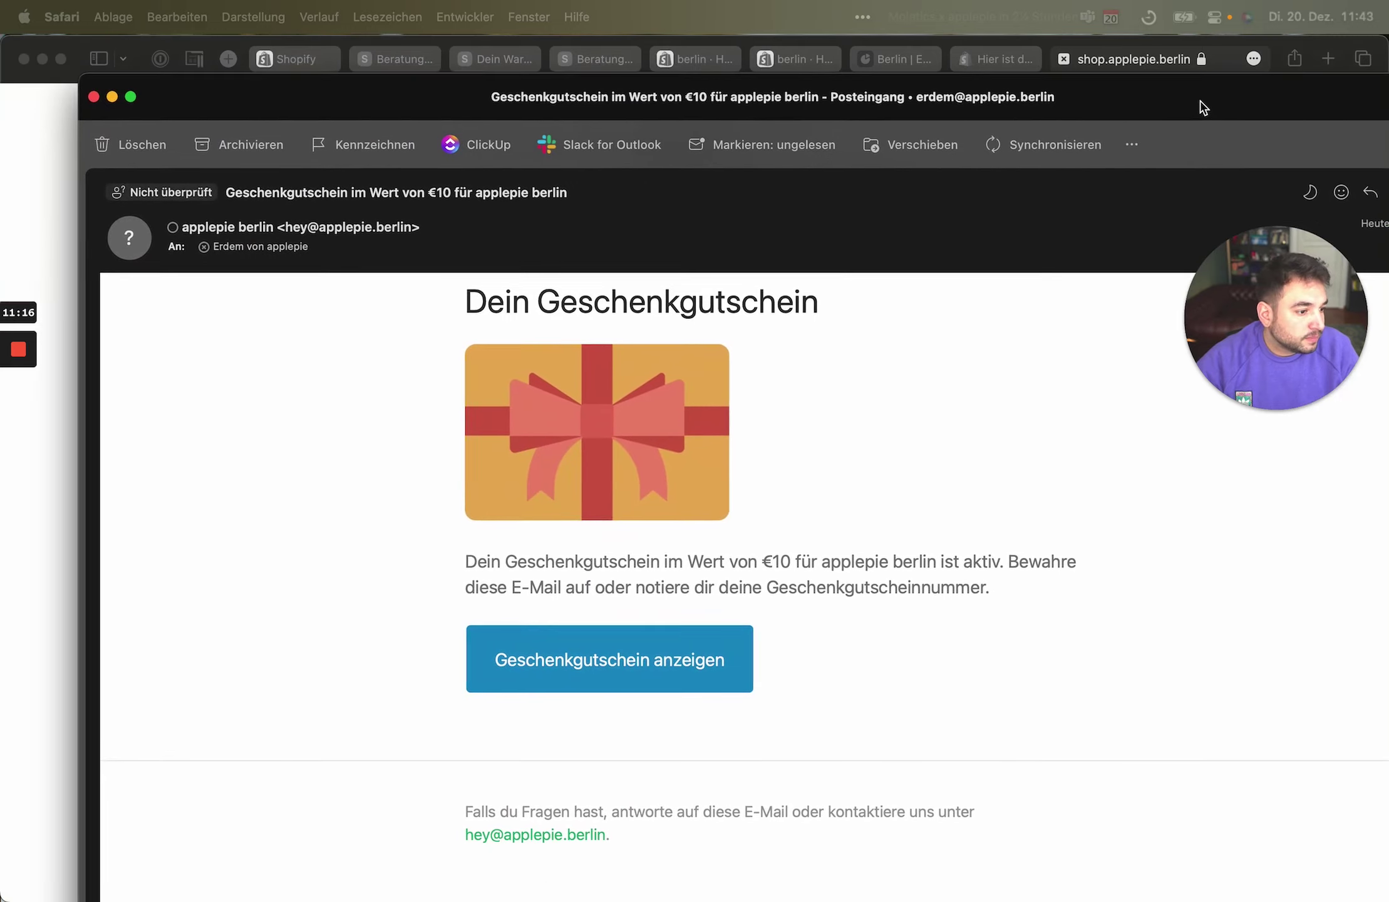
# Switch to Outlook and compare the body text of the received gift card e-mail with the template
pyautogui.moveTo(1203, 106); pyautogui.dragTo(1137, 97)
pyautogui.moveTo(394, 568)
pyautogui.mouseDown()
pyautogui.moveTo(412, 552)
pyautogui.moveTo(671, 559)
pyautogui.moveTo(372, 552)
pyautogui.mouseUp()
pyautogui.click(671, 558)
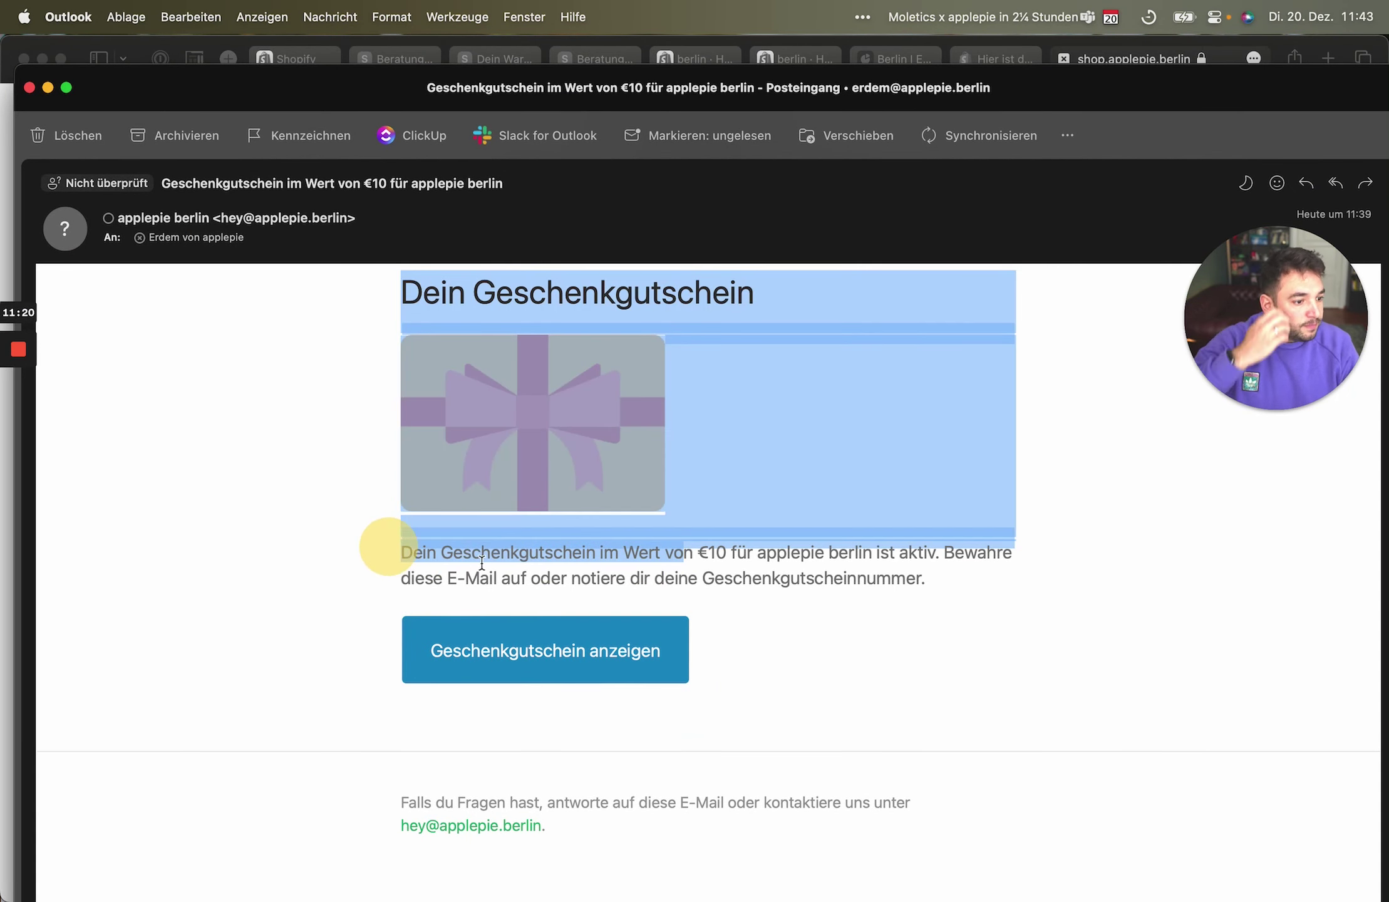
pyautogui.click(480, 555)
# Back in the Shopify template code, replace "Geschenkgutschein" with "GESCHENKGUTSCHEIN" in the expires_on branch on line 6 and save the template
pyautogui.click(1145, 61)
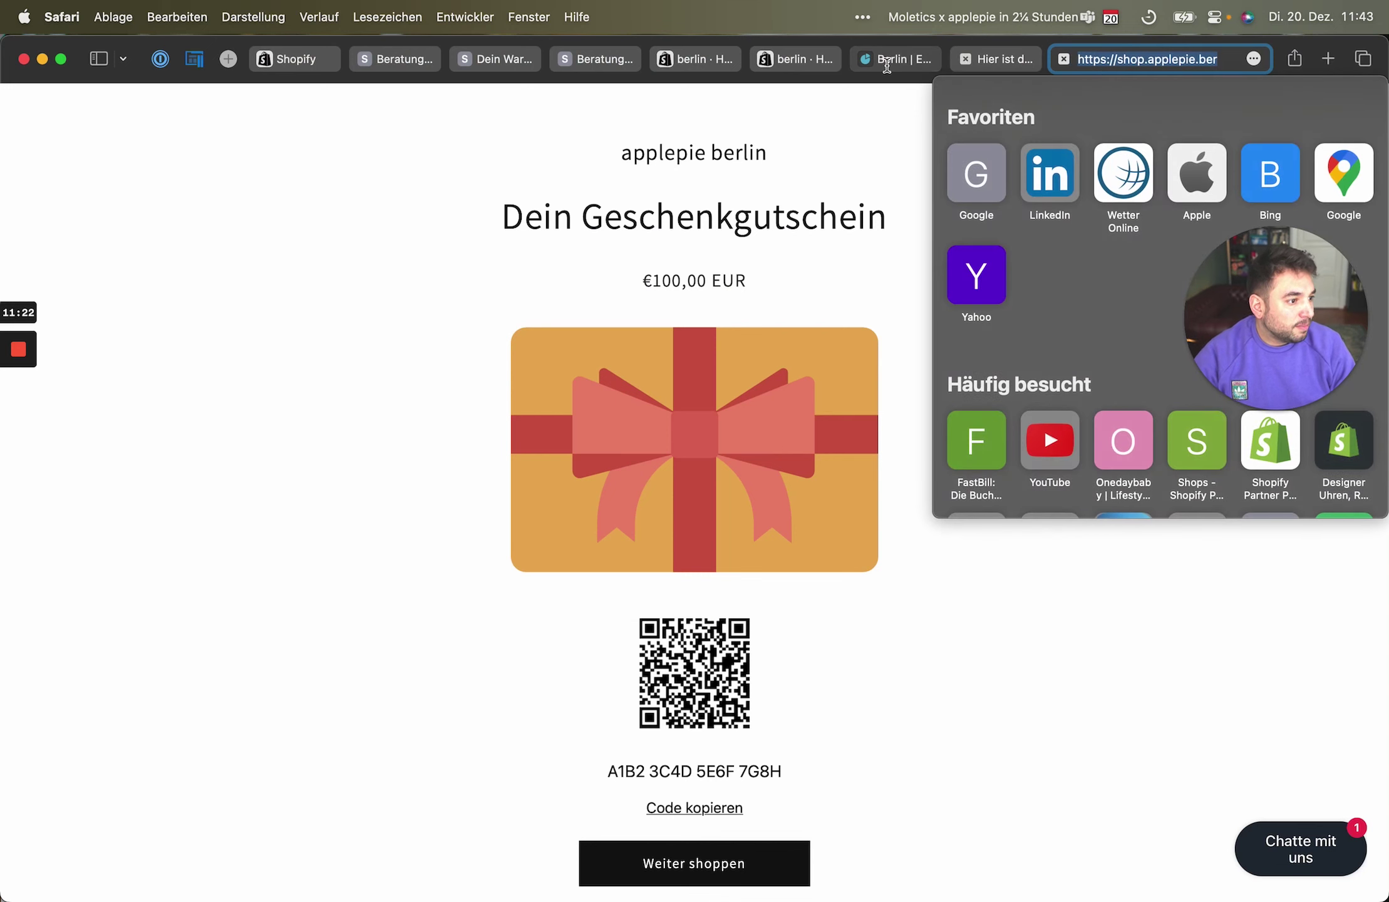
pyautogui.click(294, 58)
pyautogui.click(603, 340)
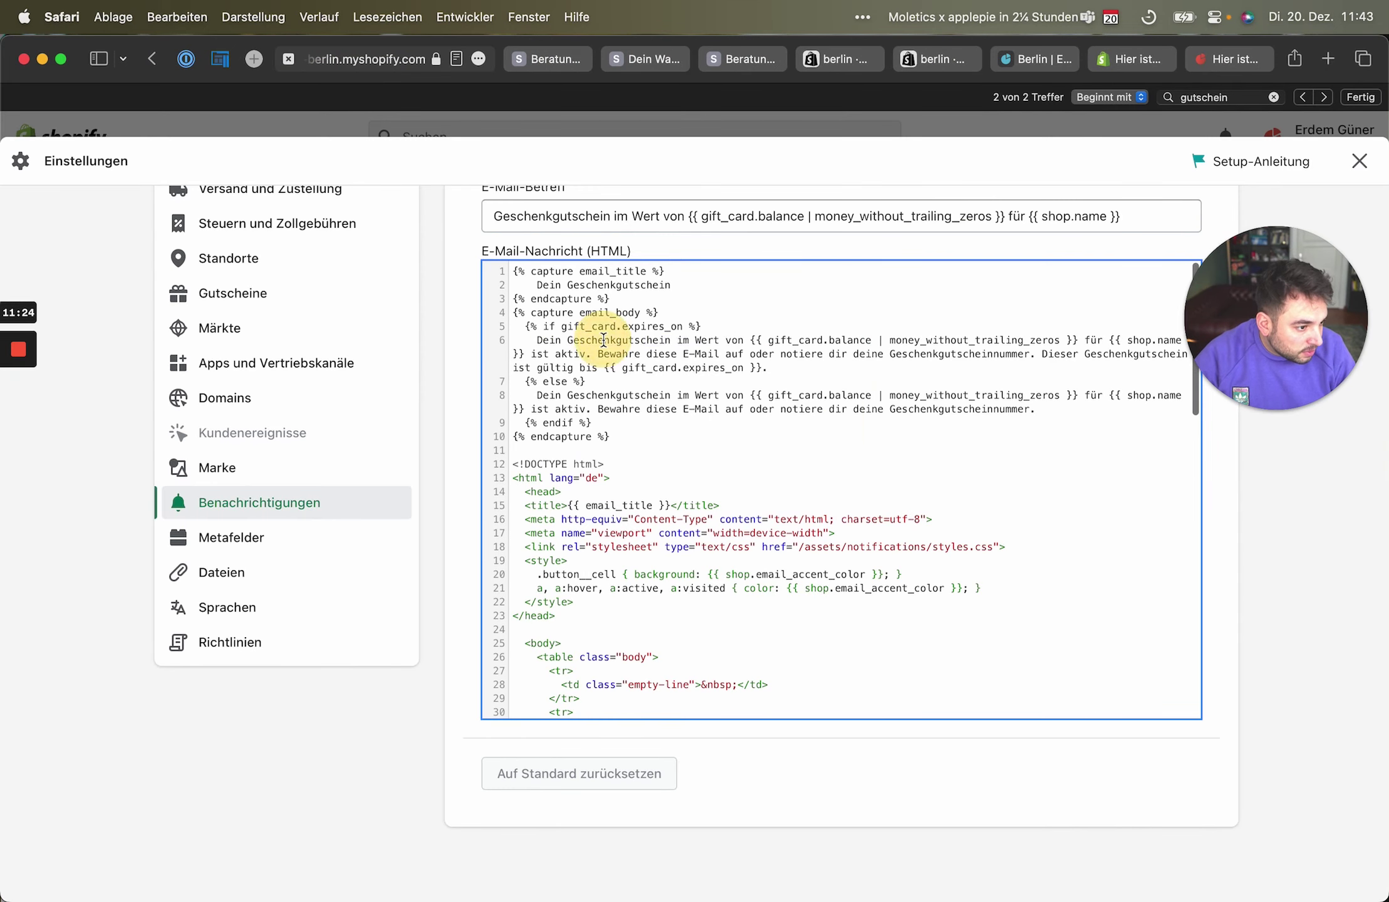
pyautogui.click(669, 339)
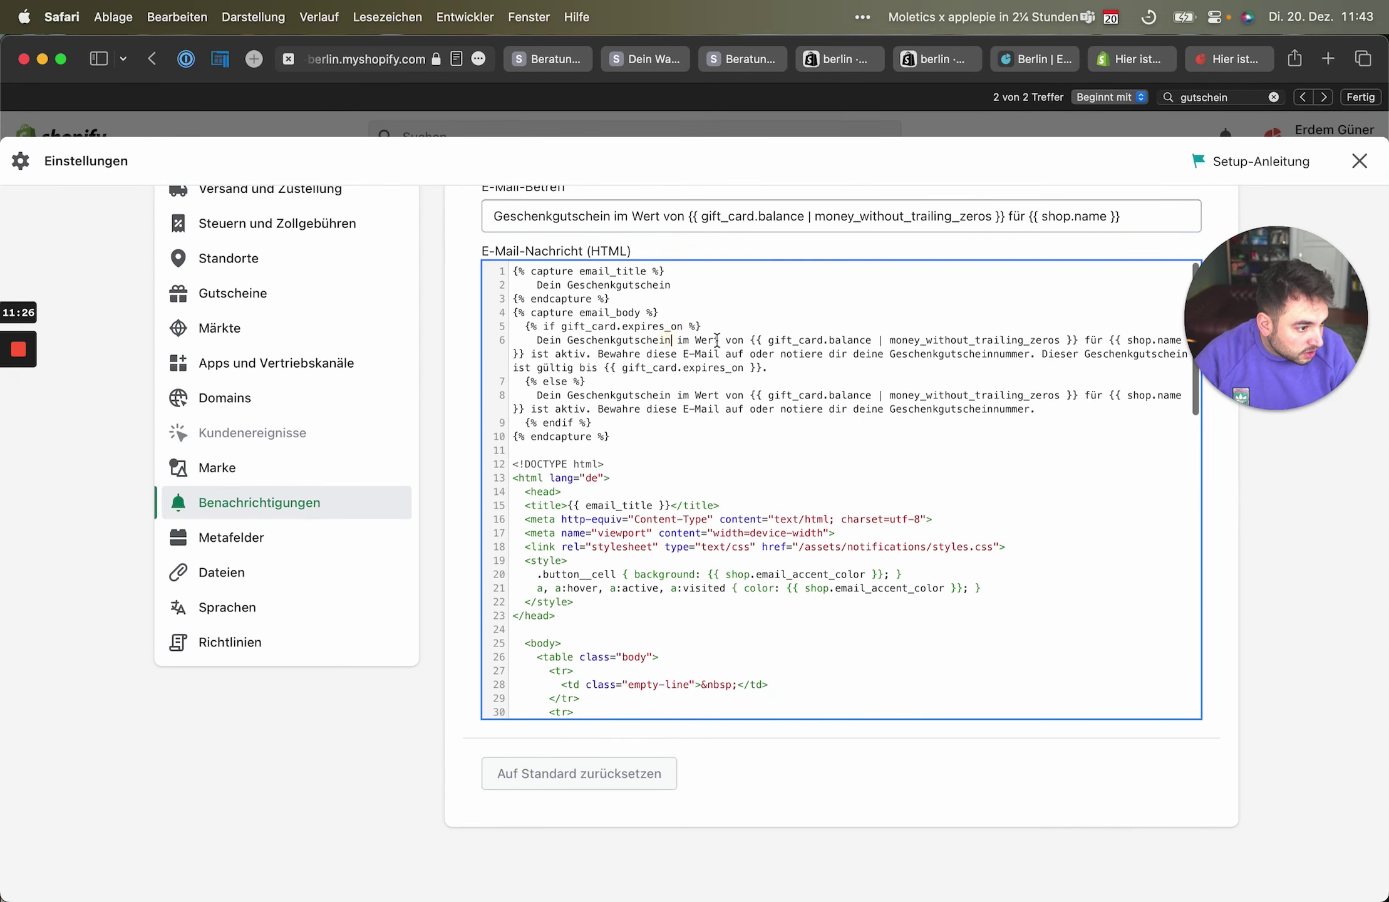
pyautogui.click(720, 340)
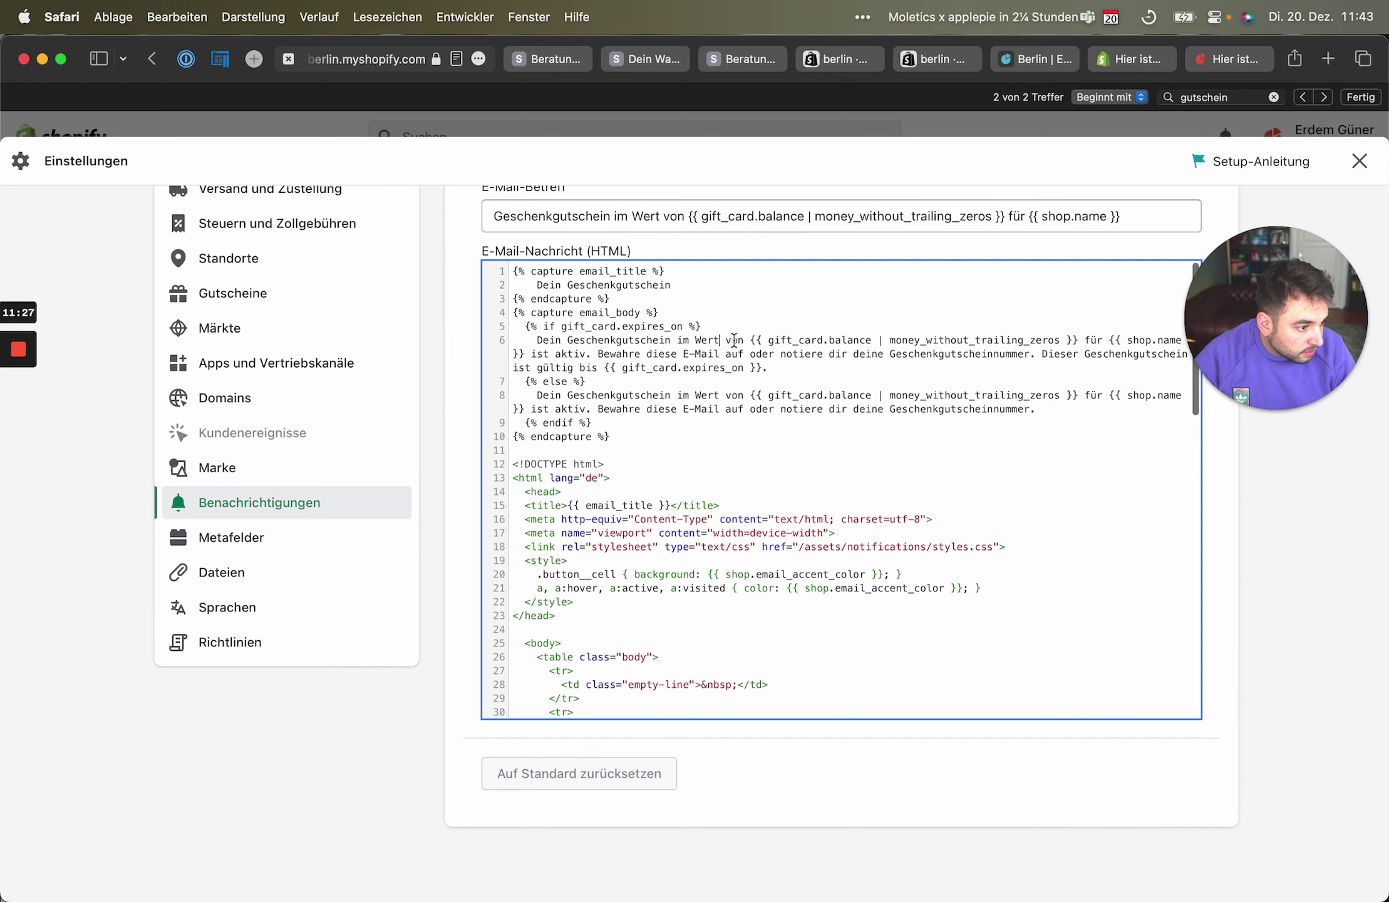
pyautogui.doubleClick(605, 339)
pyautogui.write('GESCHN')
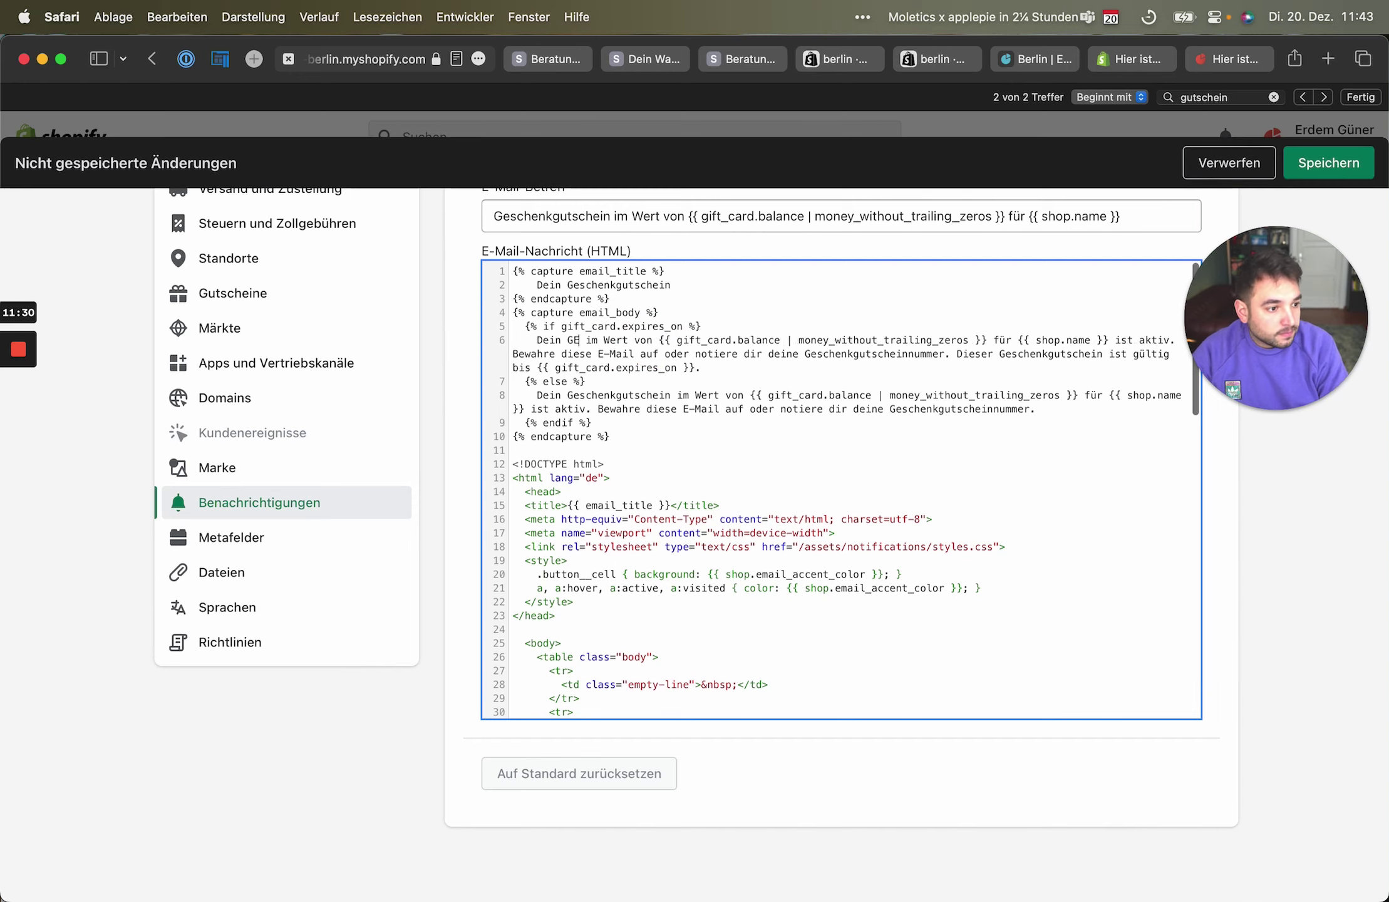
pyautogui.write('K')
pyautogui.press('BackSpace')
pyautogui.press('BackSpace')
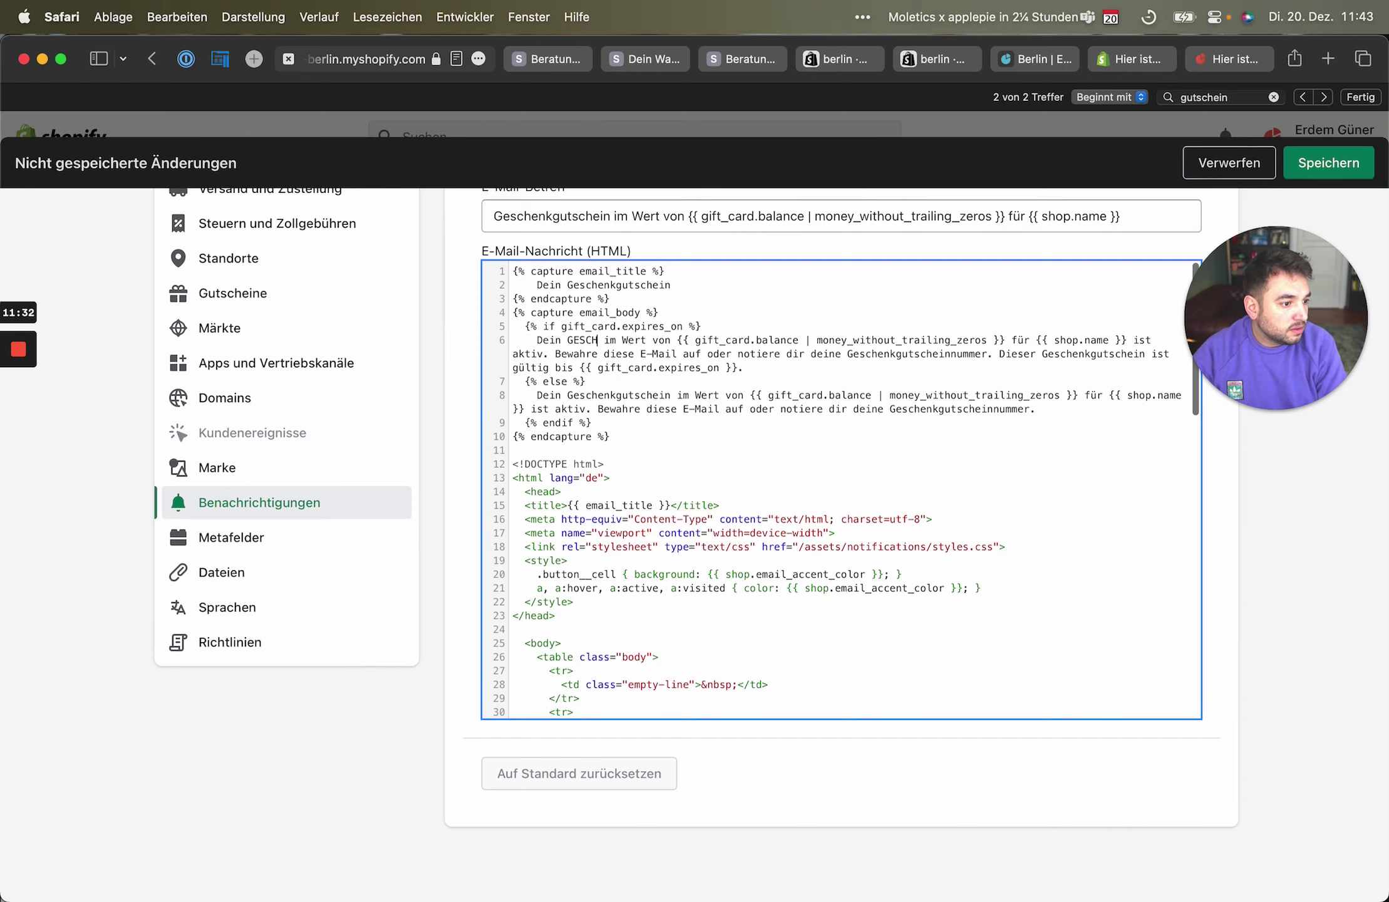
pyautogui.write('ENKGUTSCHEIN')
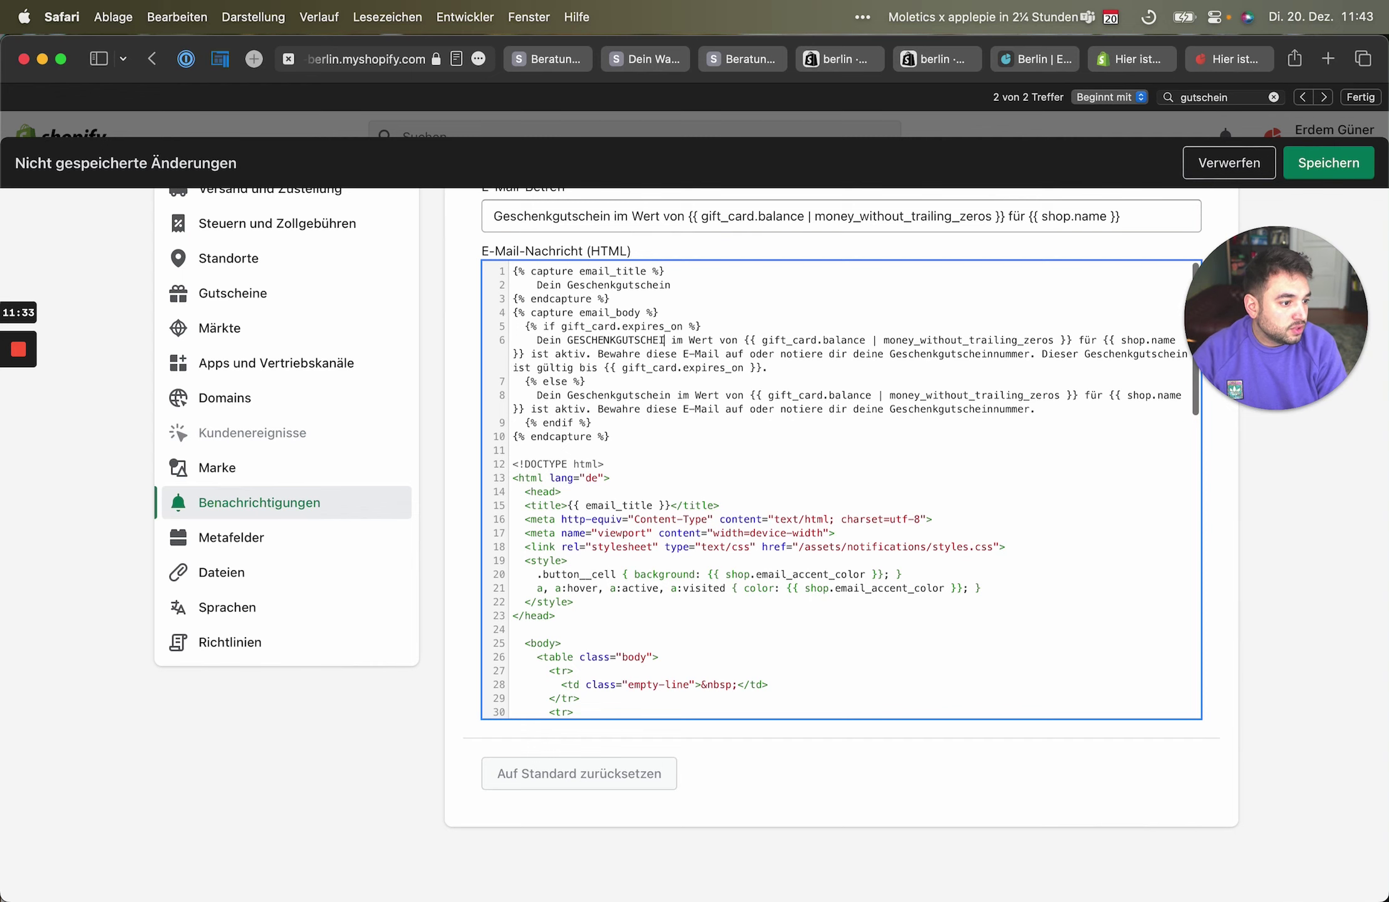
pyautogui.click(1328, 163)
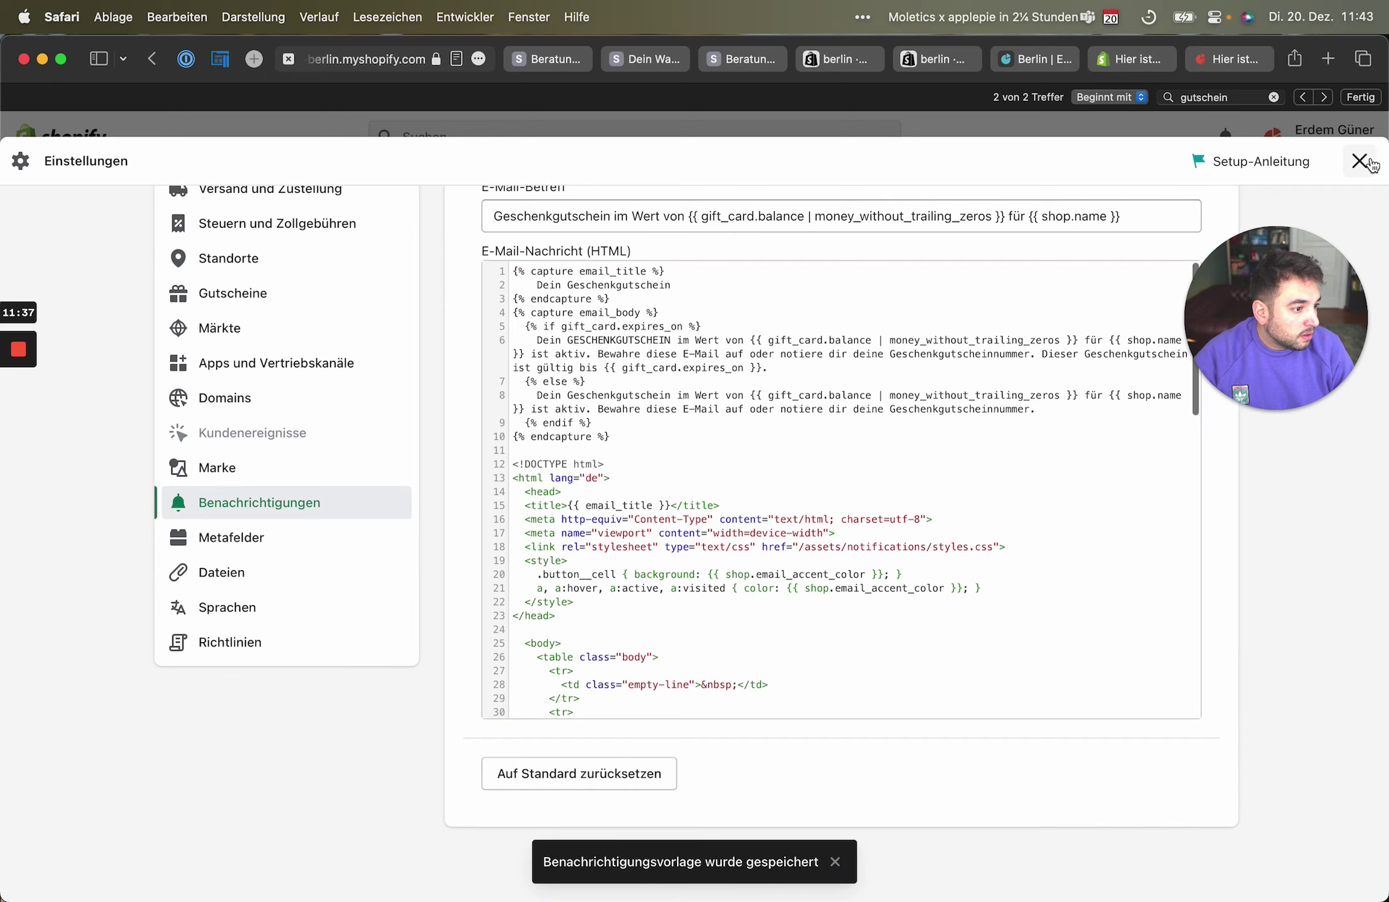
# Return to the "Gutschein erstellt" preview page and send a test e-mail of the template
pyautogui.scroll(5, 839, 326)
pyautogui.click(467, 237)
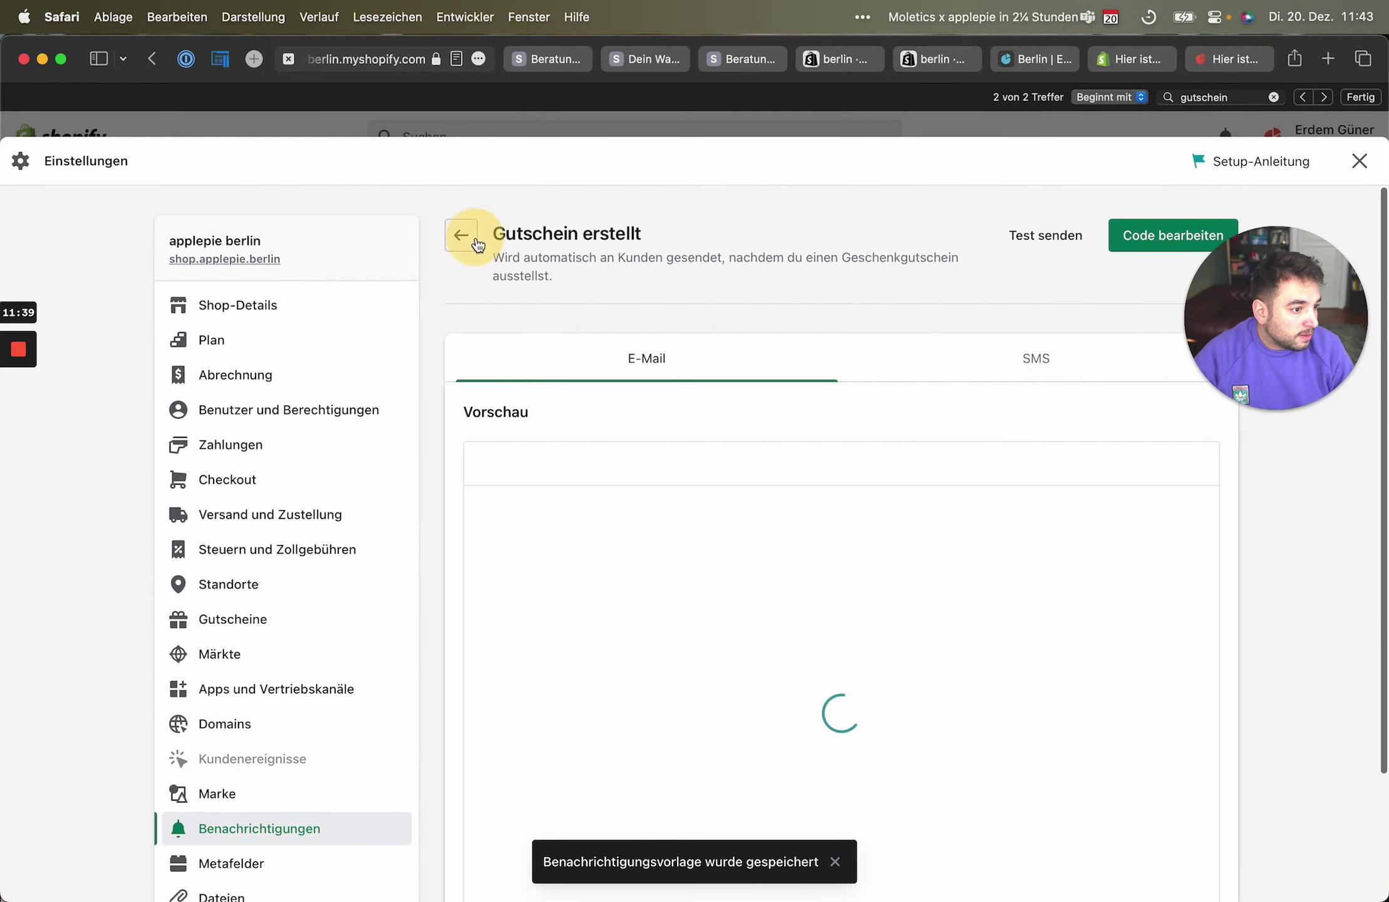
pyautogui.click(1021, 238)
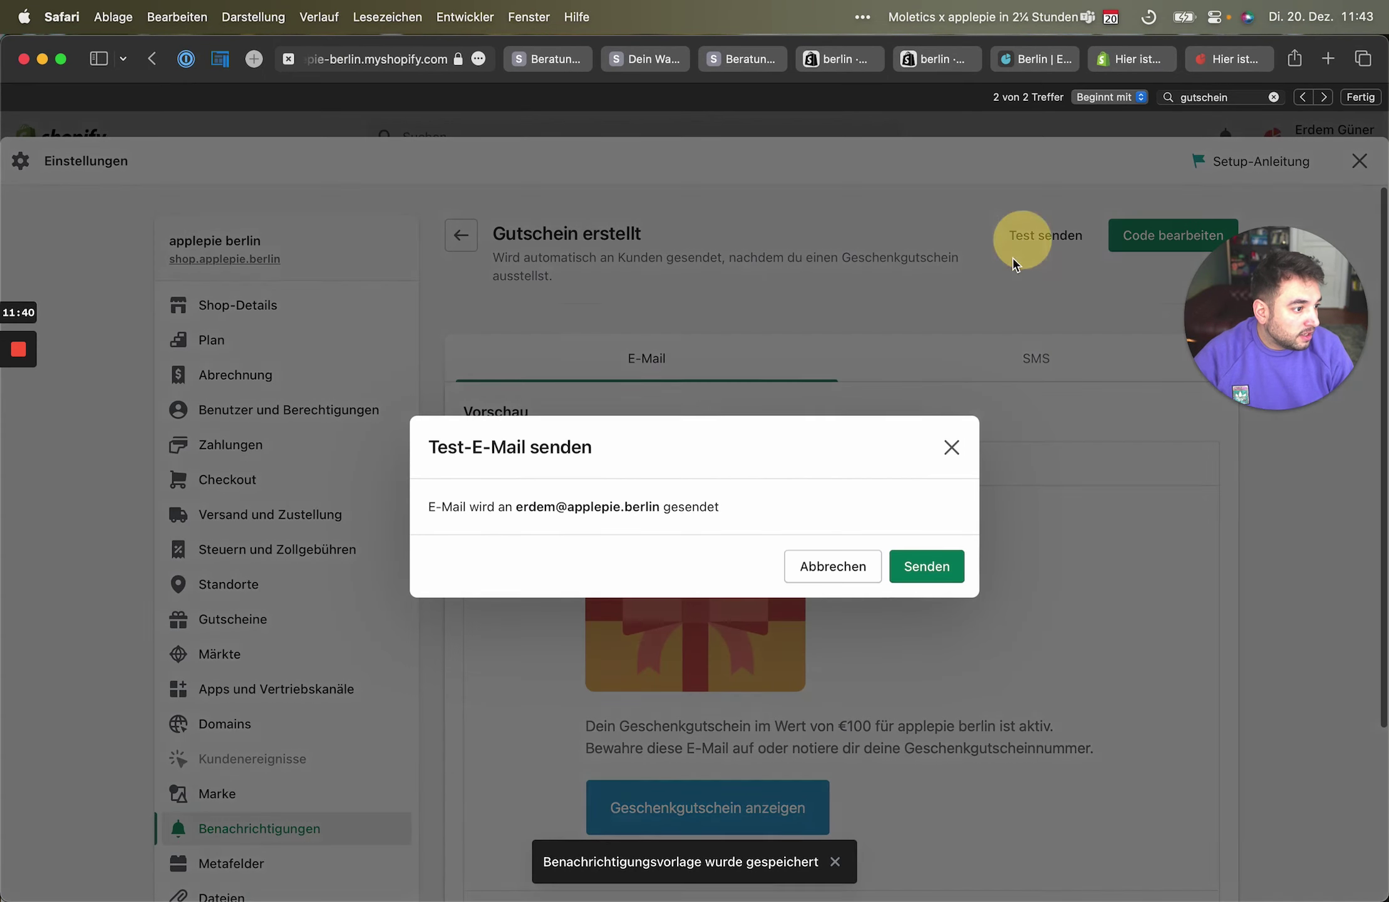
pyautogui.click(926, 568)
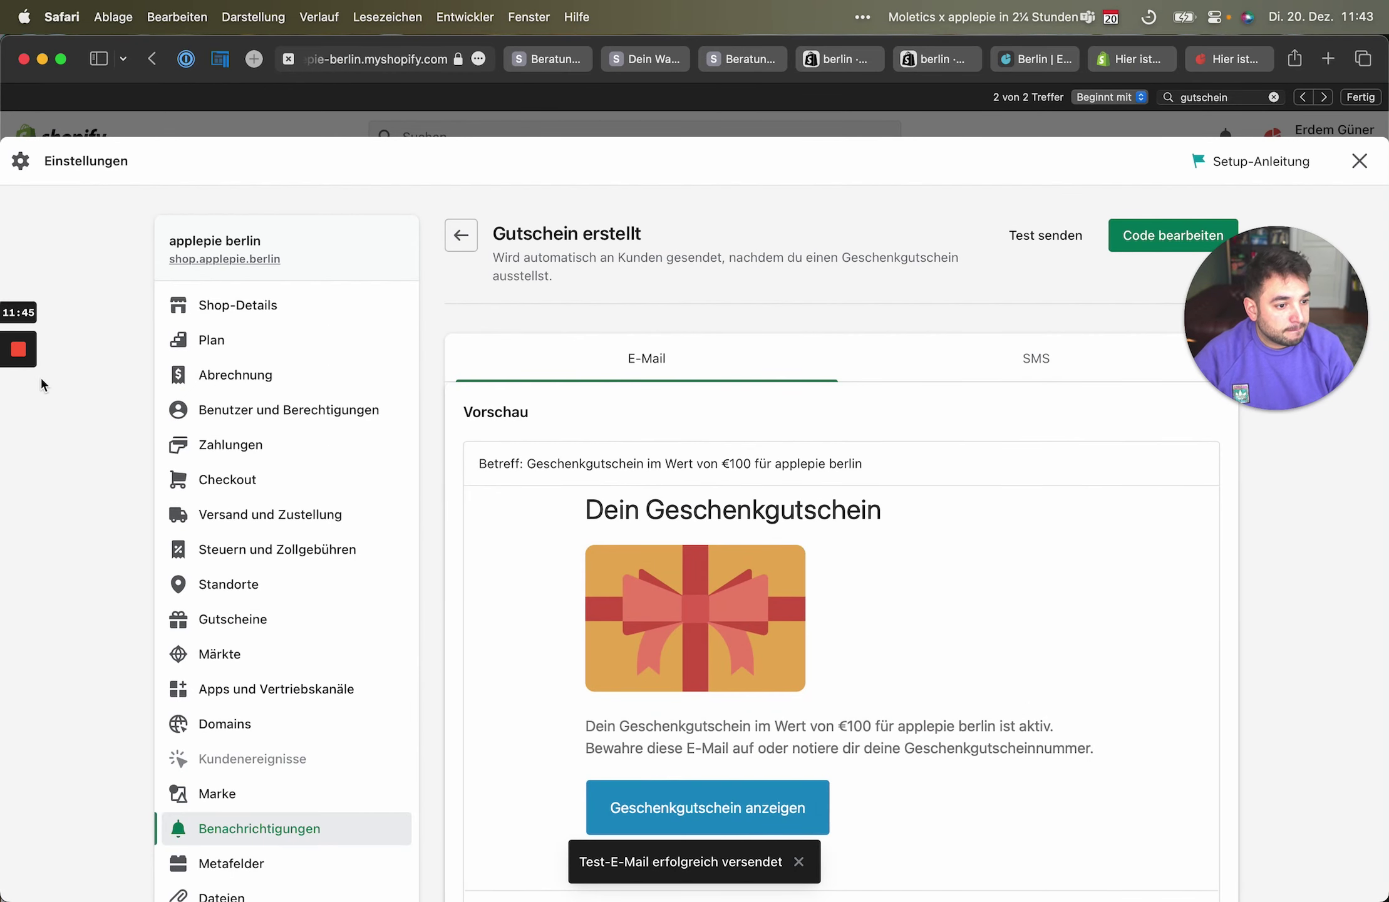
# Check the word "GESCHENKGUTSCHEIN" in the template's e-mail preview
pyautogui.click(17, 423)
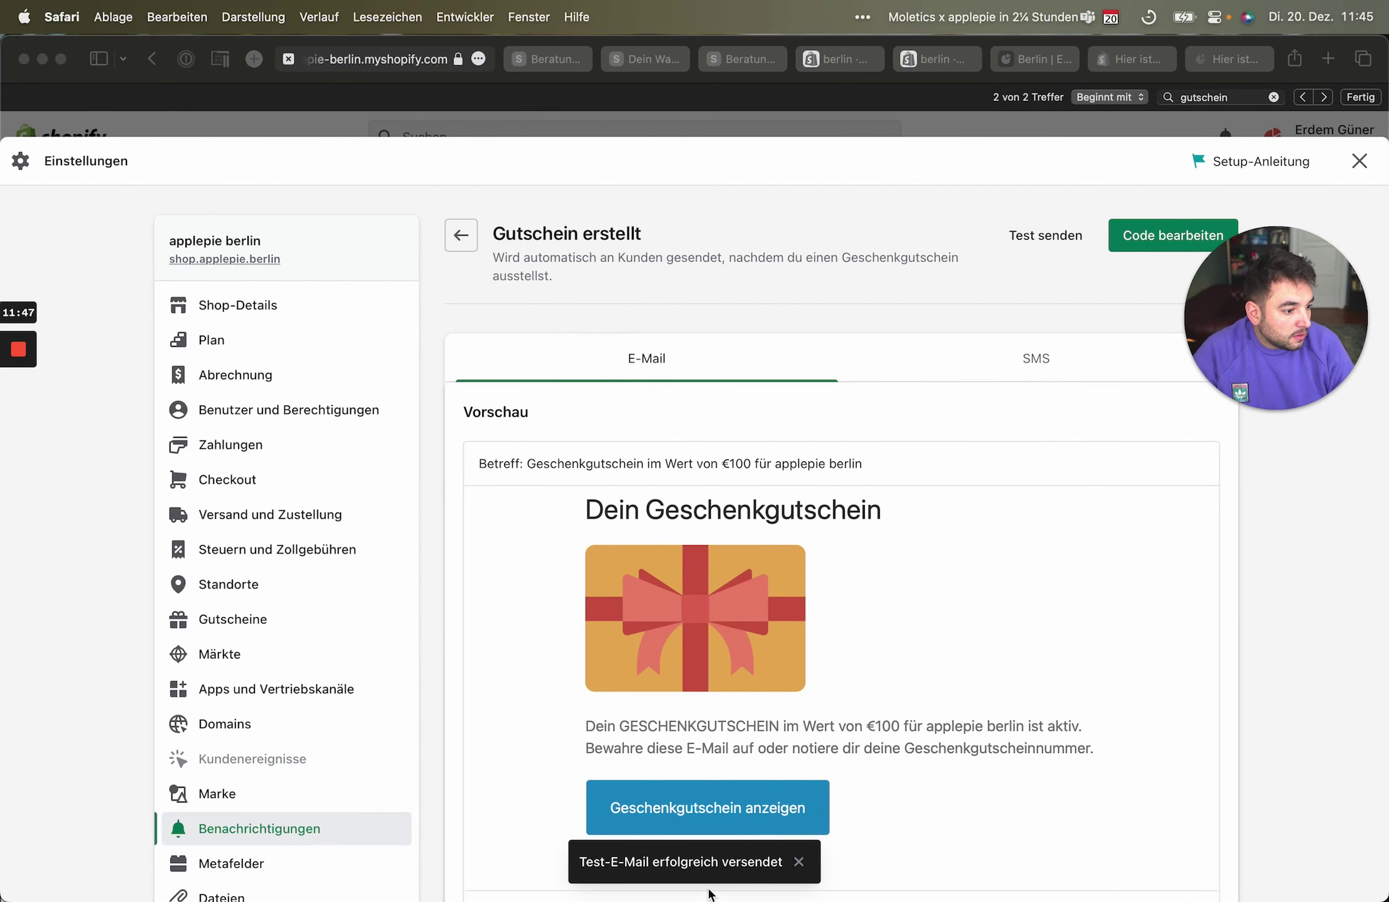
pyautogui.moveTo(630, 725); pyautogui.dragTo(784, 725)
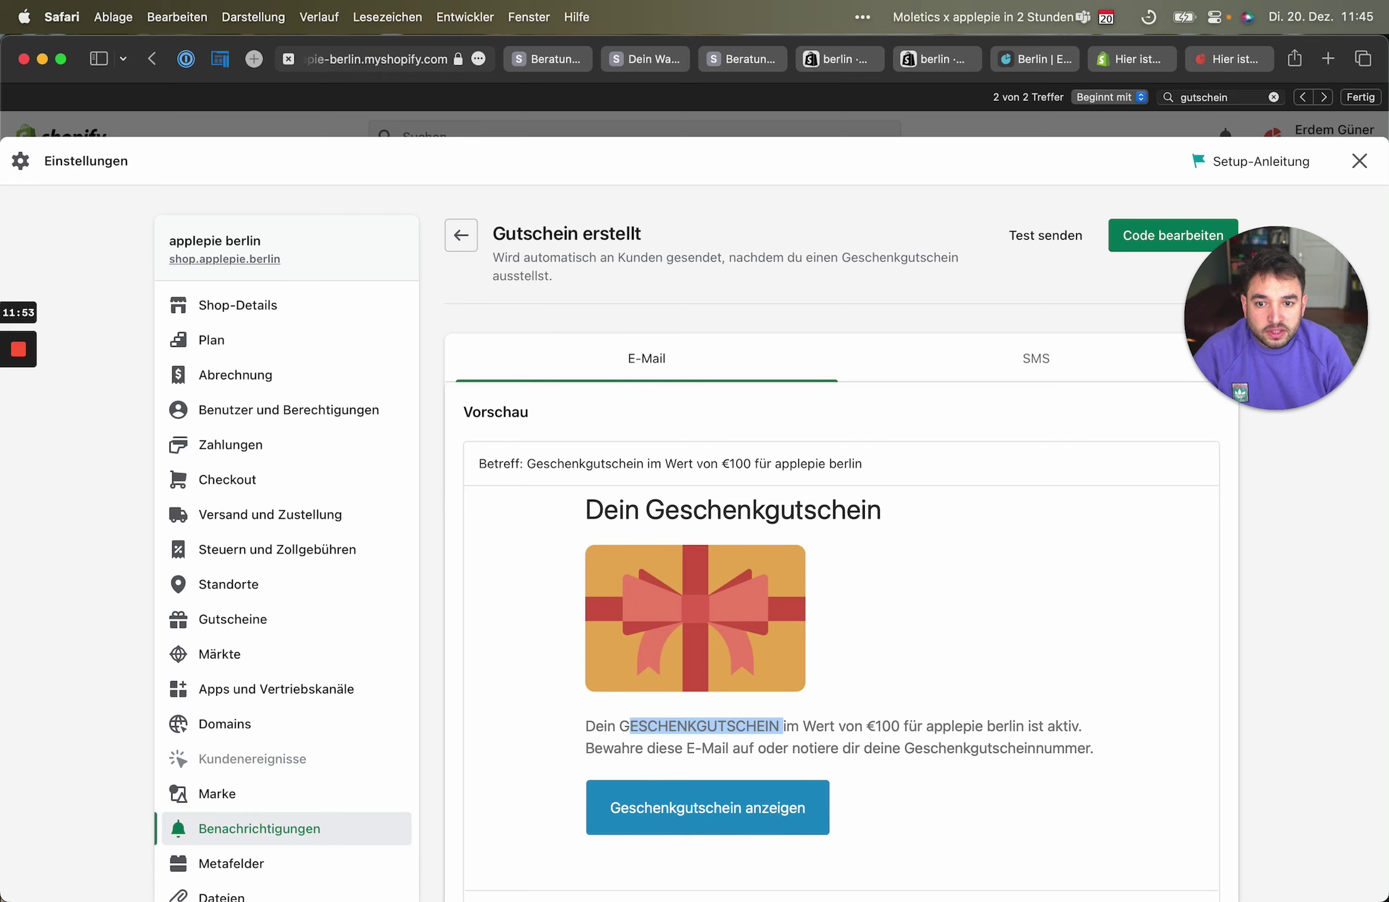
pyautogui.press('super+Tab')
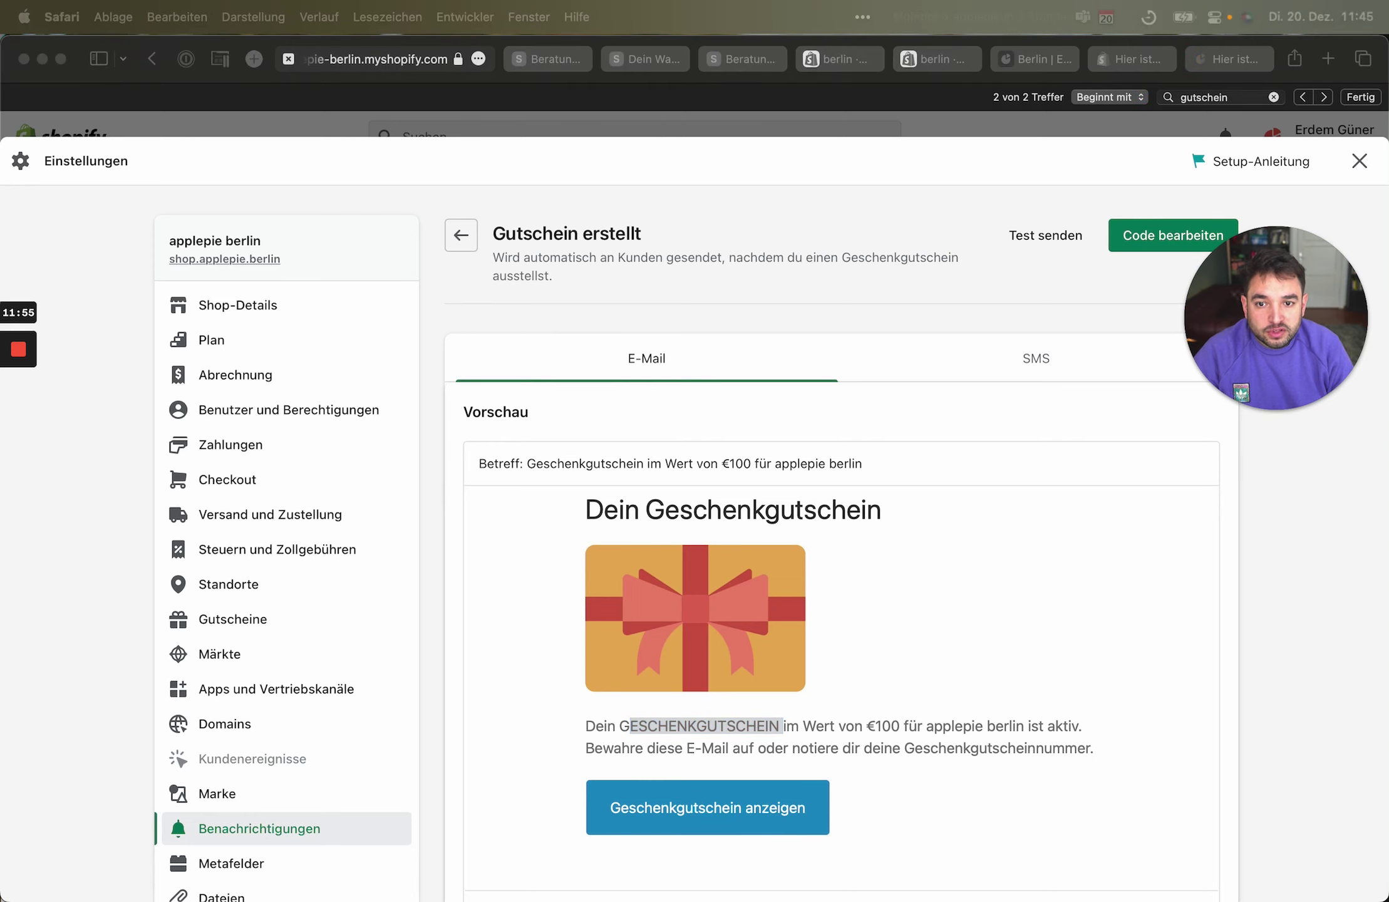